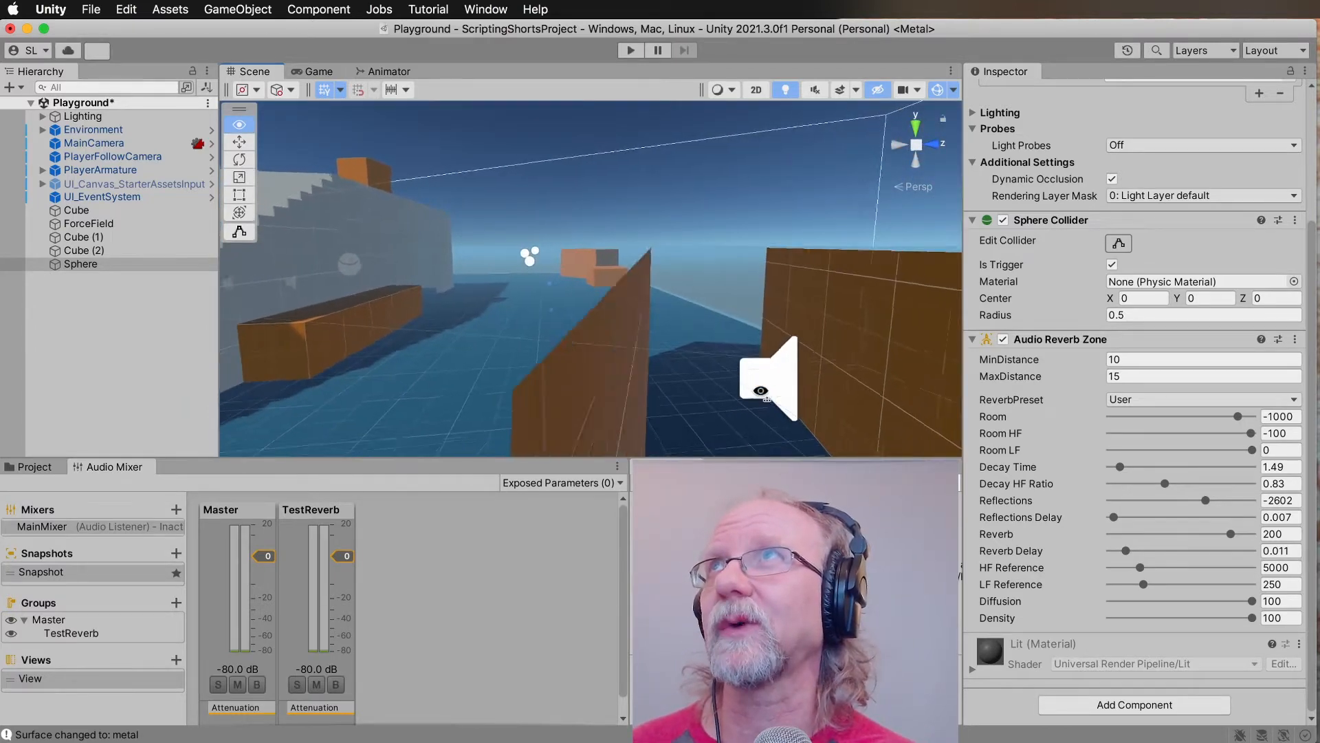
Move the sphere across and back into the open end of the orange tunnel.
key(s)
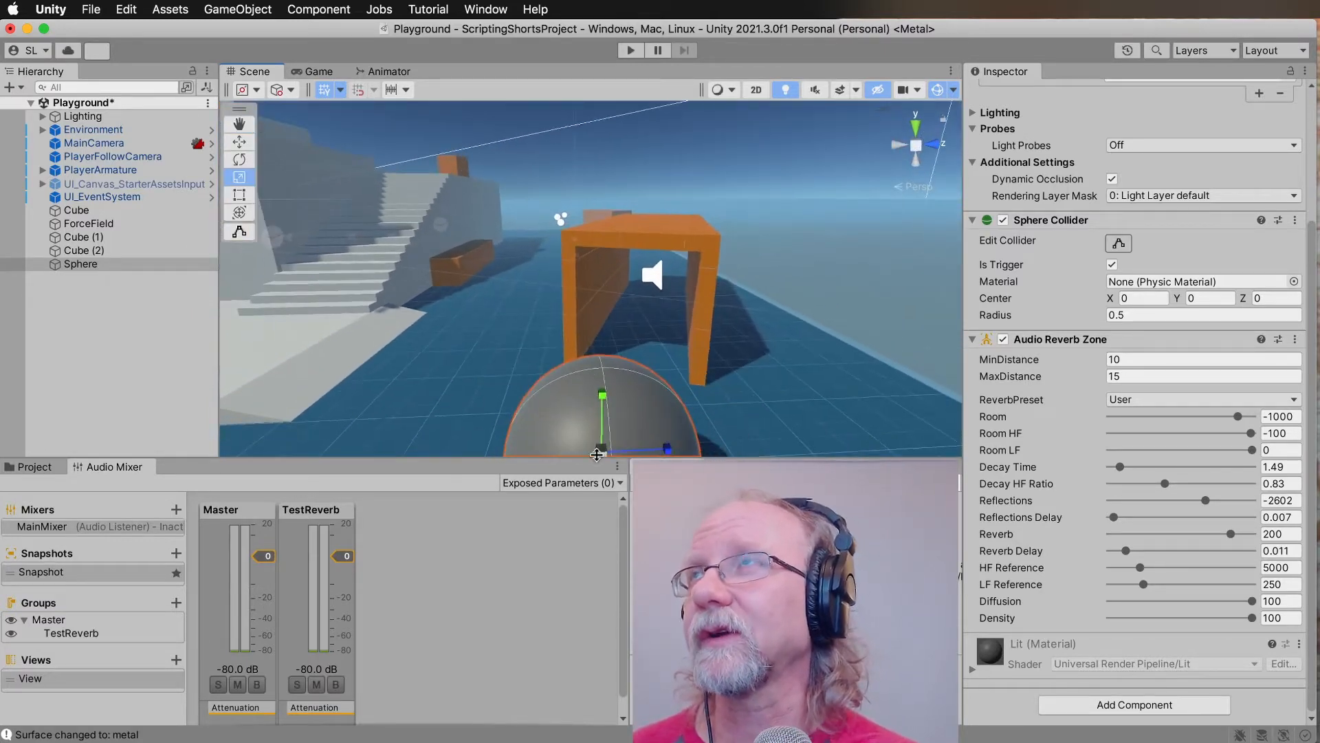
key(w)
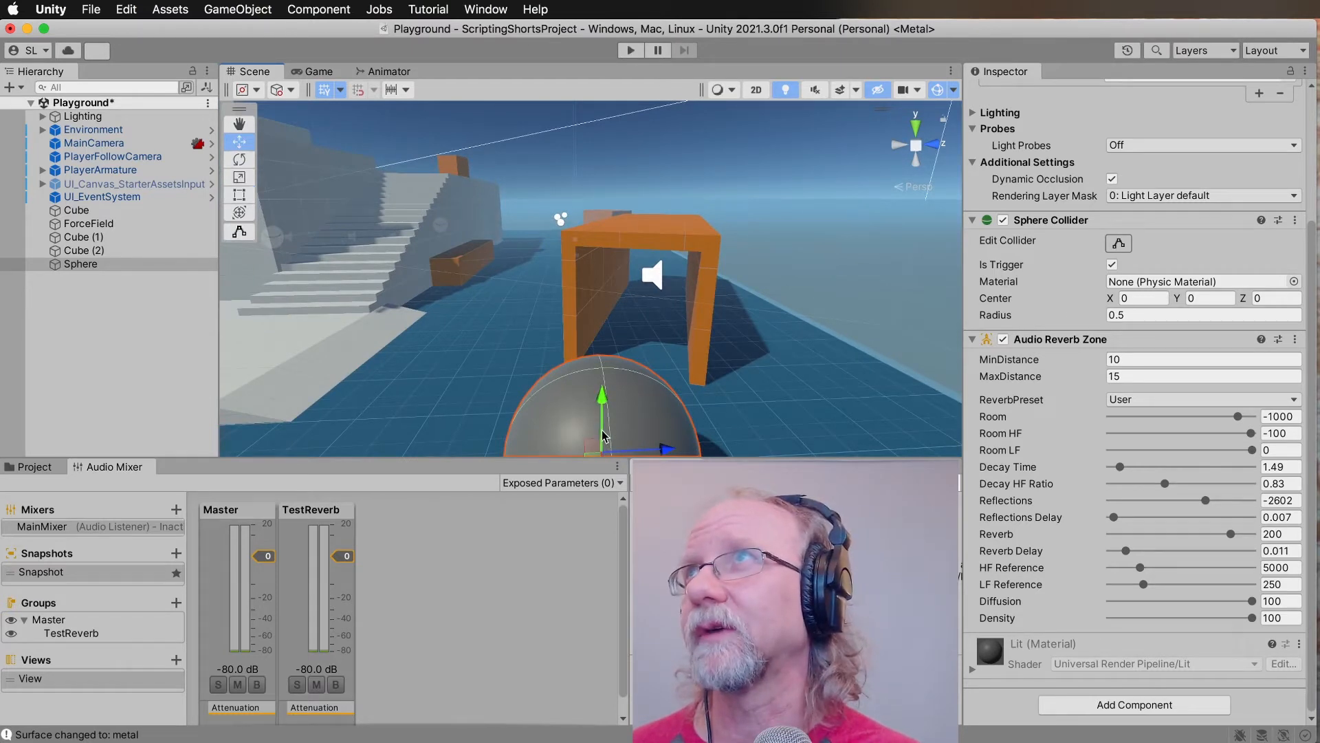
right_drag(620, 431, 619, 433)
key(s)
drag(607, 448, 597, 392)
click(653, 344)
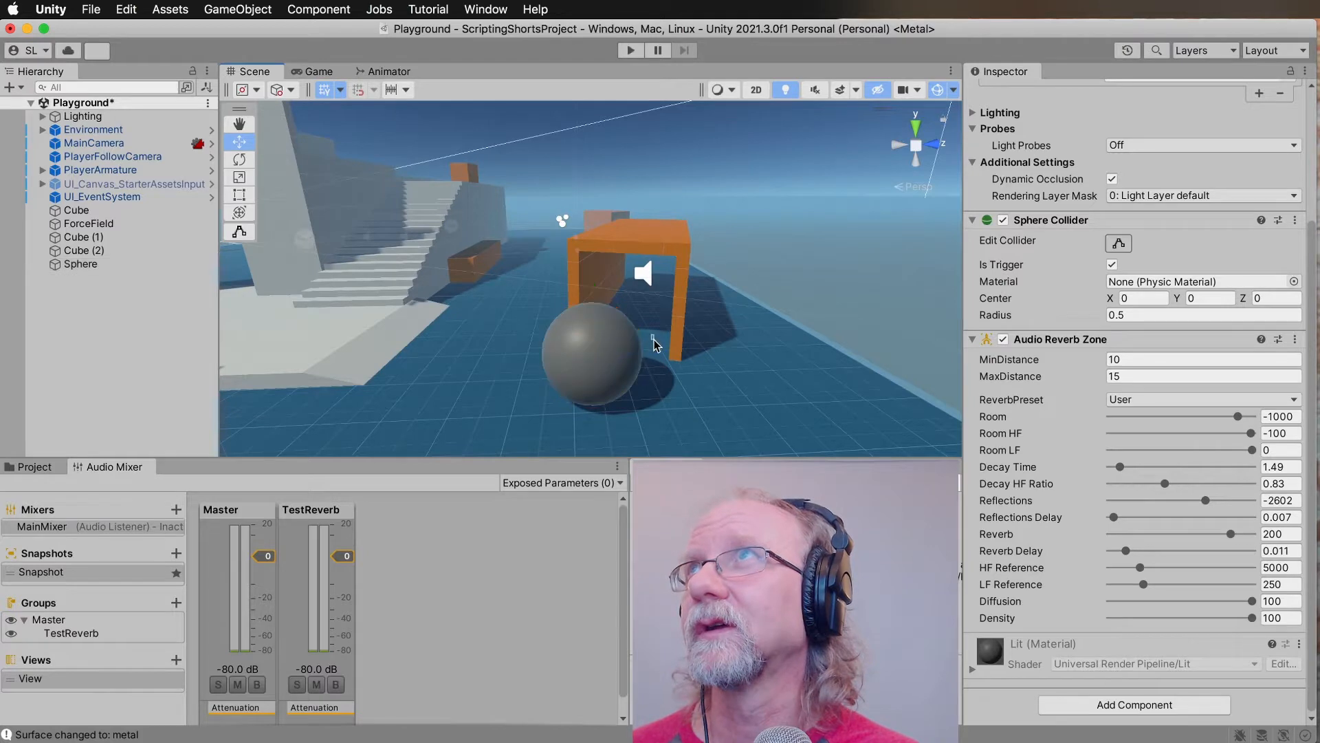
click(615, 366)
drag(655, 349, 683, 351)
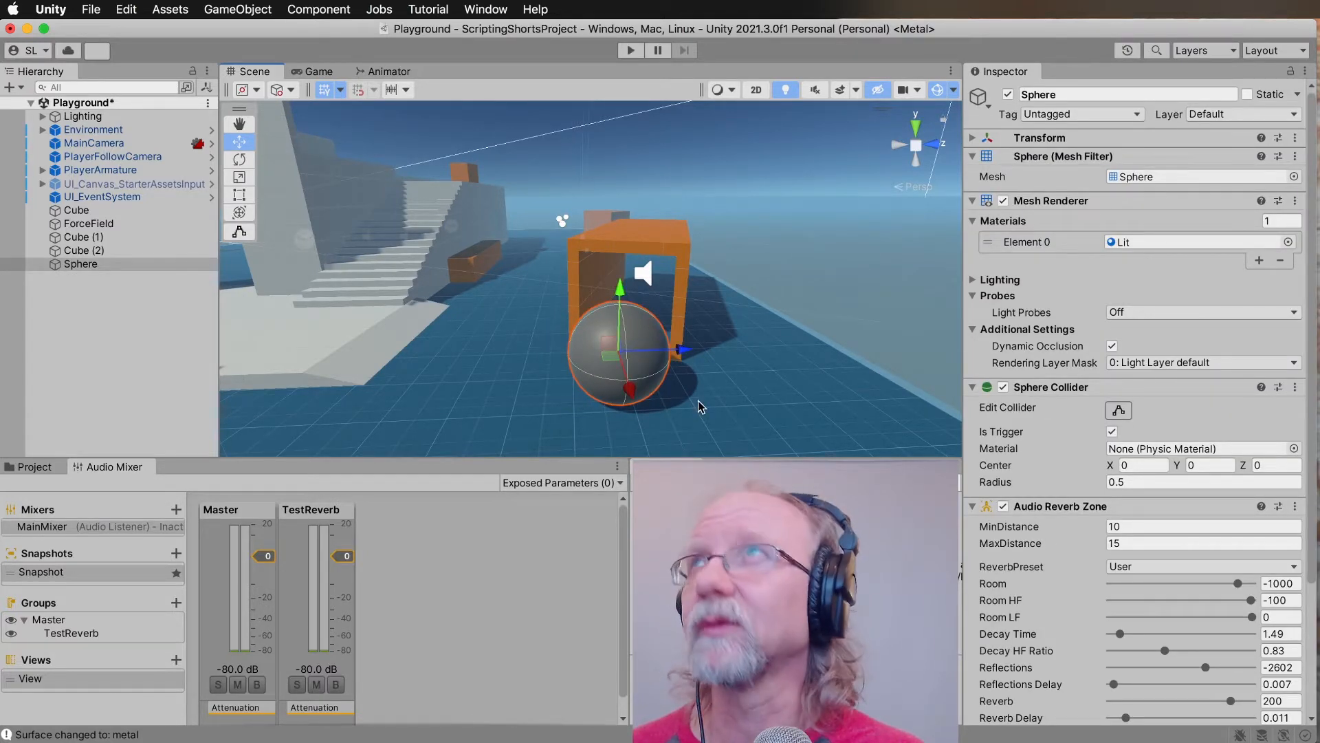
key(e)
drag(667, 387, 628, 336)
key(w)
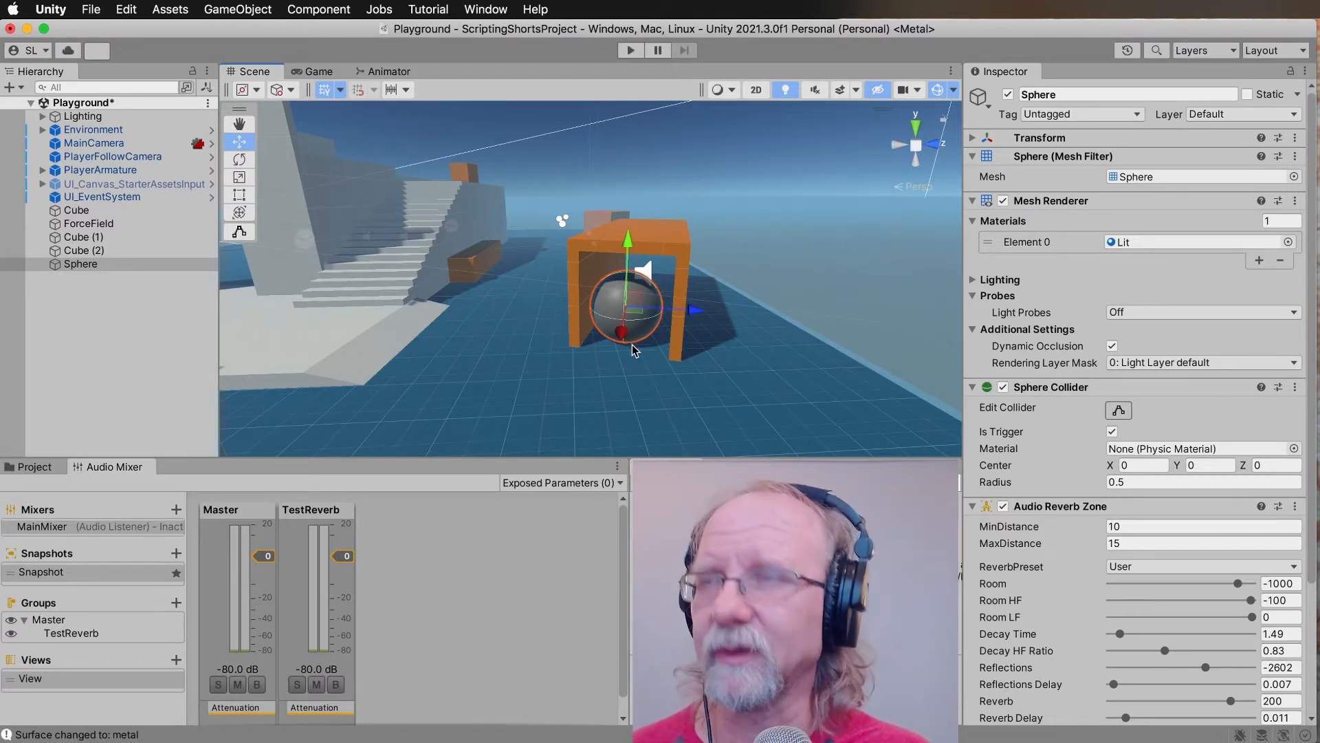
Scale the sphere up slightly and center it within the orange tunnel's opening.
key(r)
mouse_move(630, 307)
mouse_down()
mouse_move(639, 302)
mouse_move(623, 305)
mouse_up()
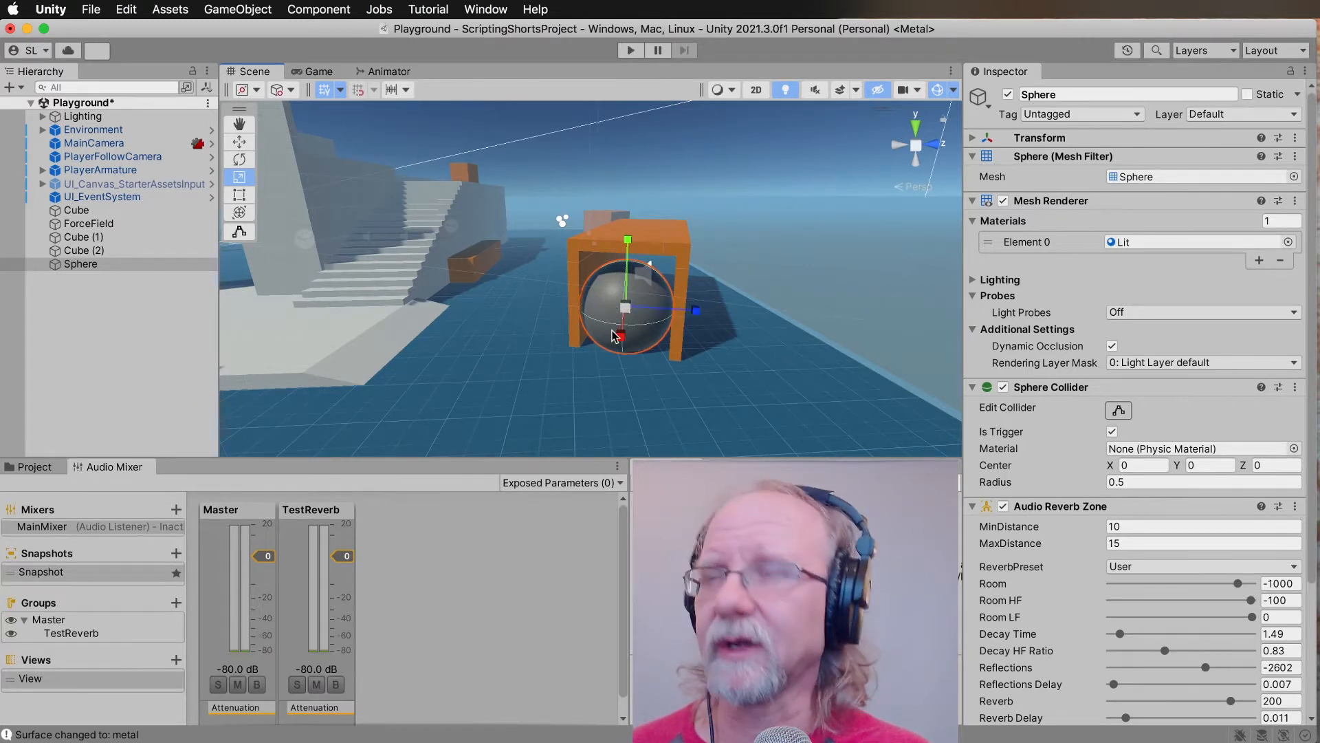
key(w)
drag(690, 306, 693, 299)
drag(630, 239, 631, 228)
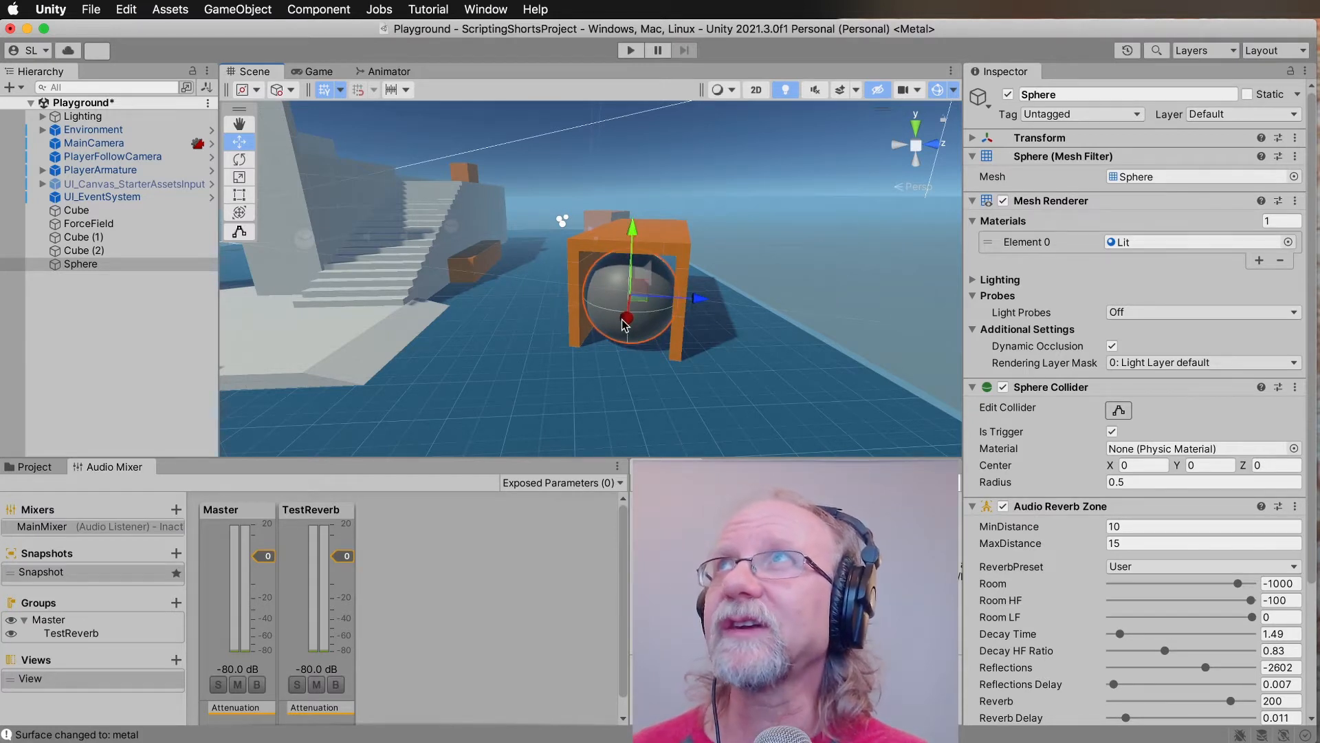
mouse_move(625, 324)
mouse_down()
mouse_move(633, 342)
mouse_move(631, 325)
mouse_up()
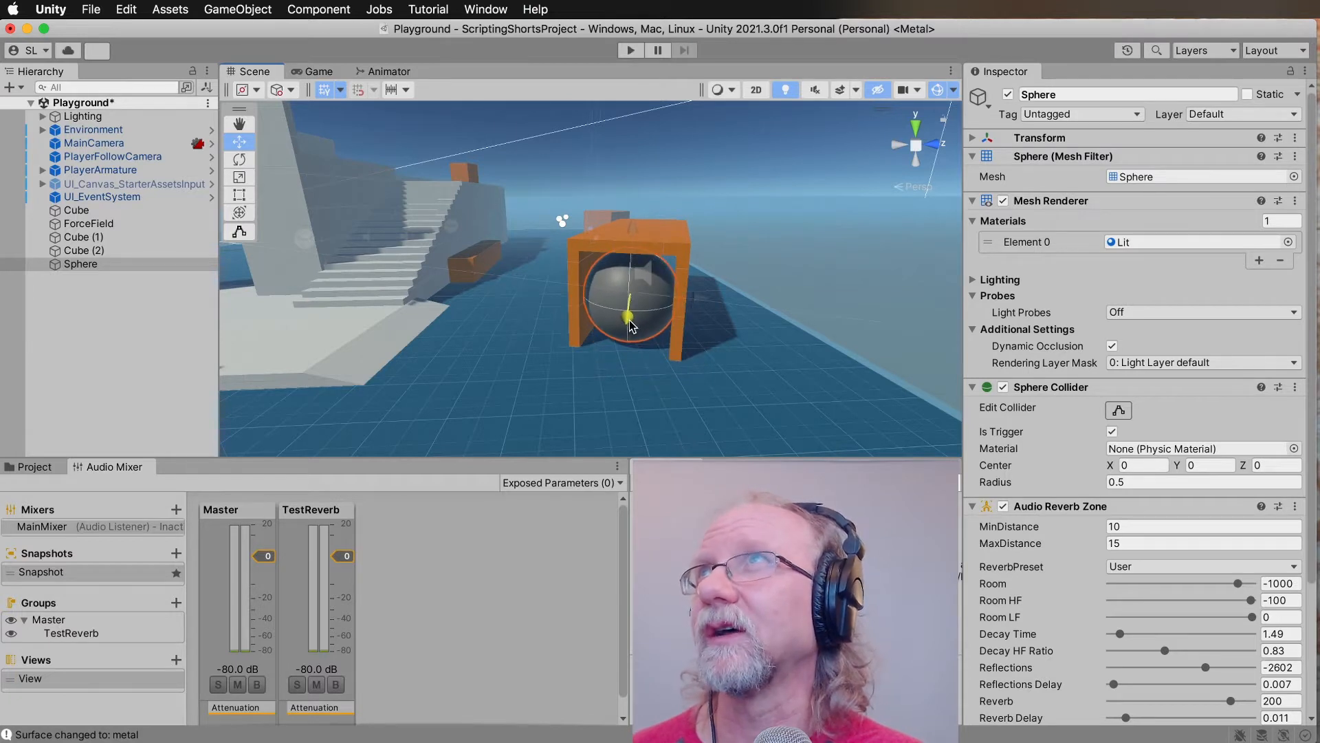
drag(631, 325, 632, 326)
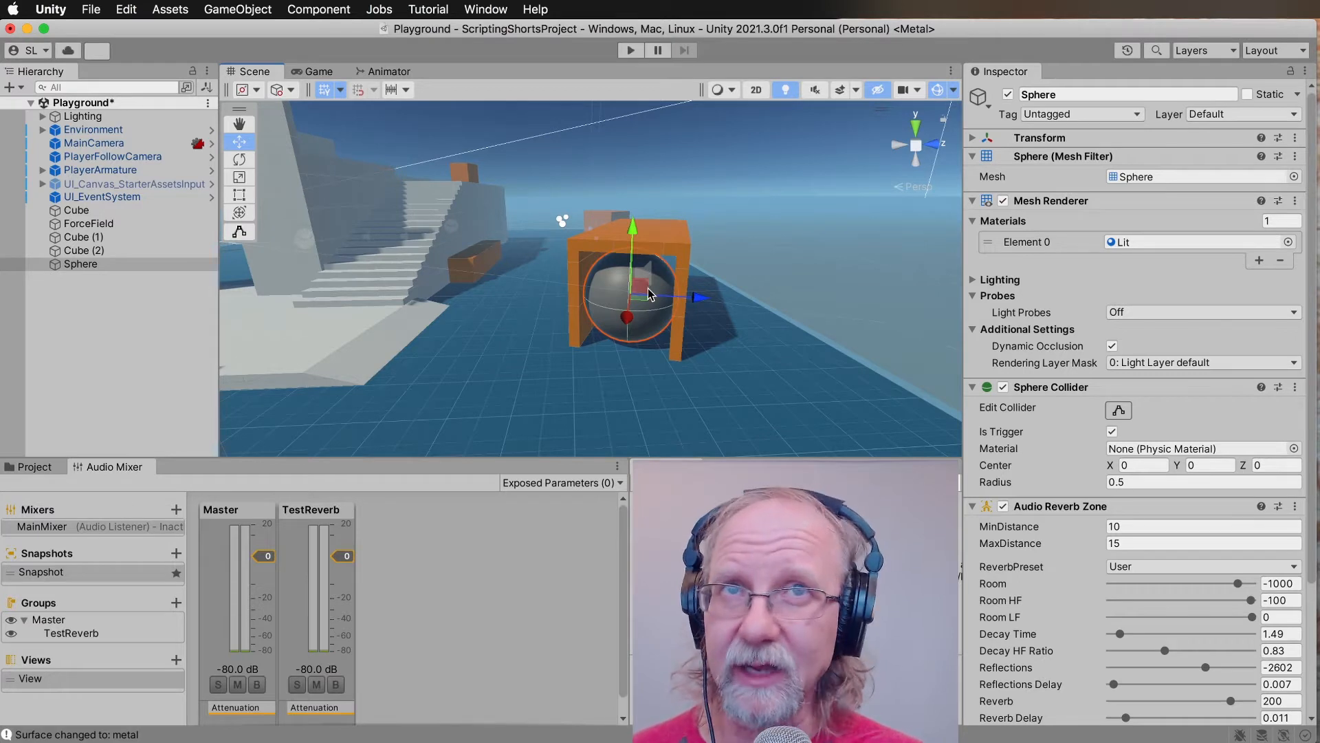
Examine from the front how the sphere fills the orange tunnel's opening.
alt+drag(630, 320, 689, 272)
key(e)
right_drag(689, 272, 696, 258)
key(s)
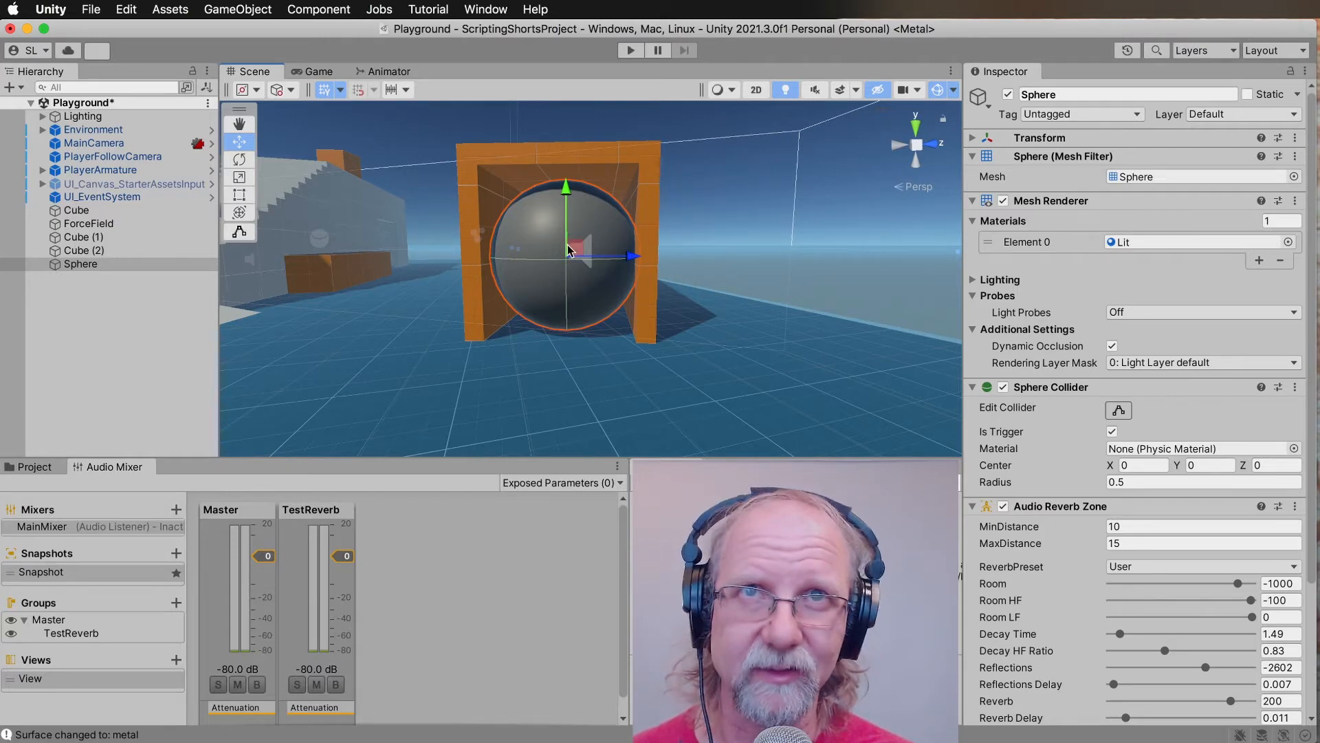
mouse_move(554, 273)
alt+mouse_down()
mouse_move(596, 269)
mouse_move(554, 271)
mouse_move(555, 254)
alt+mouse_up()
alt+scroll(555, 253, down, 10)
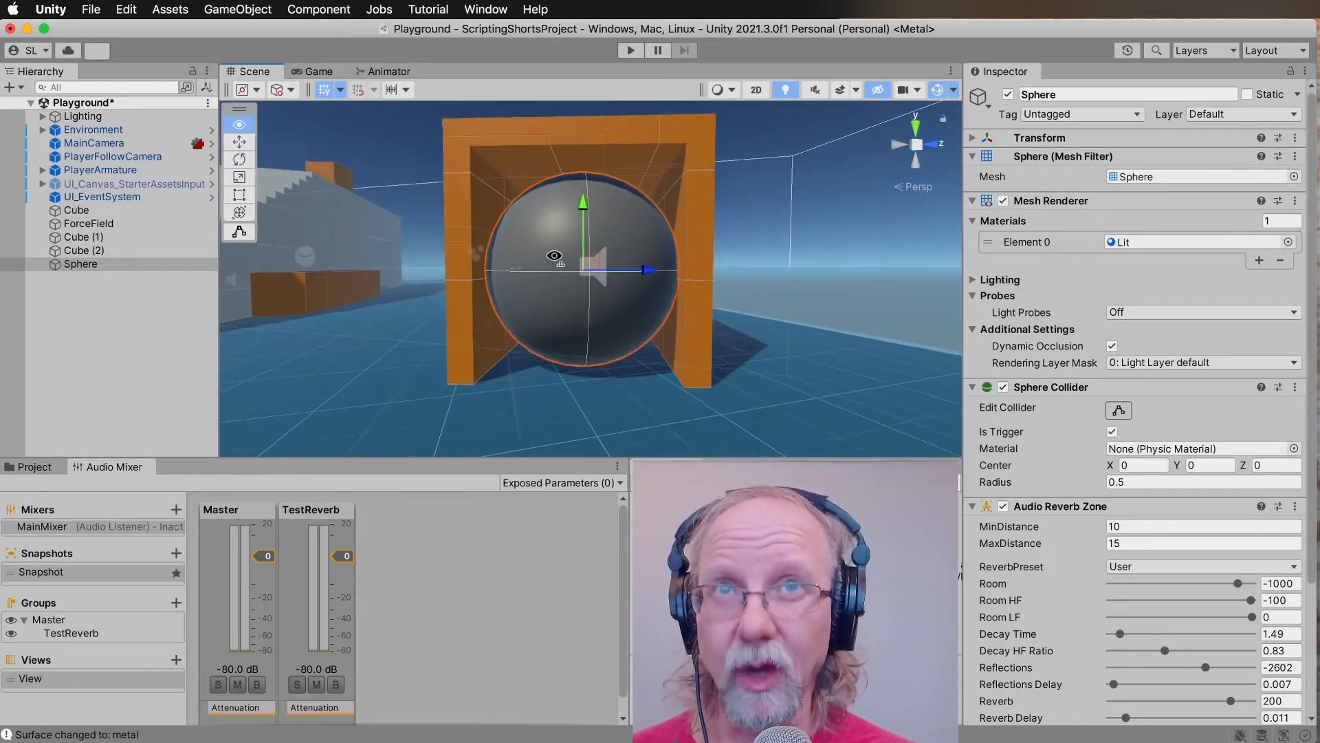
alt+drag(554, 256, 566, 279)
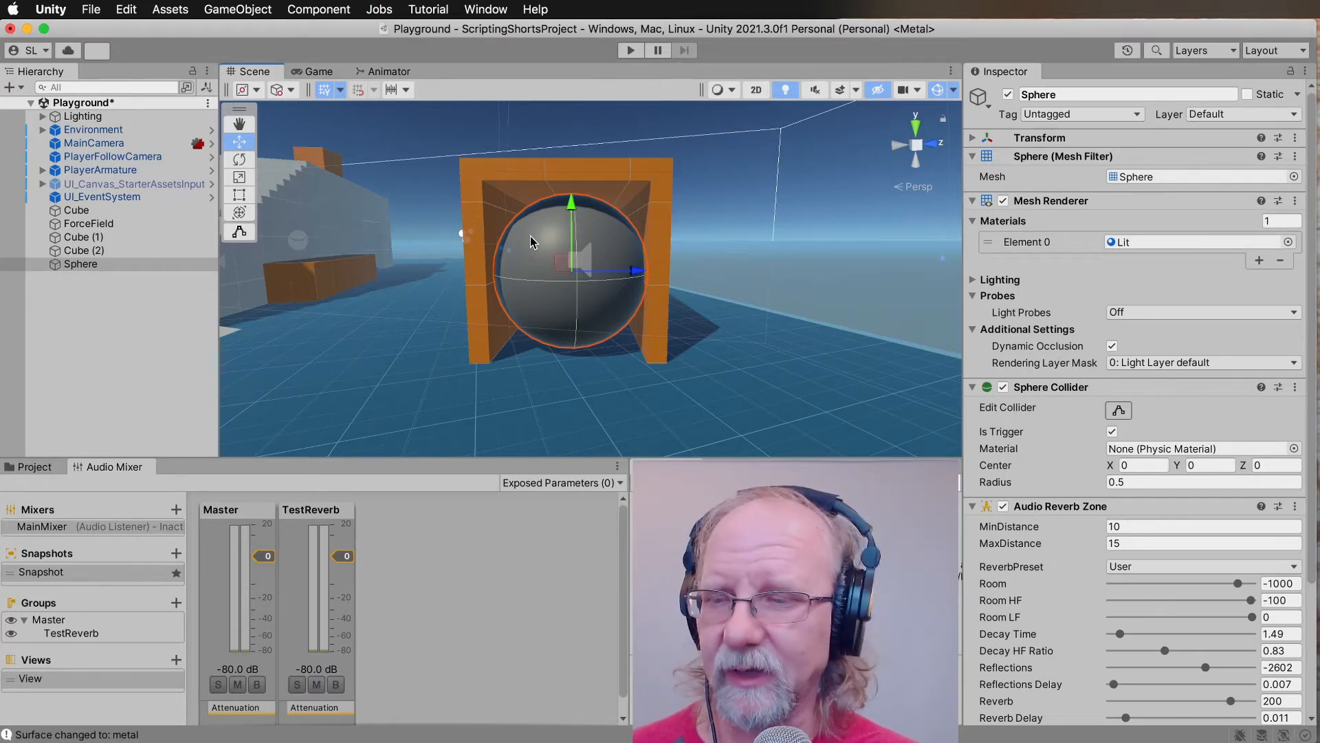
Try scaling the sphere up uniformly until it covers the whole tunnel opening.
key(r)
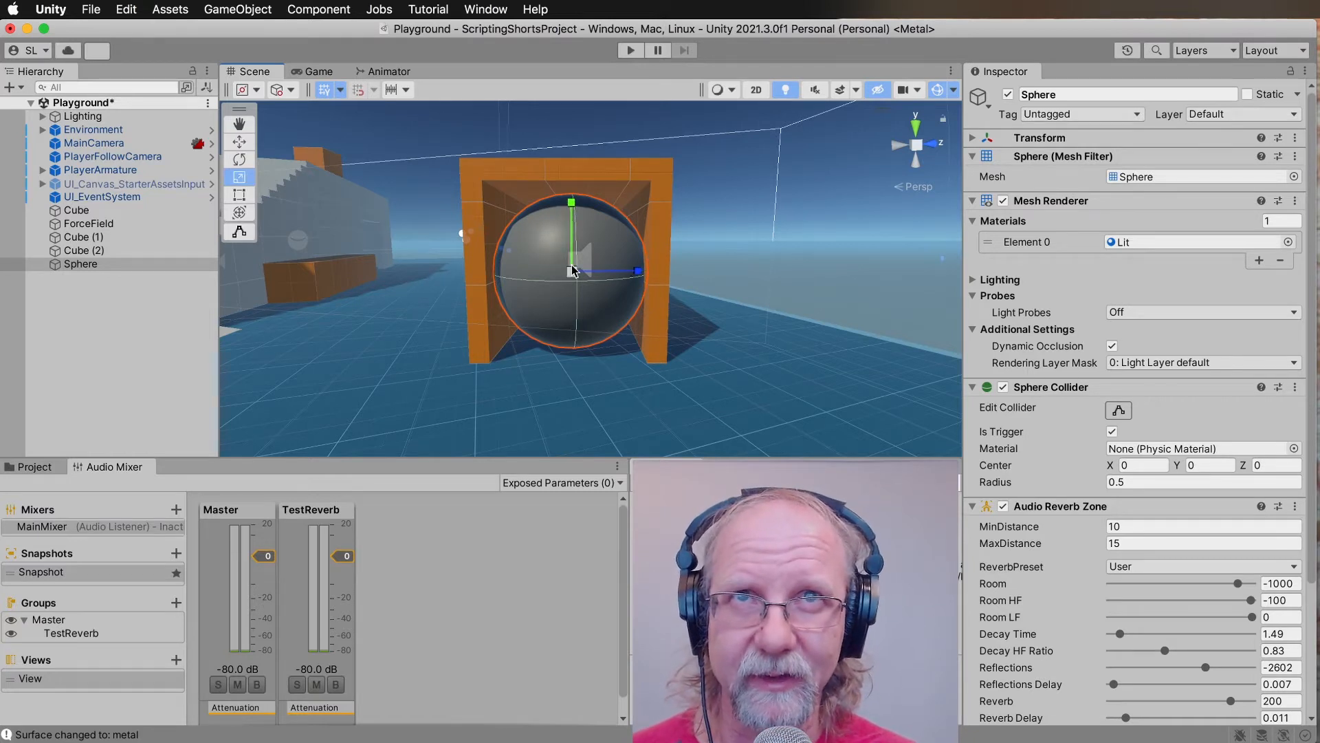
drag(574, 270, 604, 256)
key(super+z)
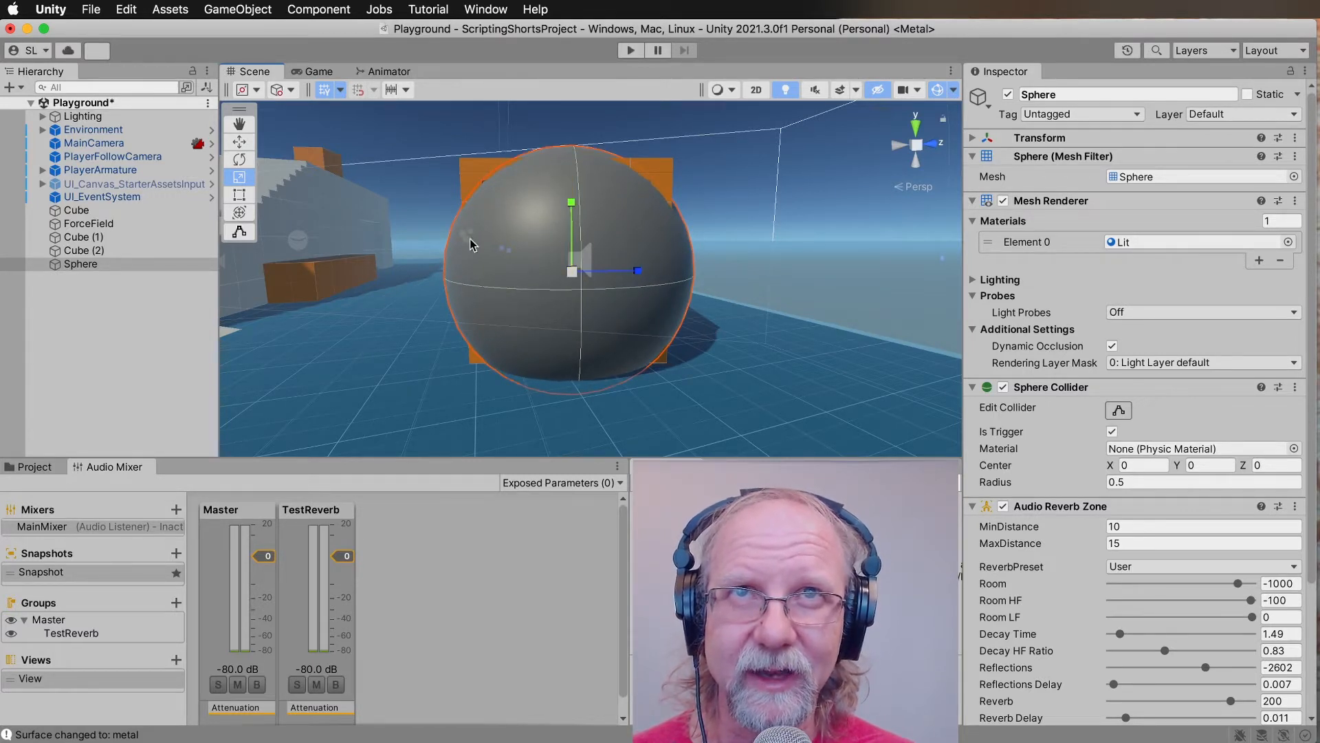
key(alt)
mouse_move(463, 291)
alt+mouse_down()
mouse_move(536, 295)
mouse_move(380, 250)
mouse_move(459, 275)
alt+mouse_up()
key(f)
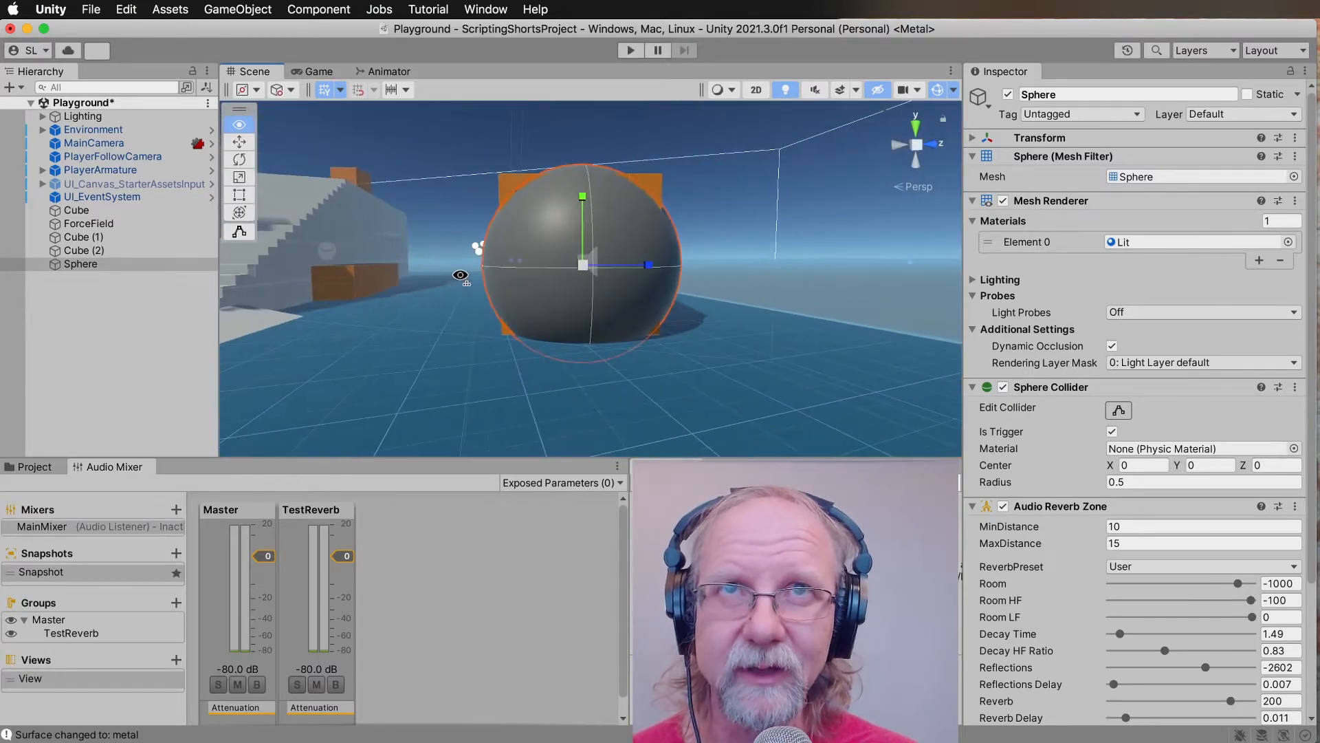
Push the enlarged sphere deeper into the orange tunnel along its length and adjust its position there.
alt+drag(690, 270, 365, 352)
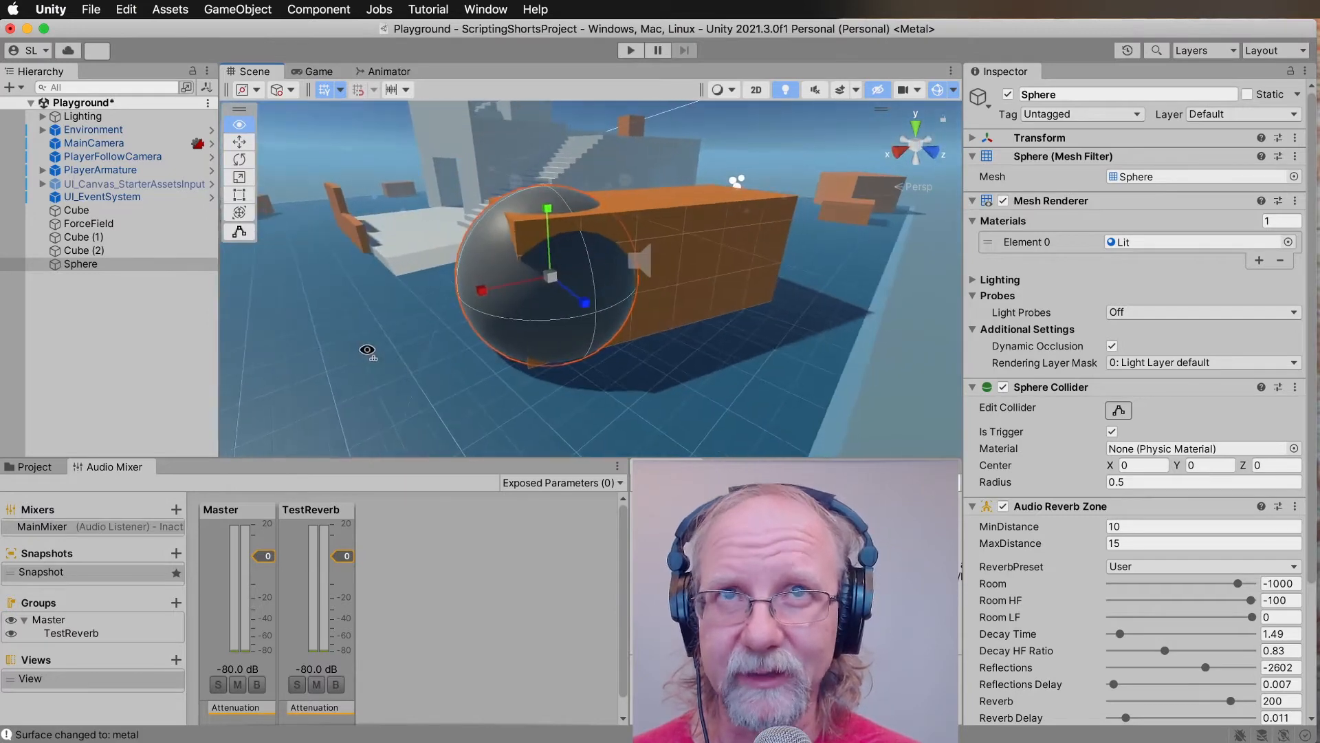
click(486, 294)
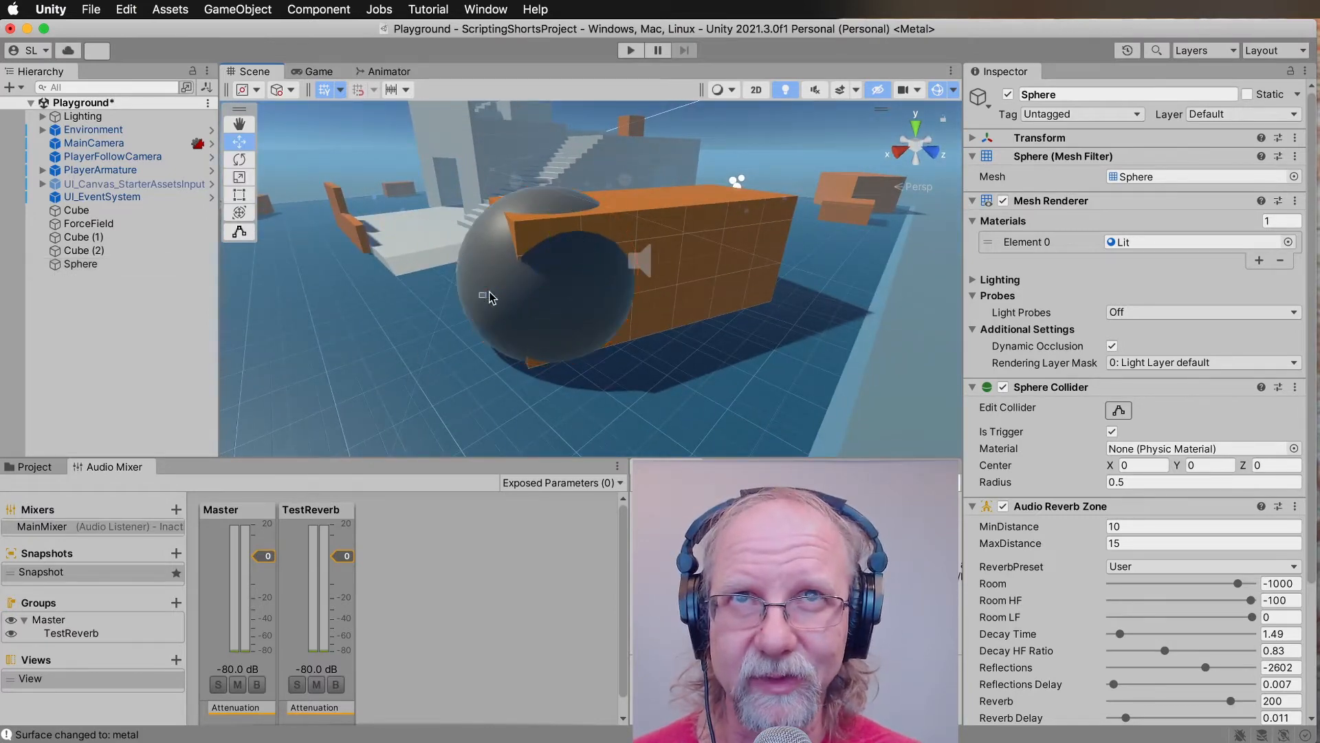
click(500, 288)
drag(488, 291, 757, 203)
scroll(681, 256, up, 5)
scroll(914, 205, up, 4)
scroll(836, 202, down, 5)
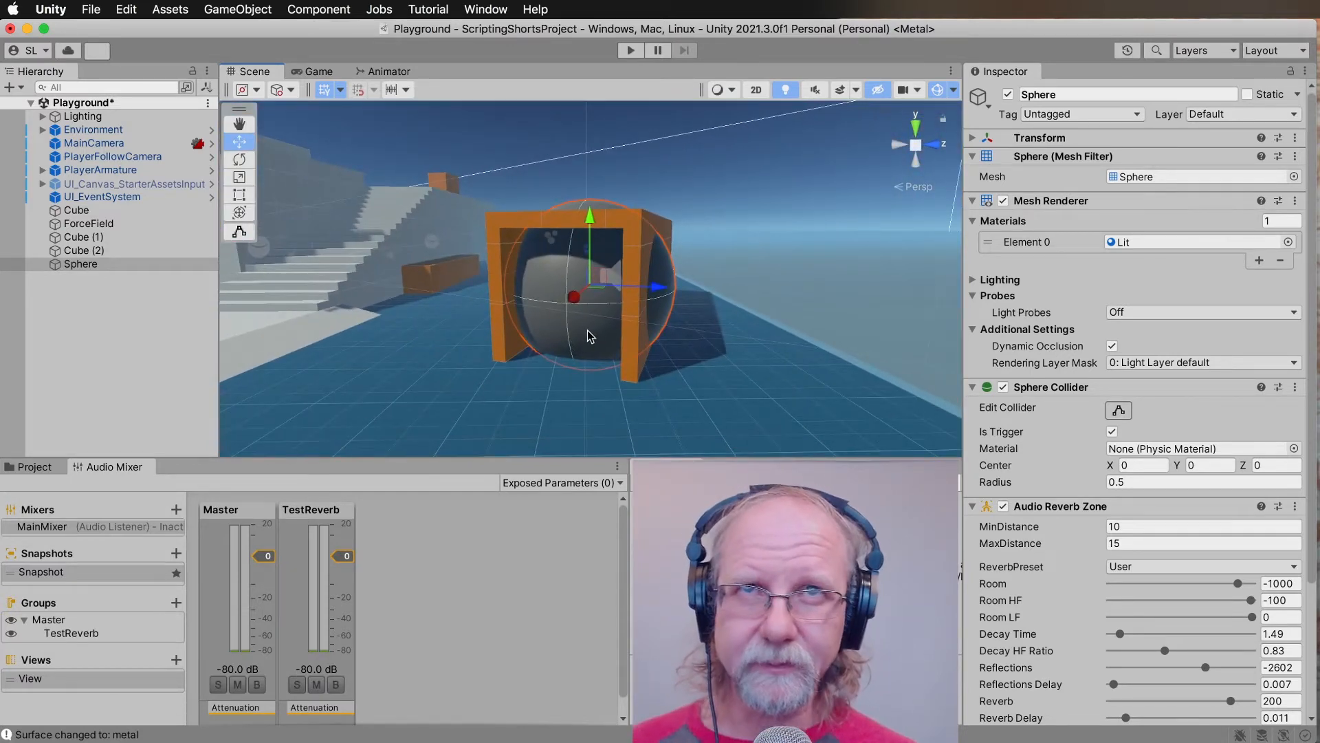
mouse_move(575, 296)
mouse_down()
mouse_move(577, 307)
mouse_move(593, 259)
mouse_move(583, 316)
mouse_move(593, 311)
mouse_up()
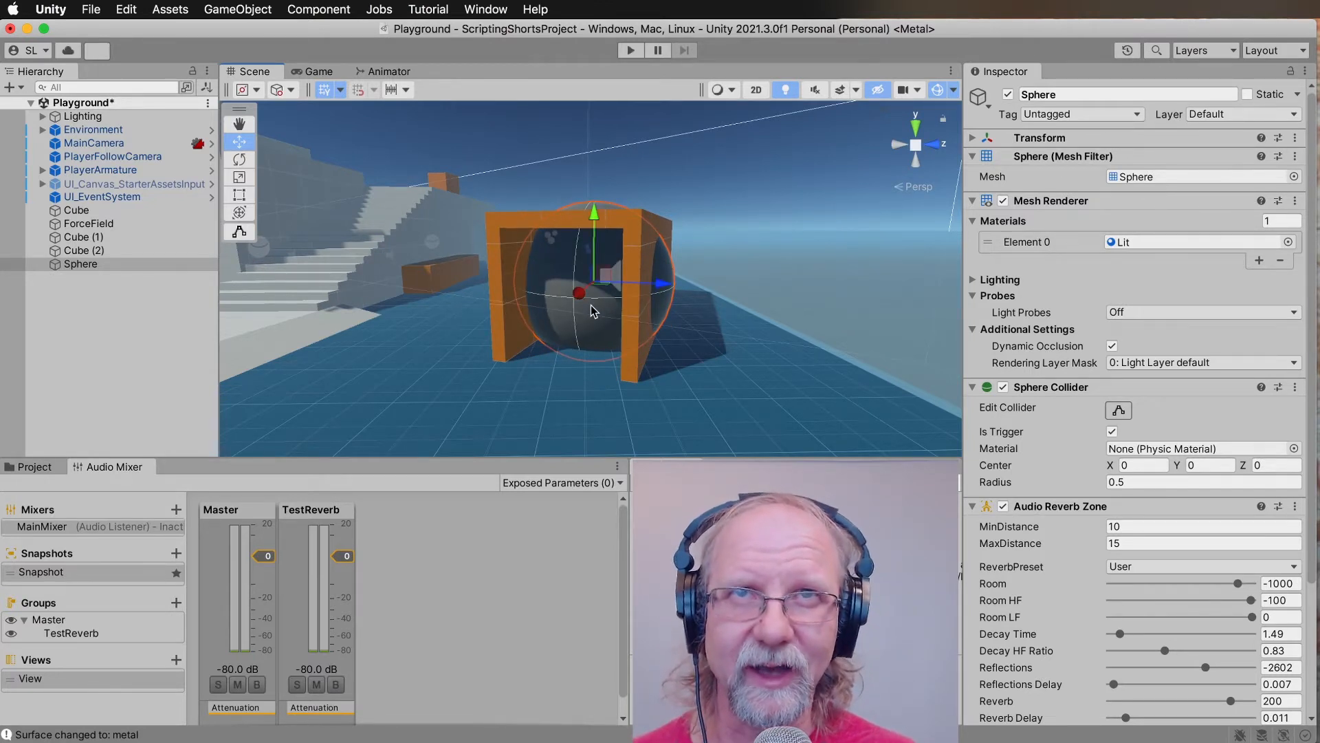
Undo the sphere's enlargement and its moves into the tunnel.
key(super+z)
key(super+z)
key(super+z)
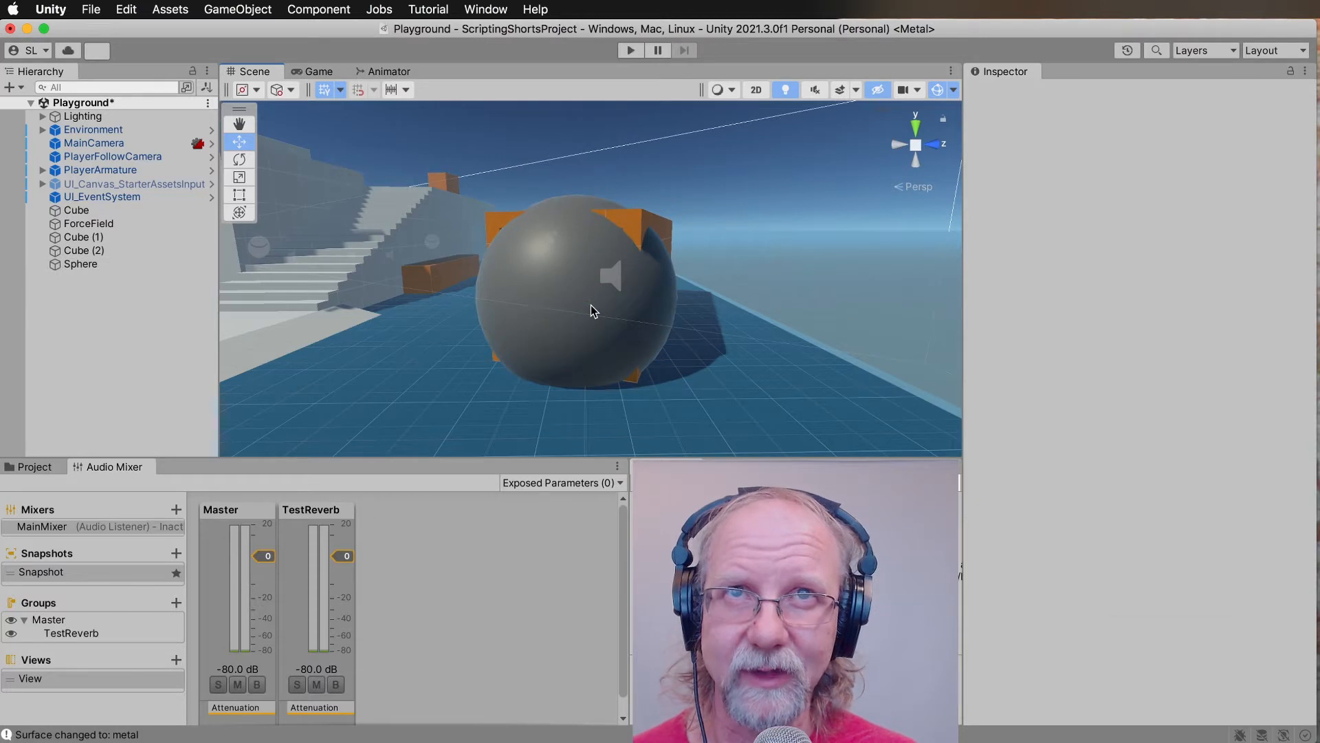
key(super+shift+z)
key(super+shift+z)
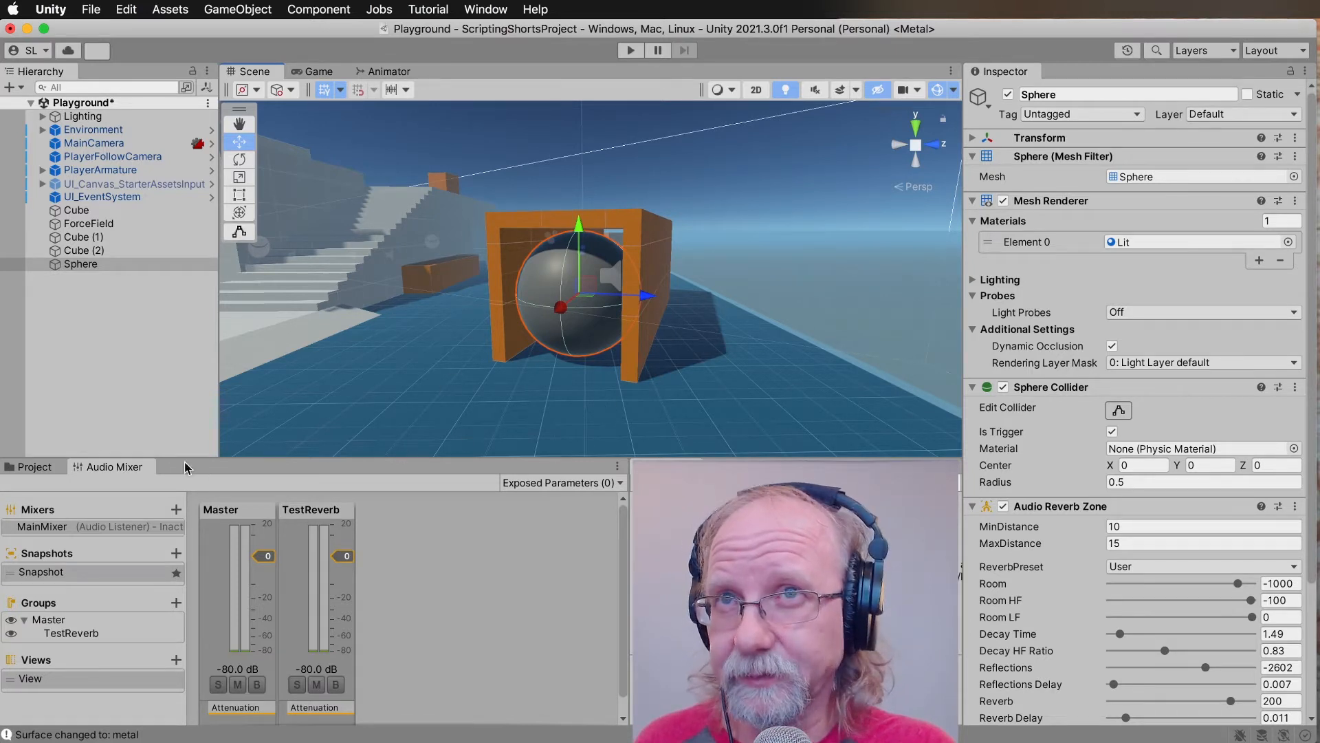
click(35, 468)
click(110, 469)
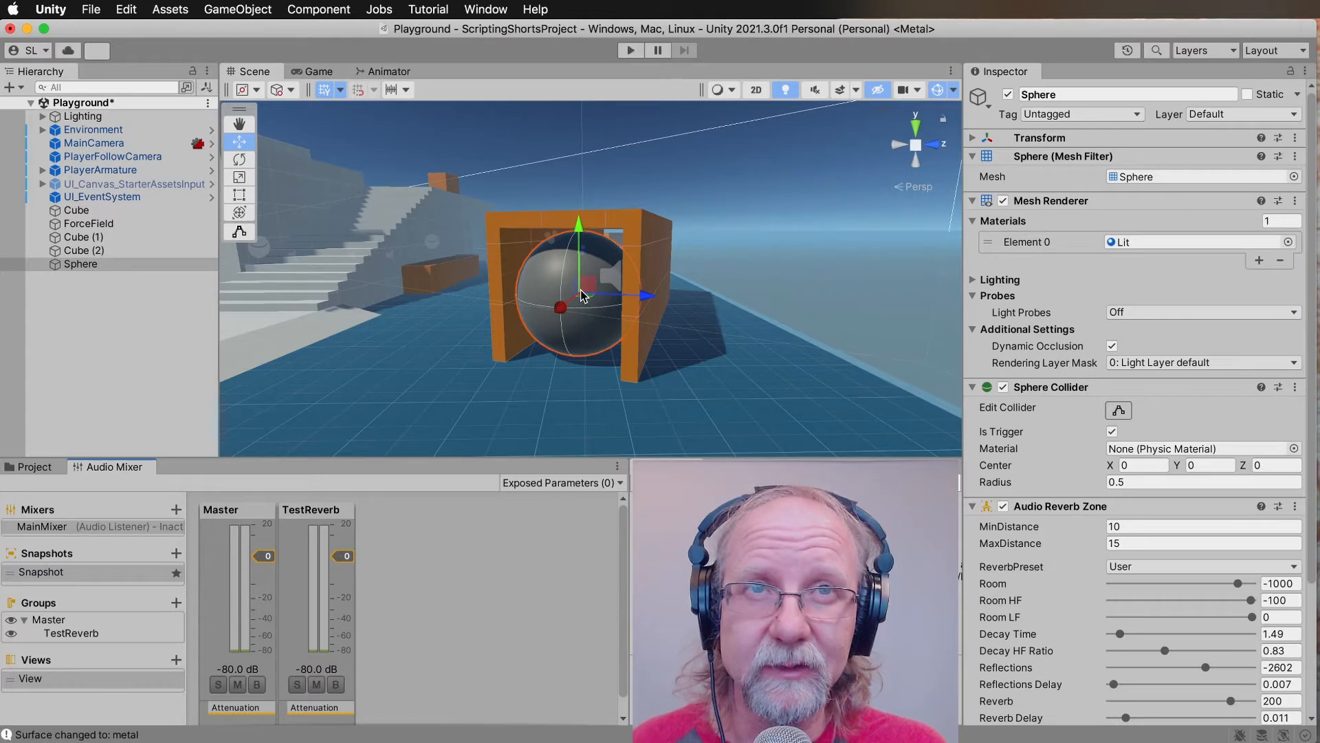
Add a new 3D cube to the scene inside the grey building.
right_drag(365, 328, 814, 357)
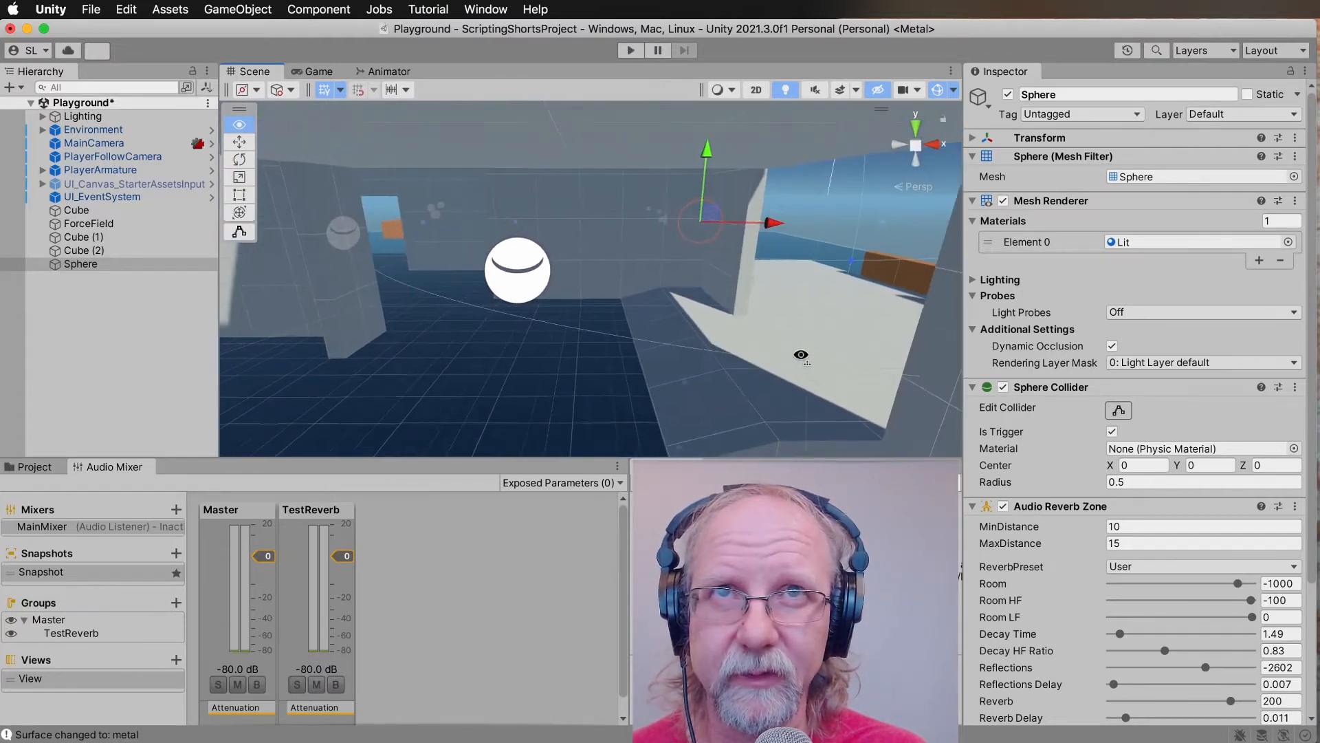
right_drag(786, 355, 908, 328)
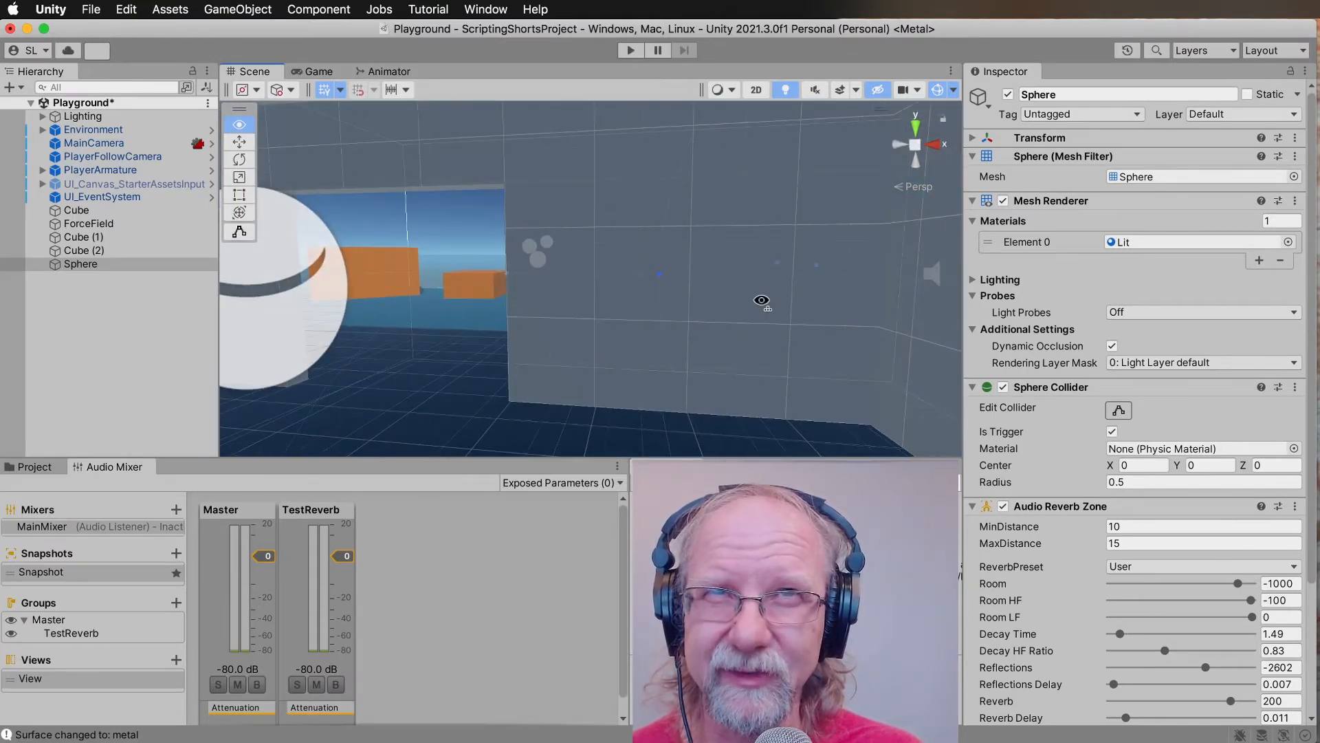
right_drag(940, 309, 429, 282)
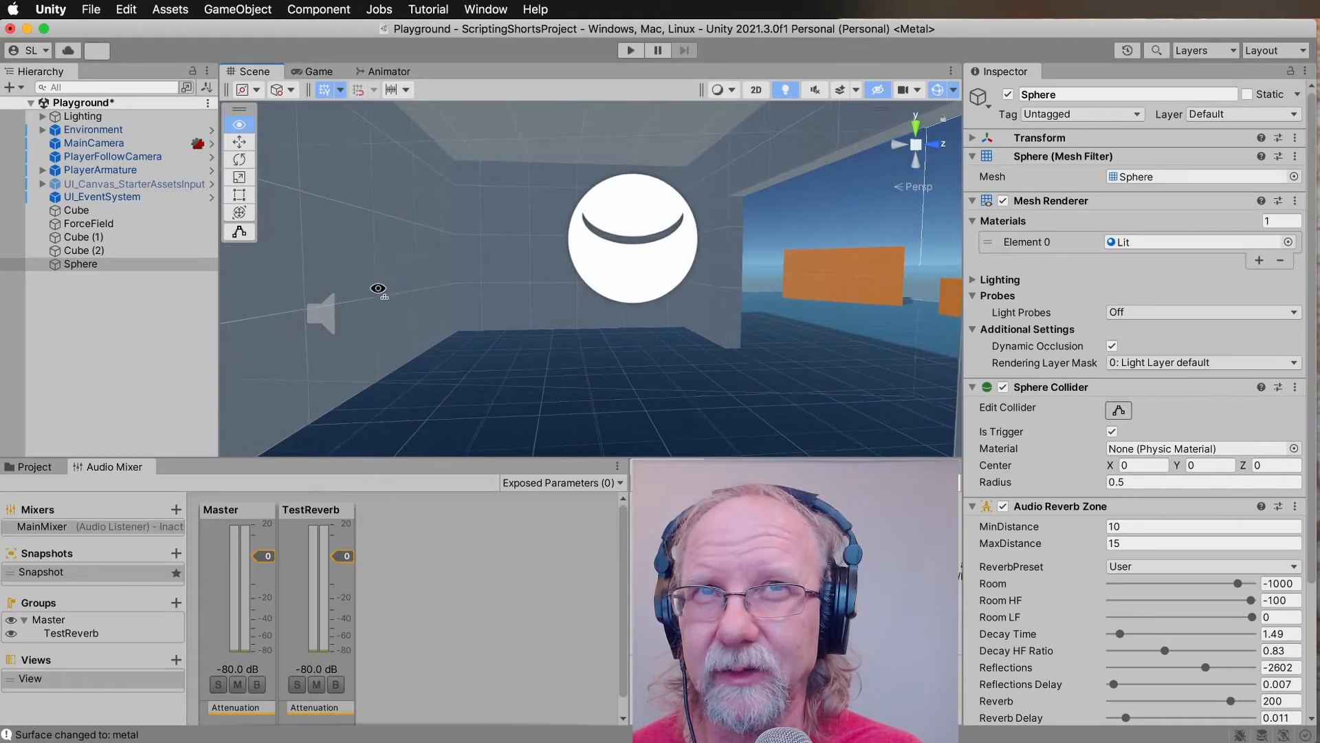
right_drag(333, 289, 333, 208)
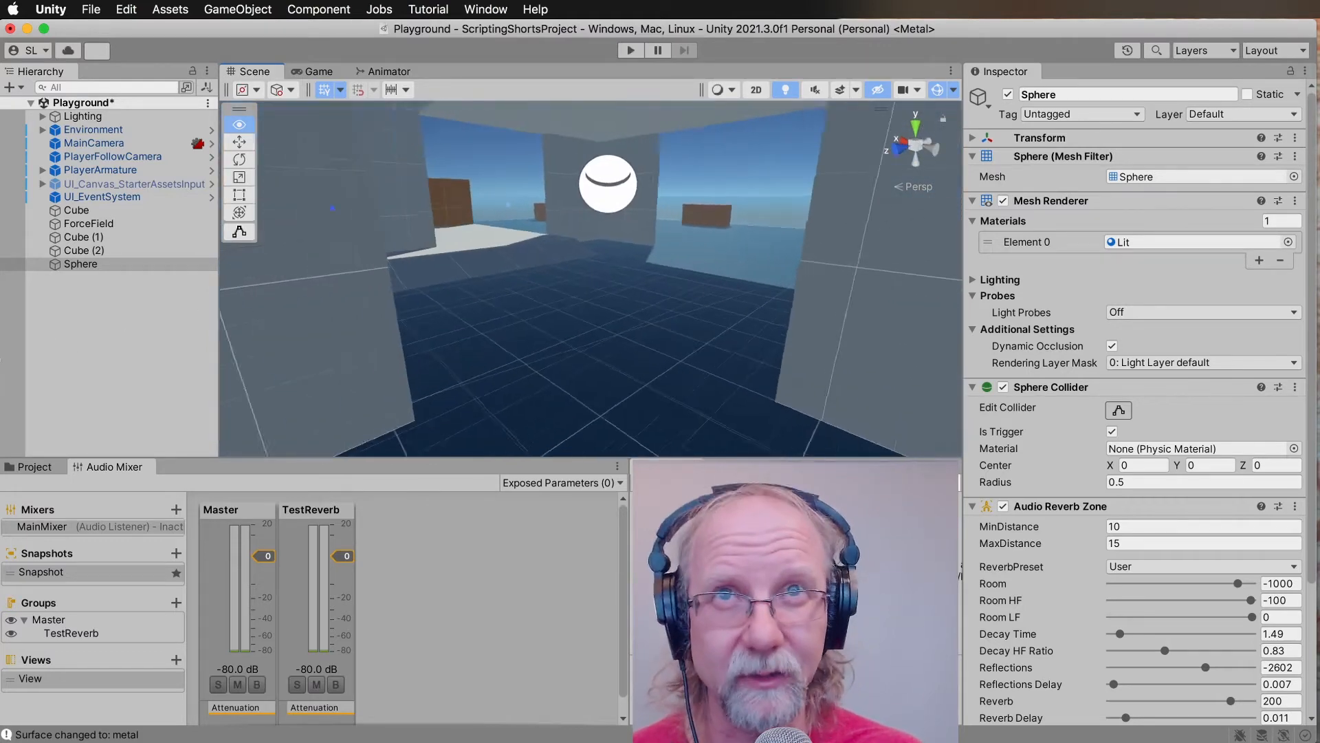
right_drag(0, 327, 249, 349)
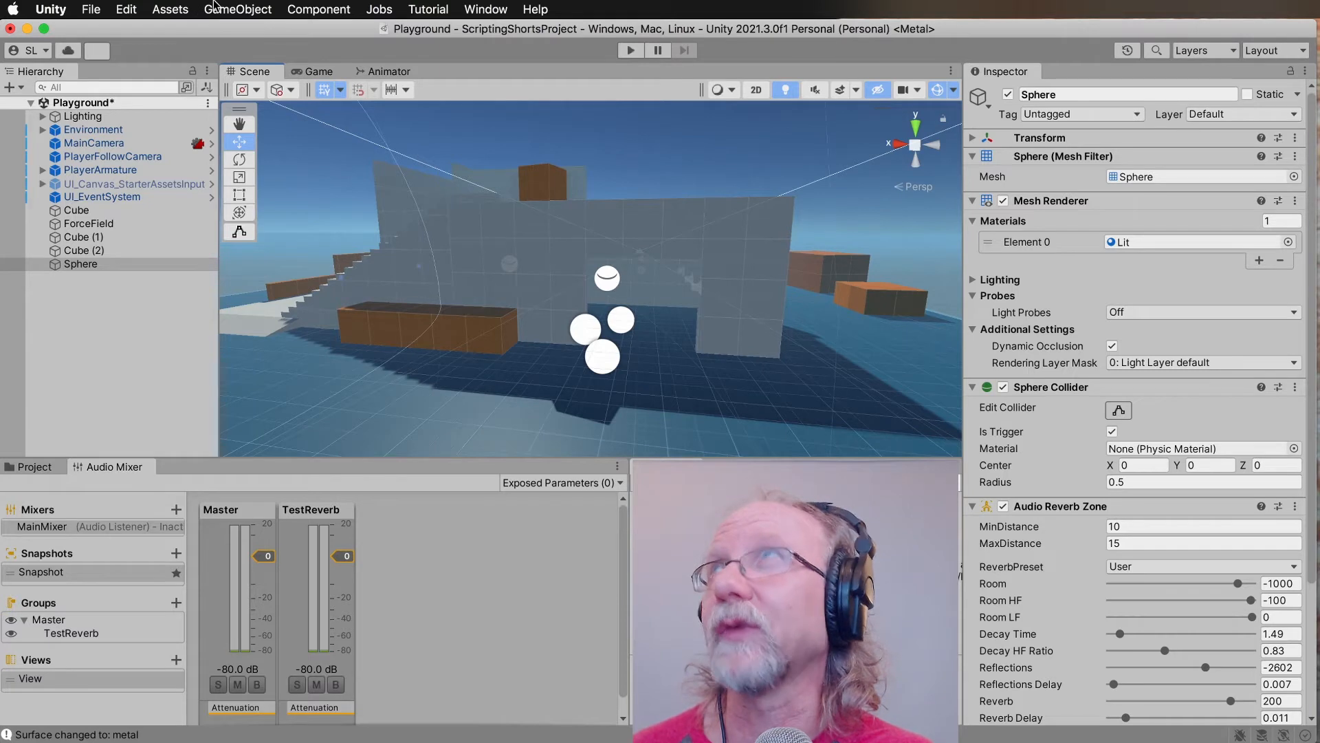
click(235, 9)
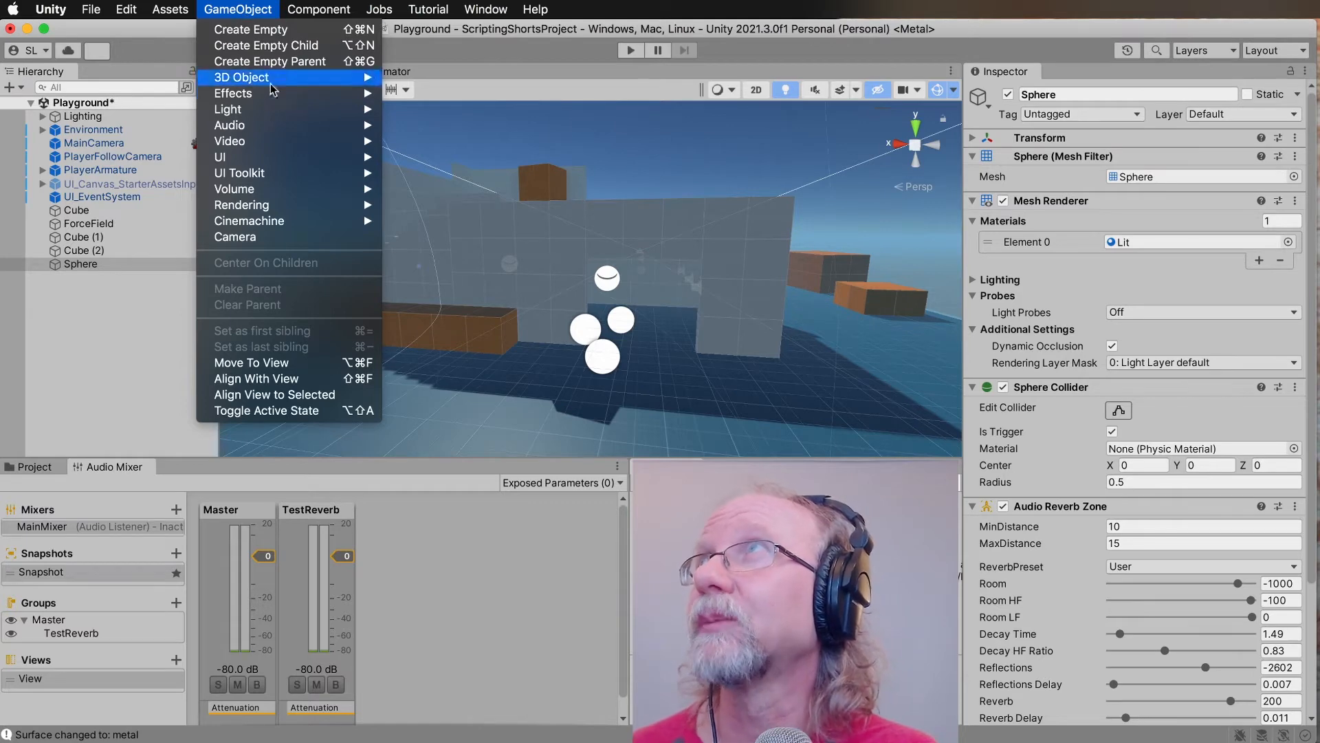
mouse_move(278, 85)
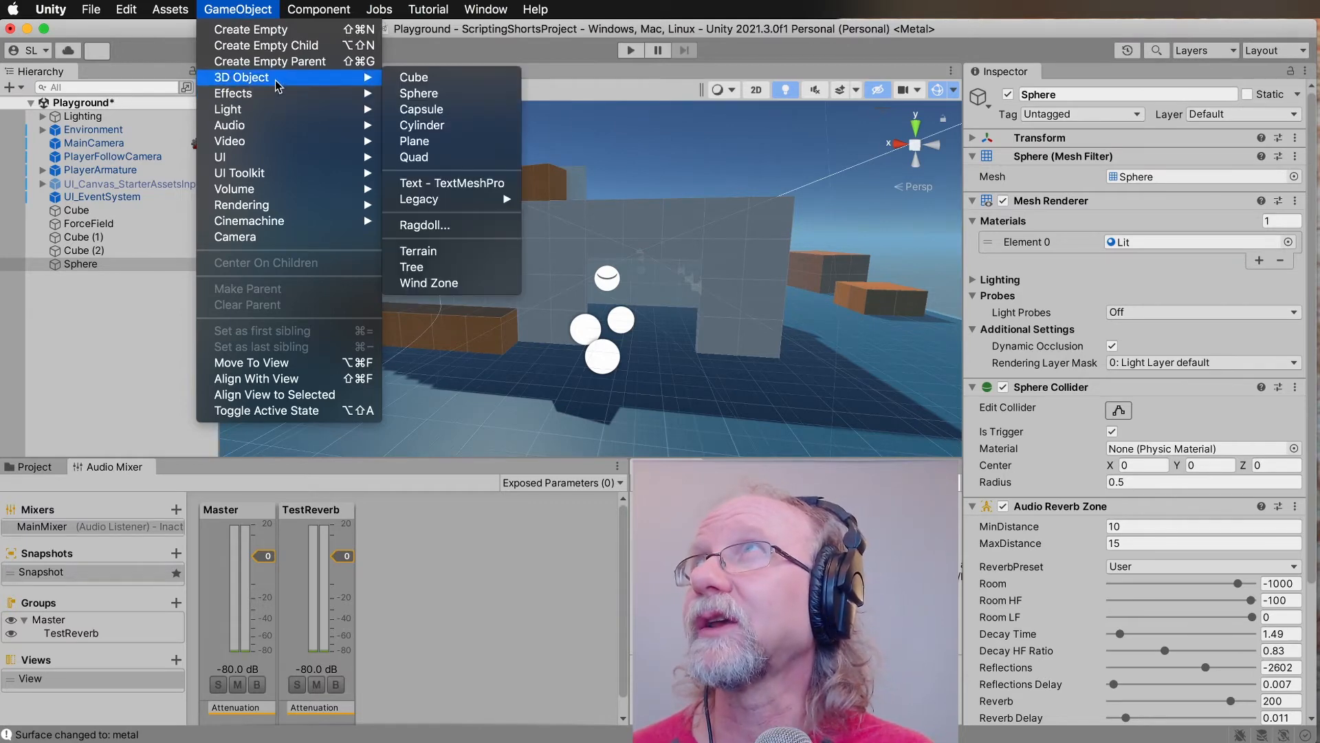
click(448, 81)
alt+drag(596, 298, 347, 459)
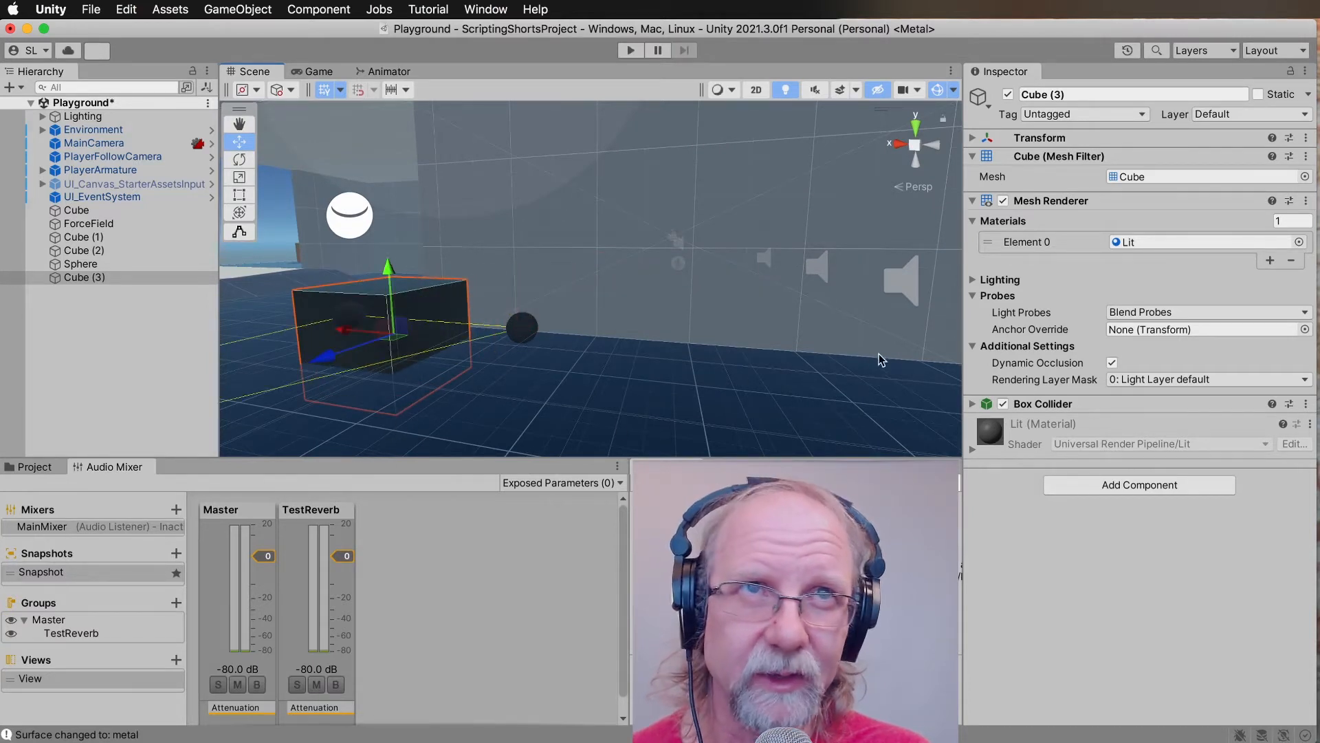
Set the new cube's Light Probes to Off in its Mesh Renderer.
click(1155, 313)
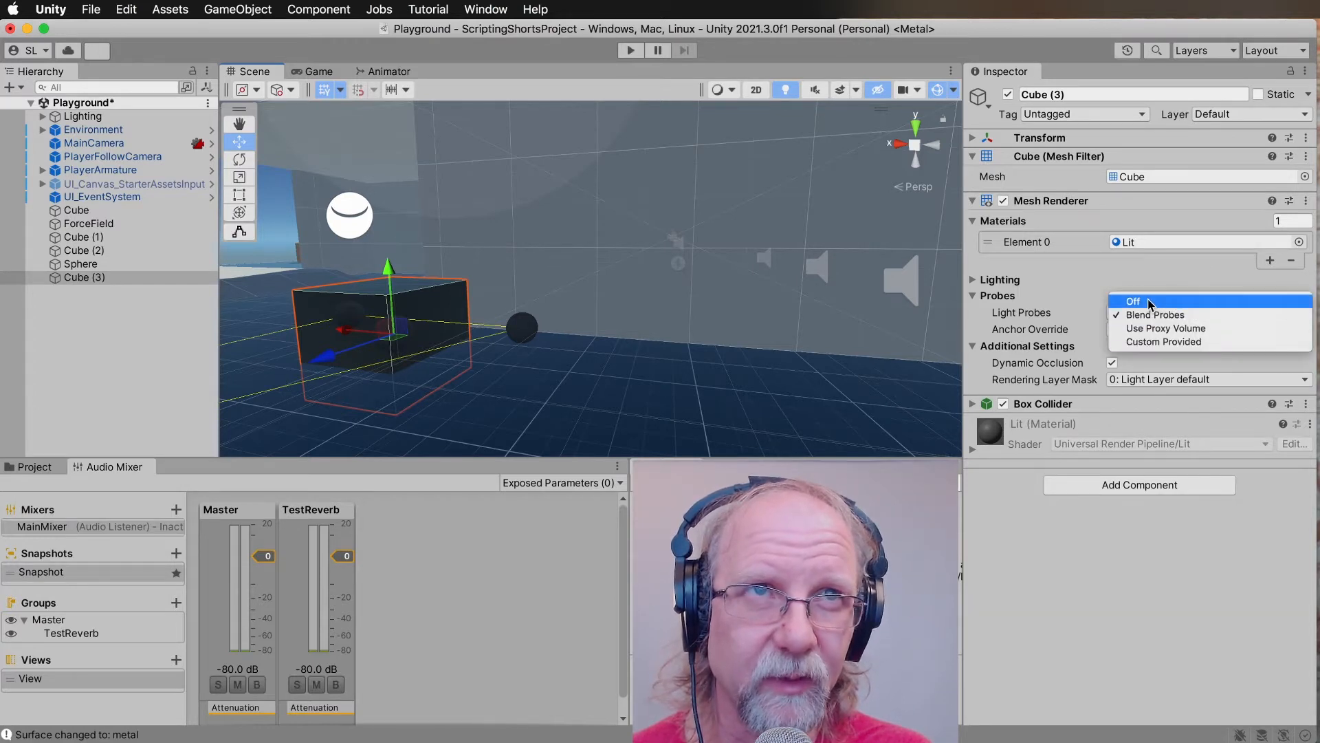
click(1149, 303)
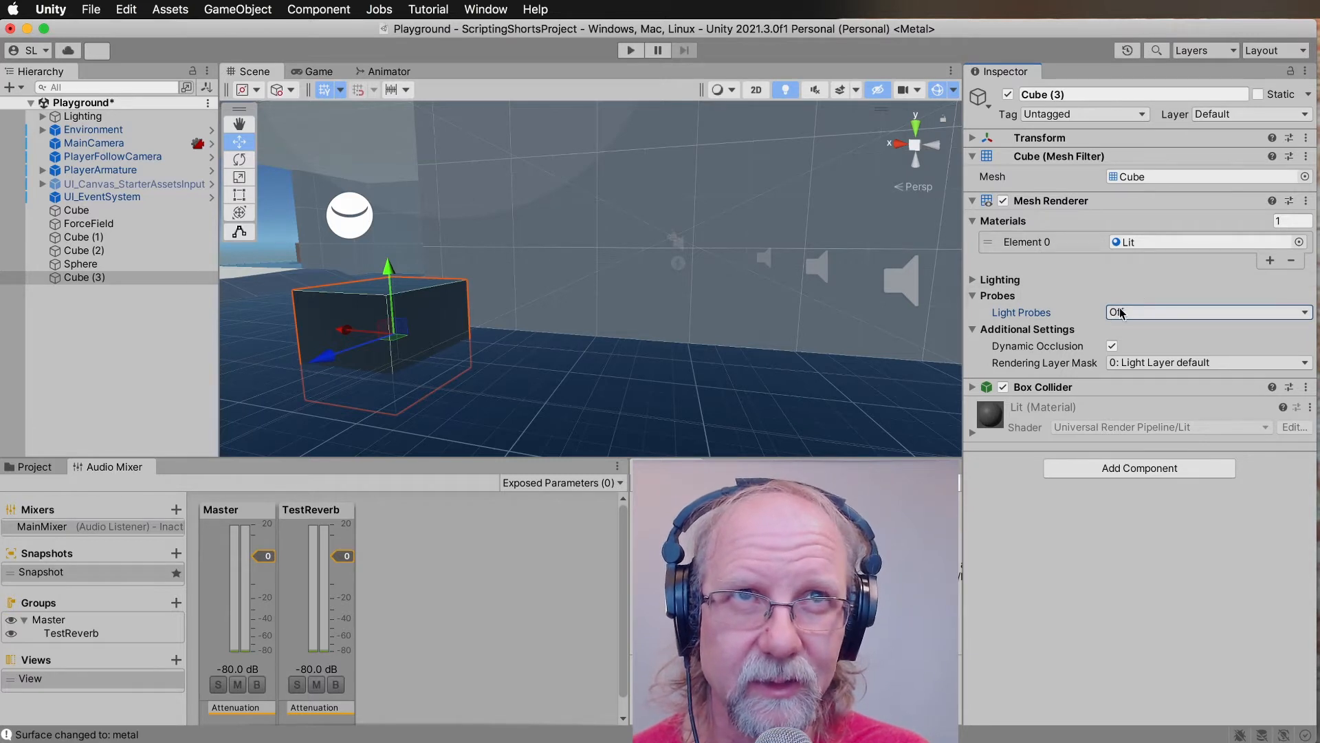
click(1146, 313)
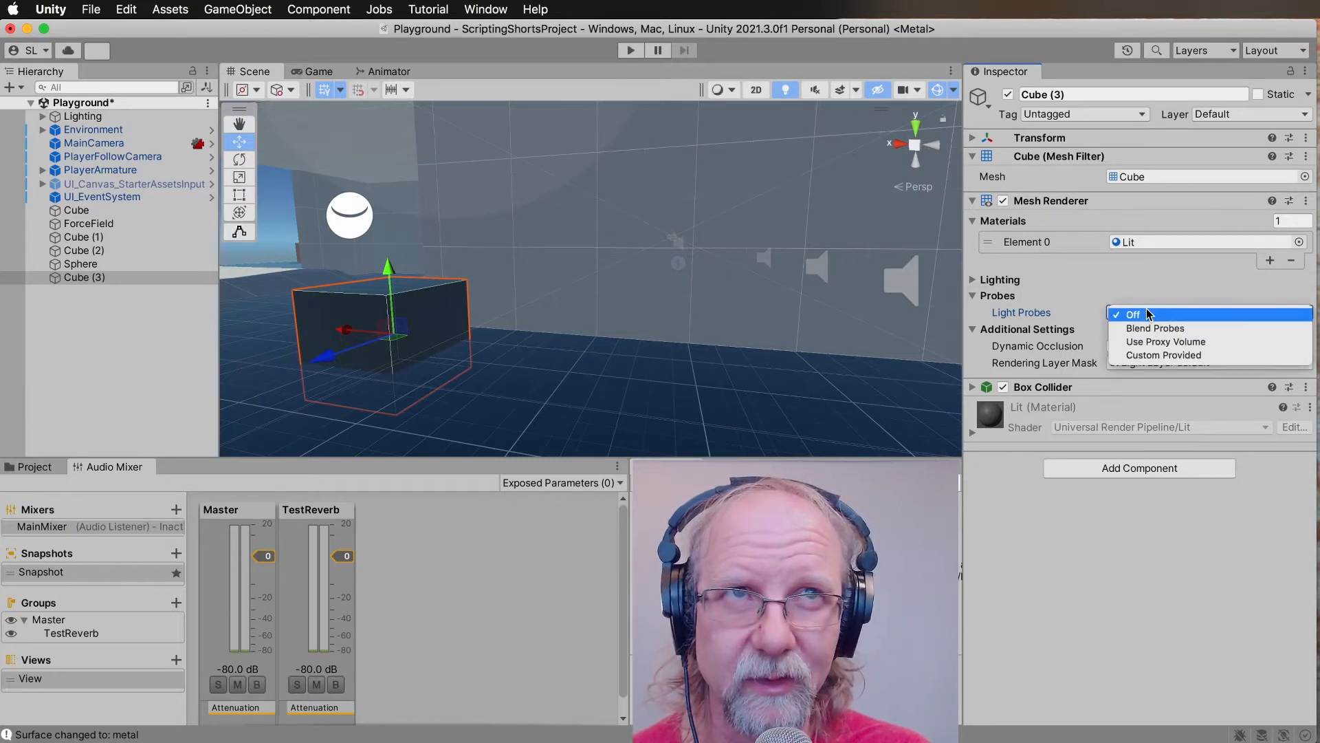
click(1115, 279)
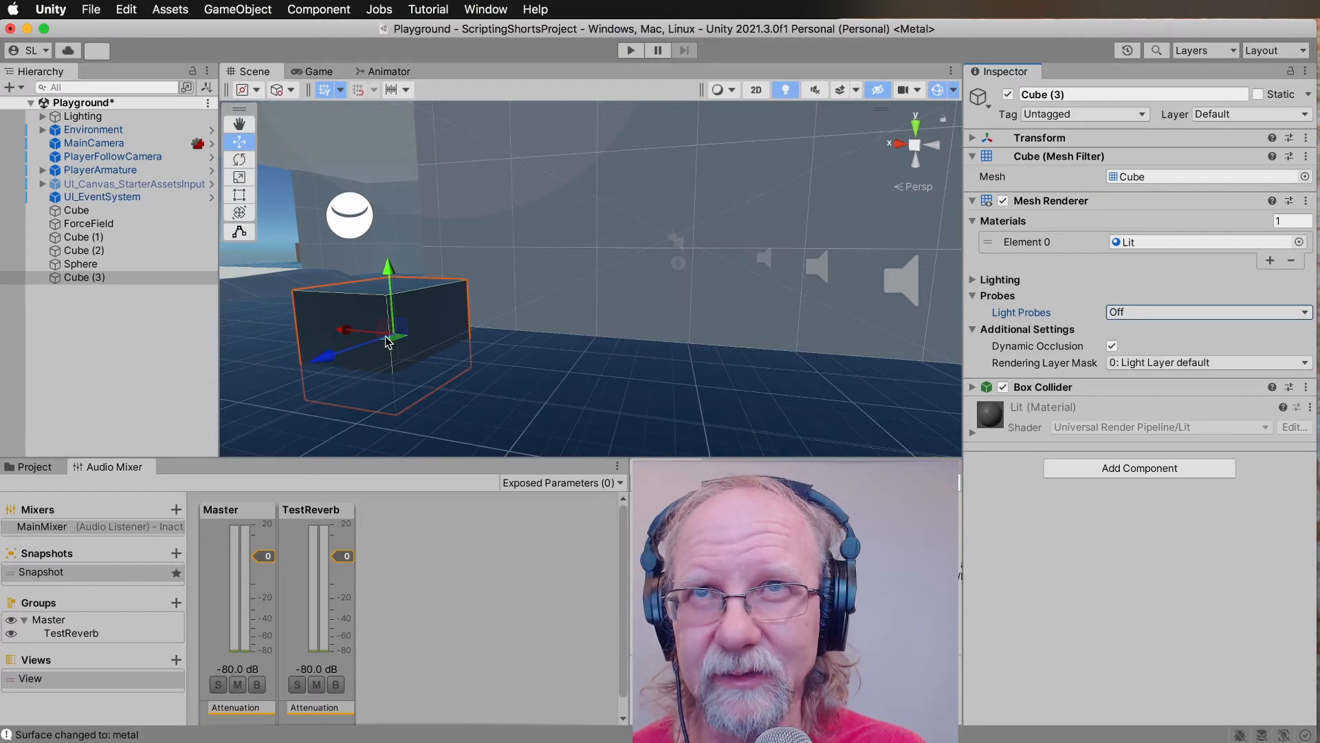
Move the new cube sideways toward the middle of the grey building and scale it up uniformly.
drag(356, 337, 464, 334)
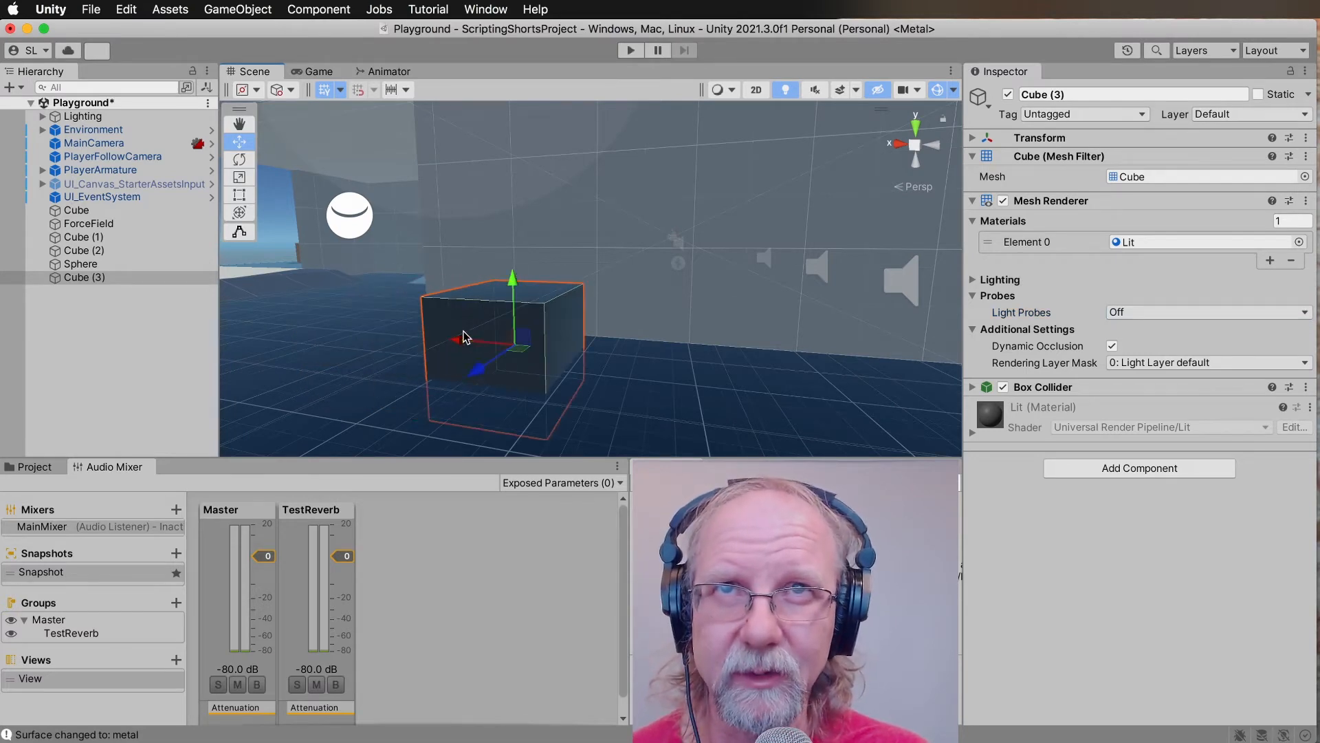
key(s)
right_drag(464, 333, 493, 331)
key(w)
key(r)
drag(521, 301, 819, 258)
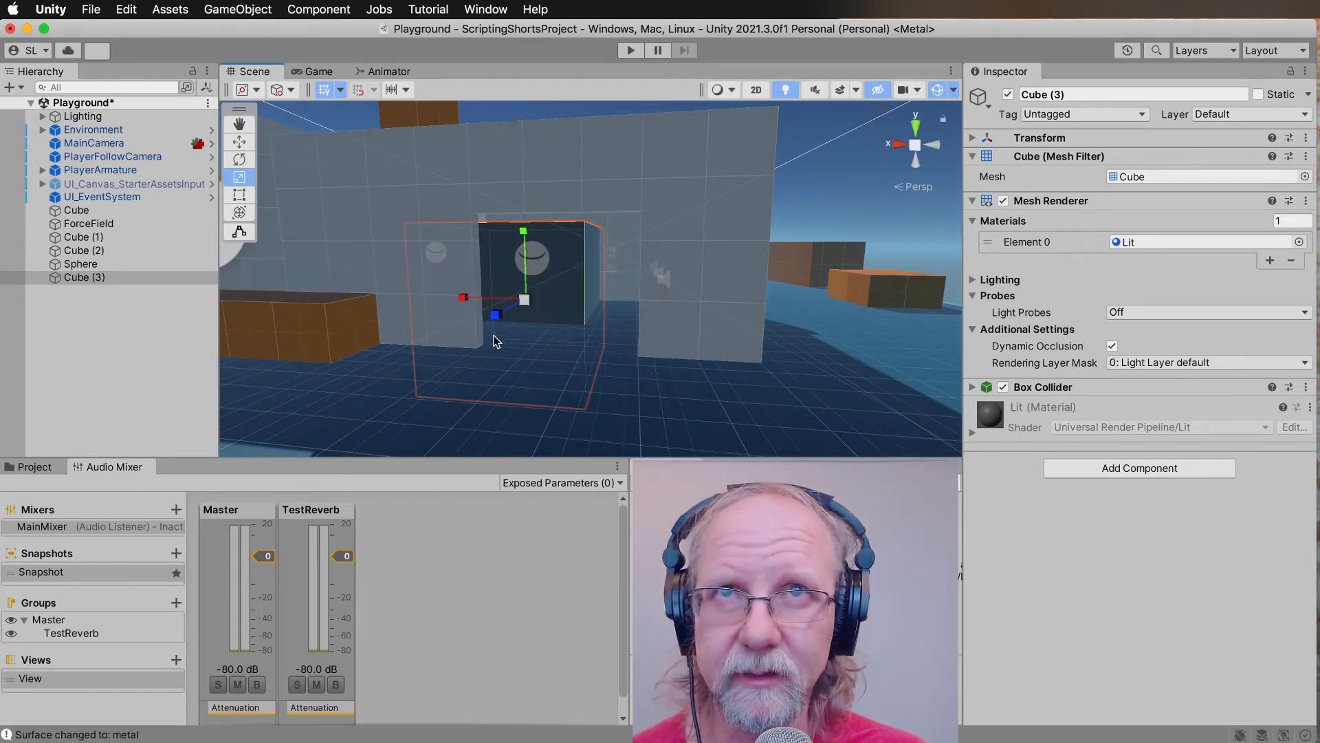
Stretch the cube's width and depth to cover the floor area inside the grey building.
drag(470, 300, 158, 389)
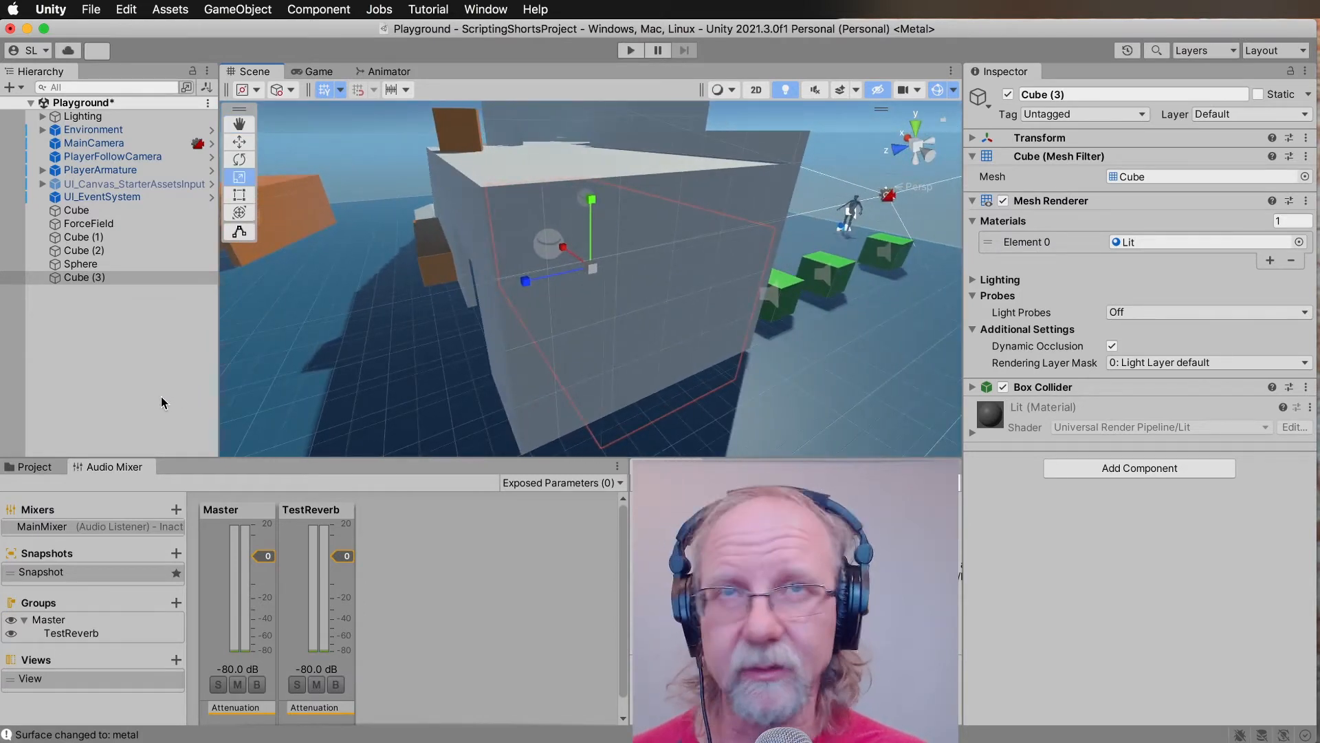
drag(530, 288, 701, 279)
drag(458, 303, 525, 280)
Reduce the cube's height and adjust its vertical position so it sits between the building's floor and ceiling.
key(w)
right_drag(526, 280, 522, 259)
key(q)
key(e)
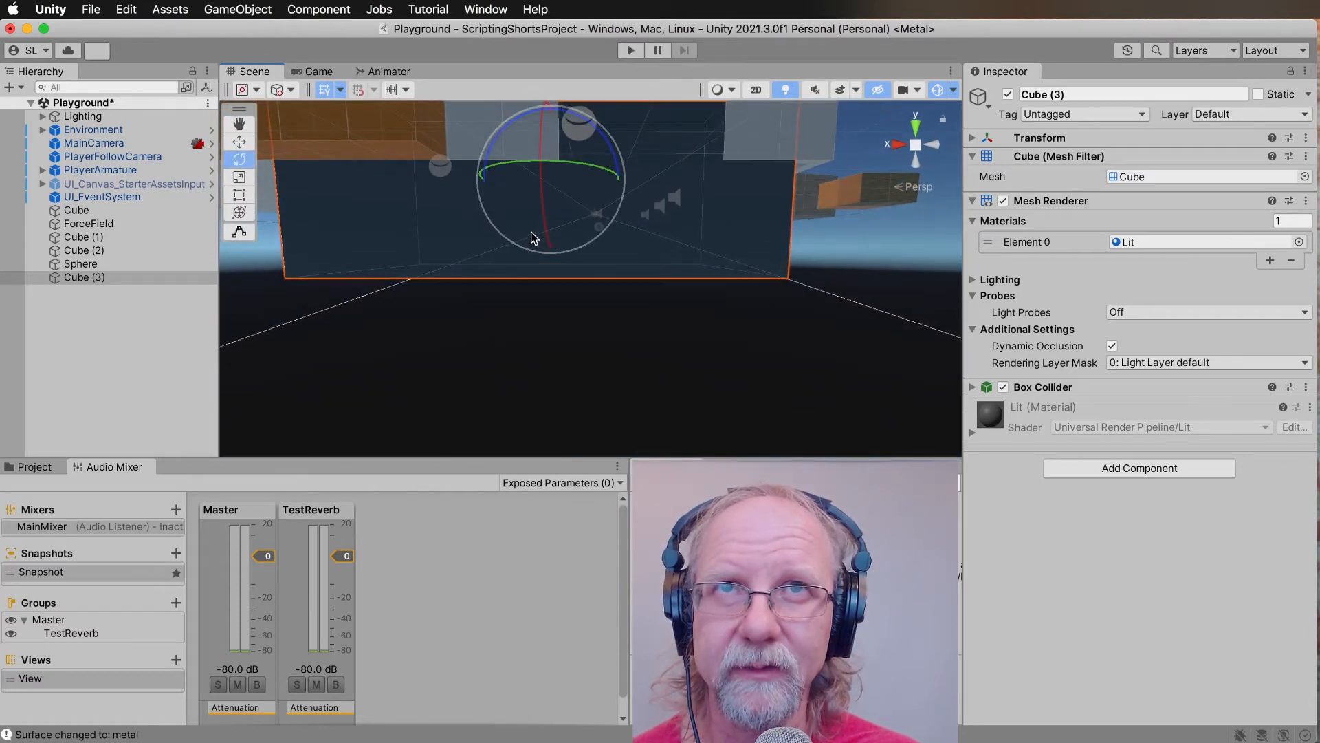
key(r)
right_drag(549, 114, 532, 233)
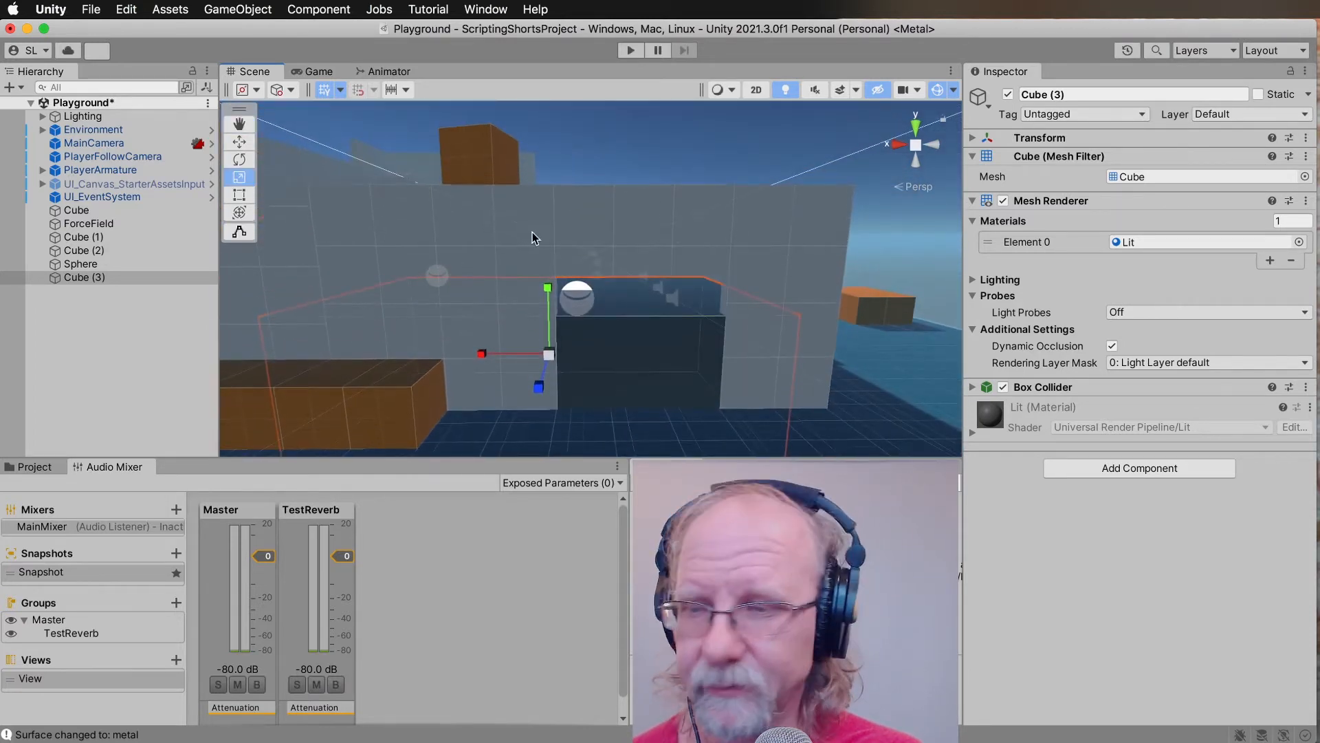
key(w)
drag(549, 283, 552, 238)
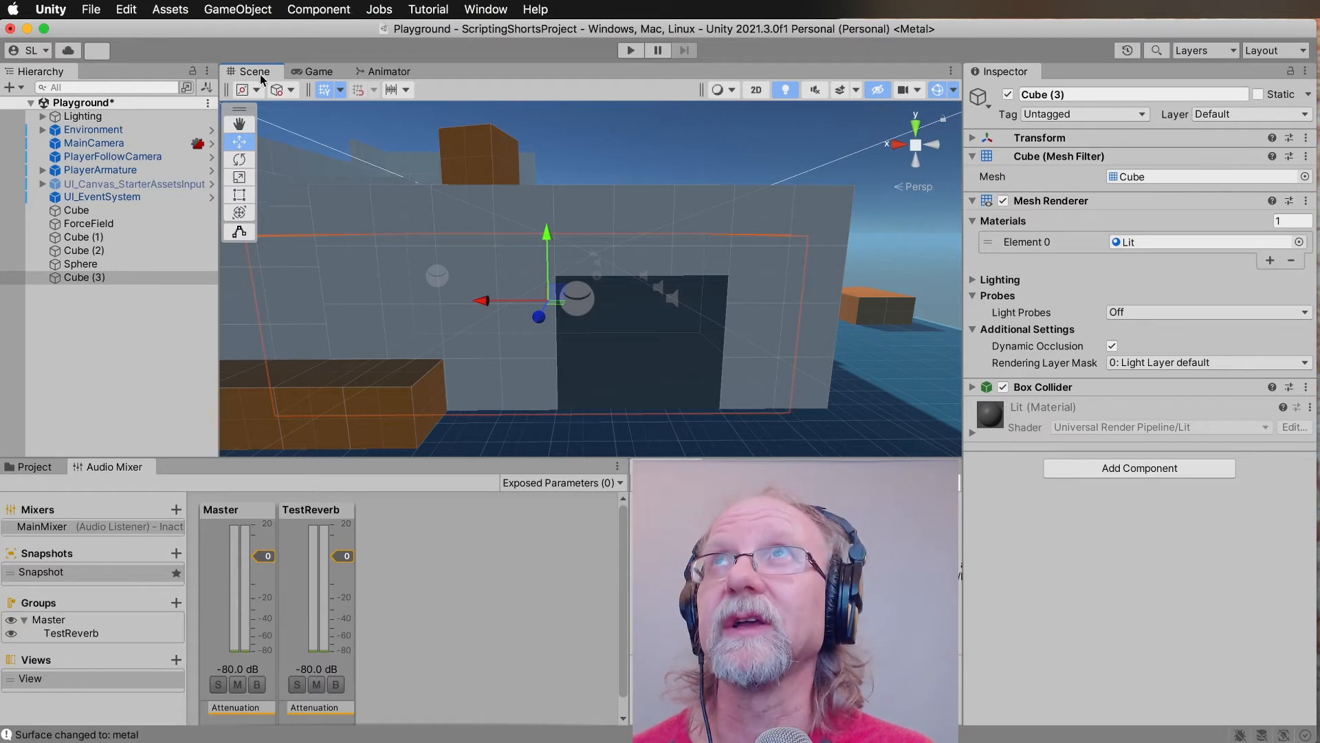
Turn on Is Trigger in the cube's Box Collider and disable its Mesh Renderer.
click(988, 387)
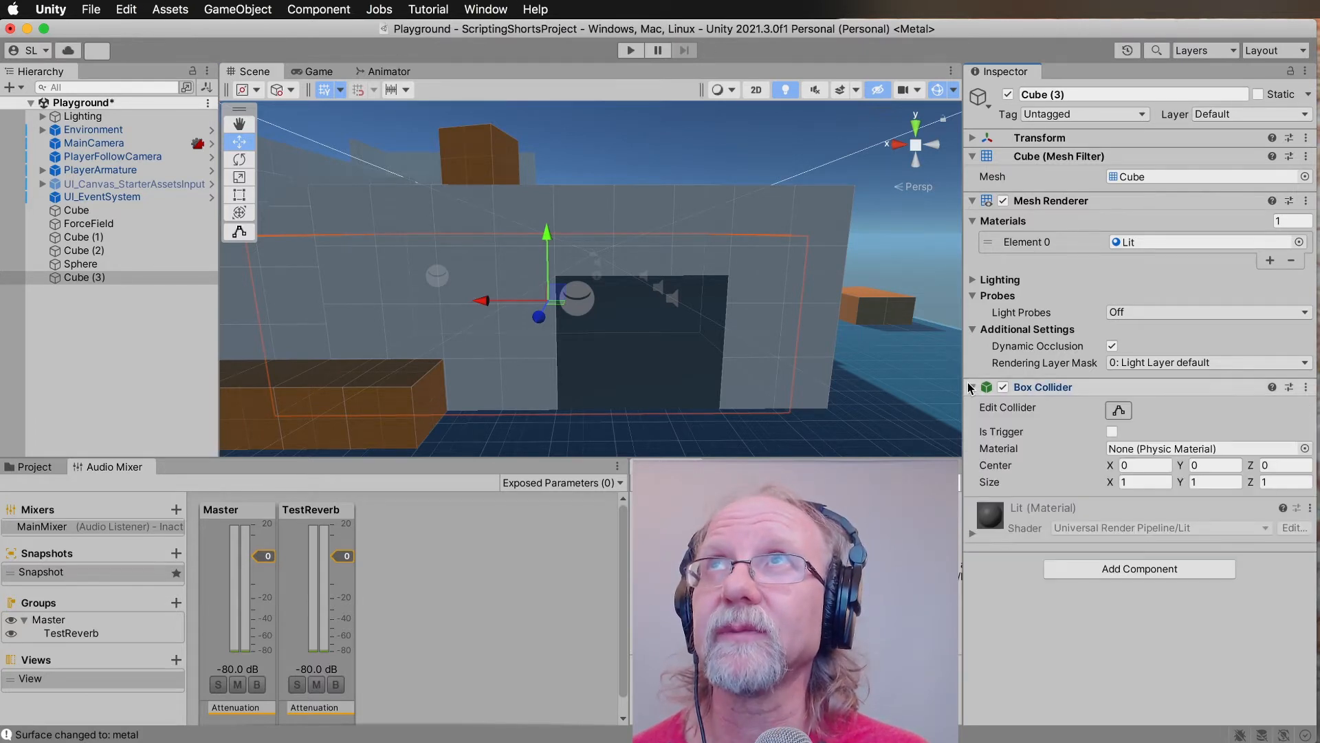
click(1112, 432)
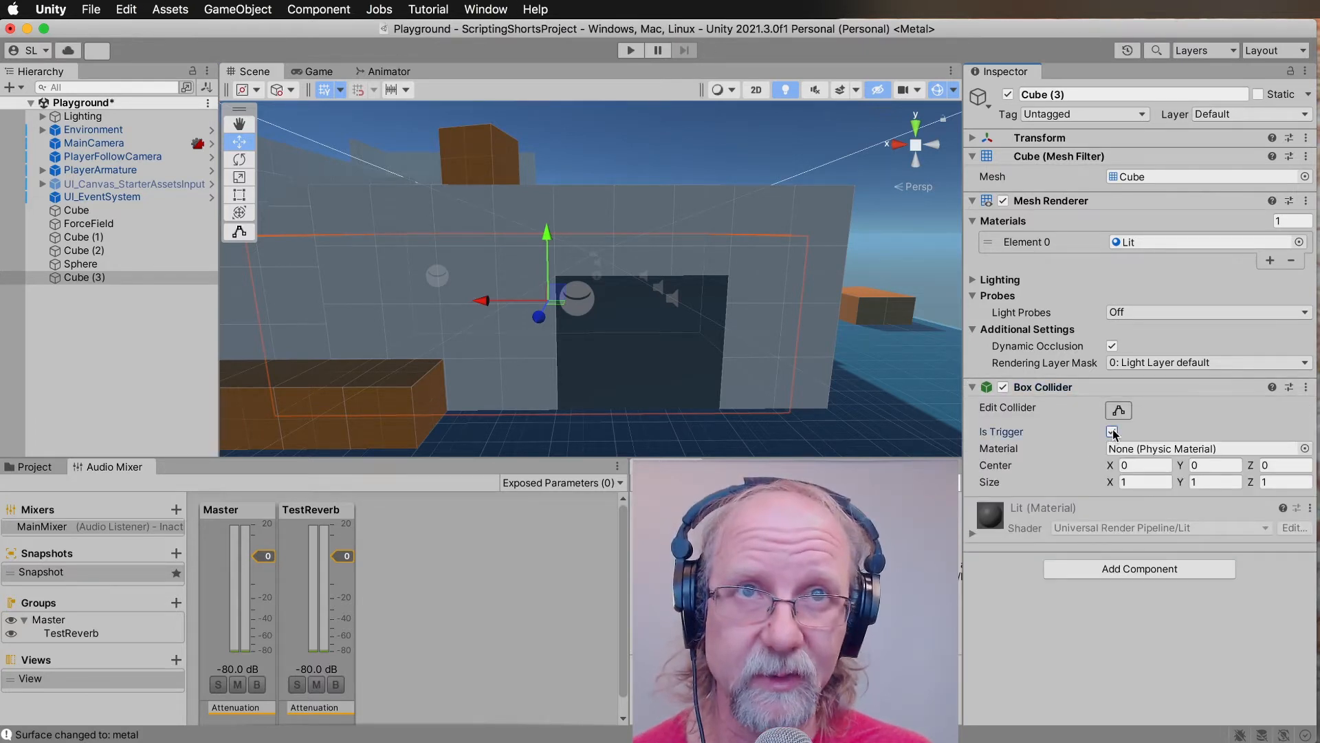
click(1003, 201)
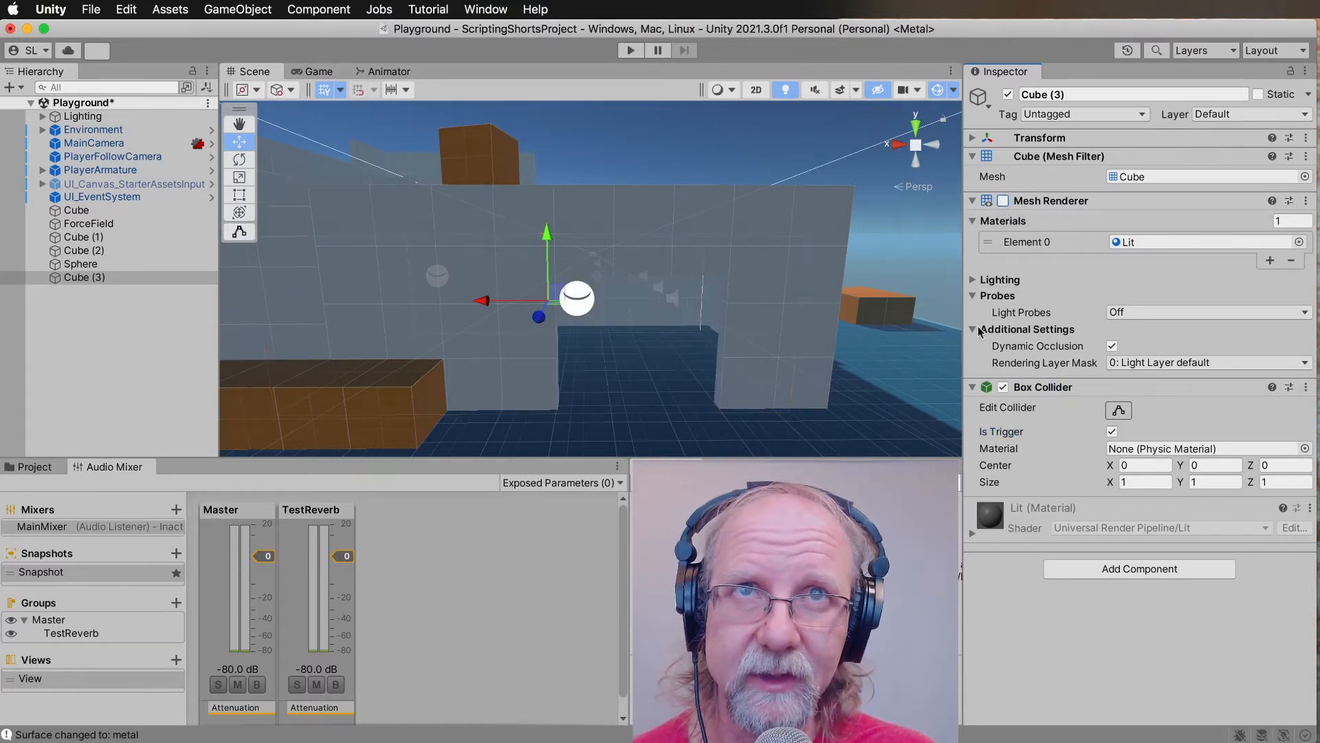
right_drag(639, 377, 939, 408)
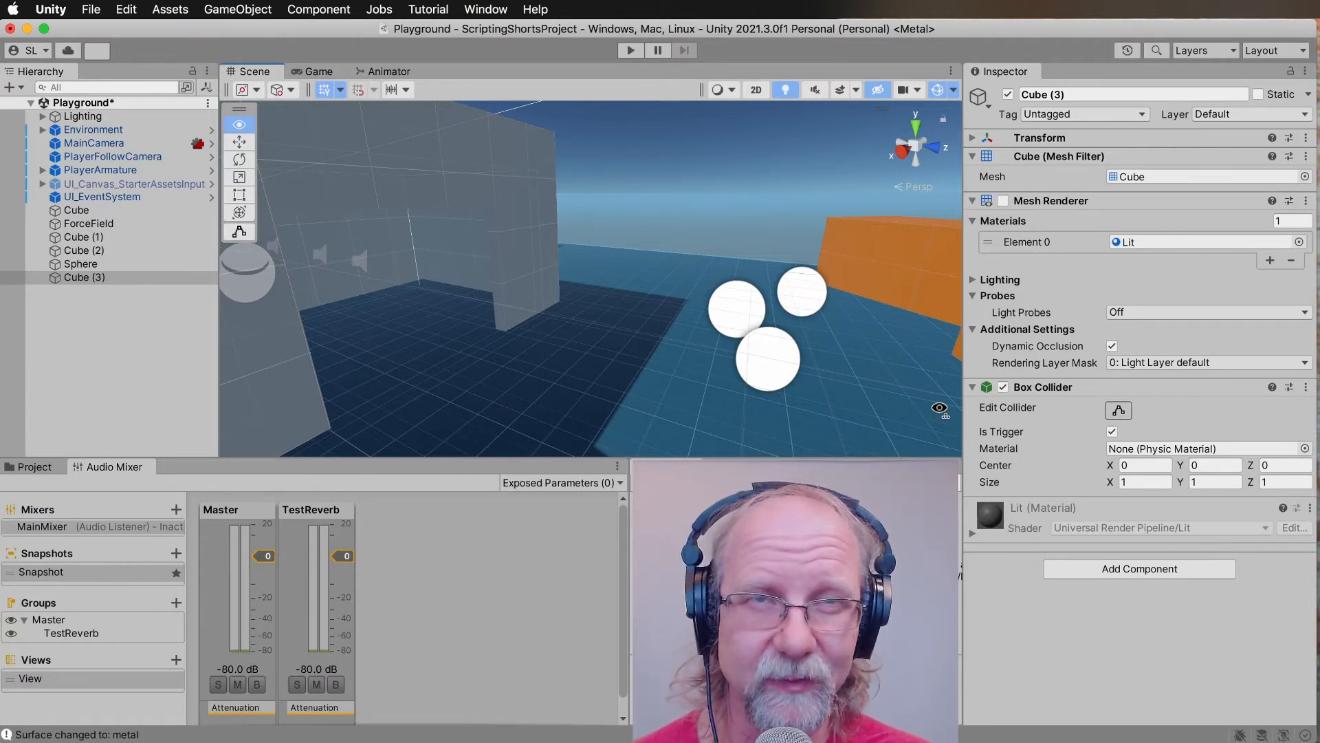
right_drag(940, 408, 637, 383)
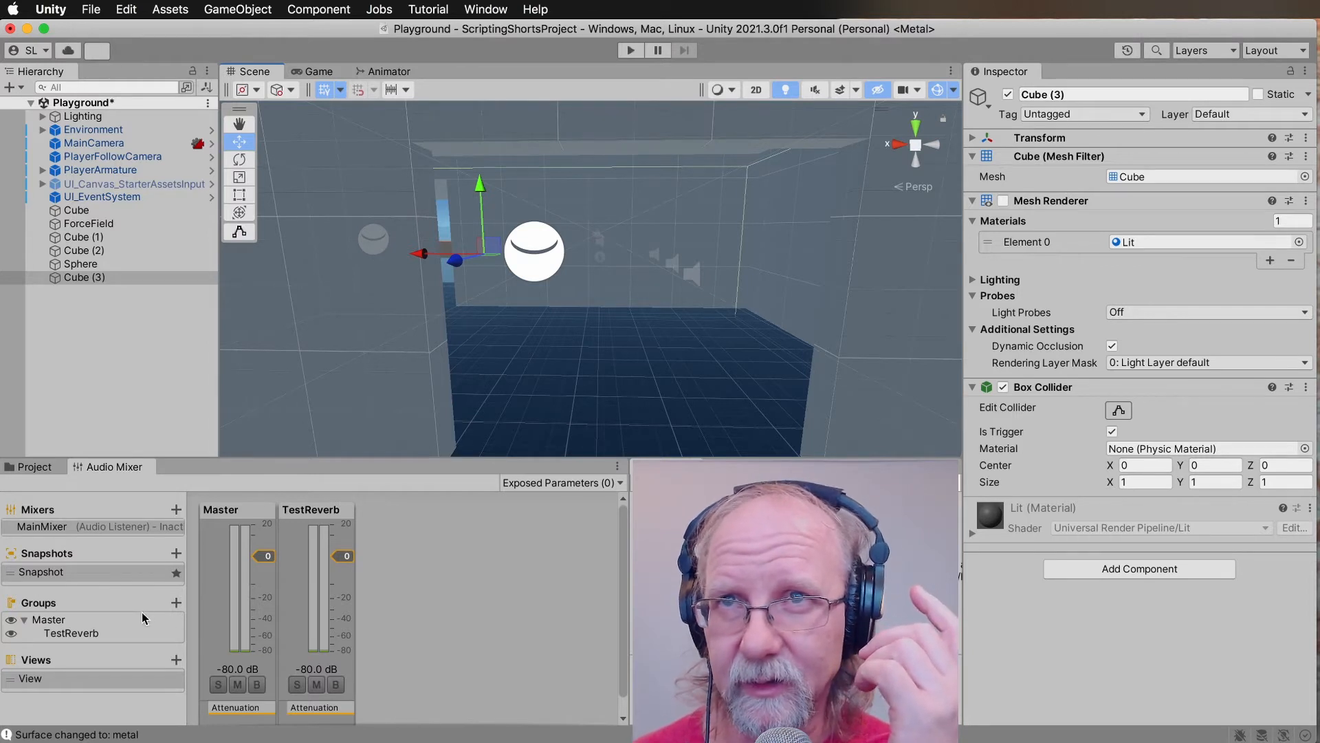
Create an audio mixer group named Reverb under Master and add an SFX Reverb effect to it.
click(177, 602)
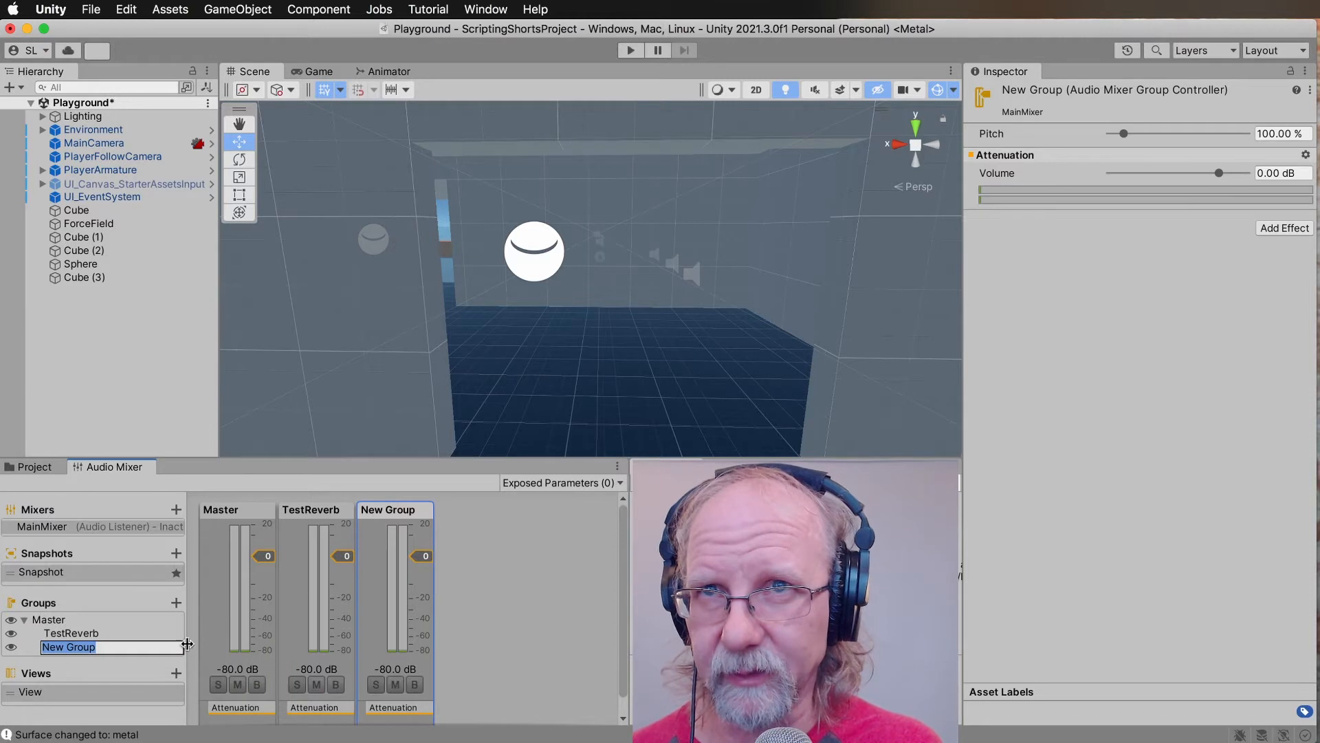
text(Reverb)
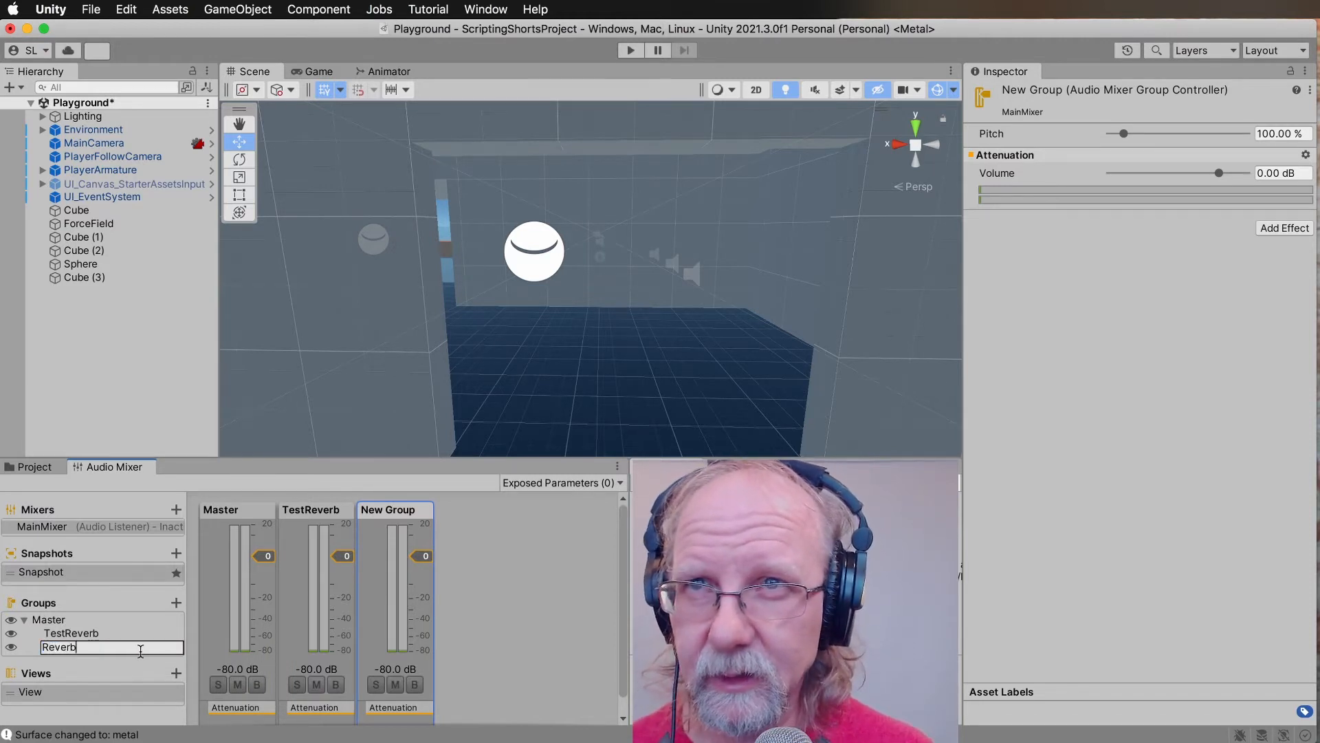
key(Return)
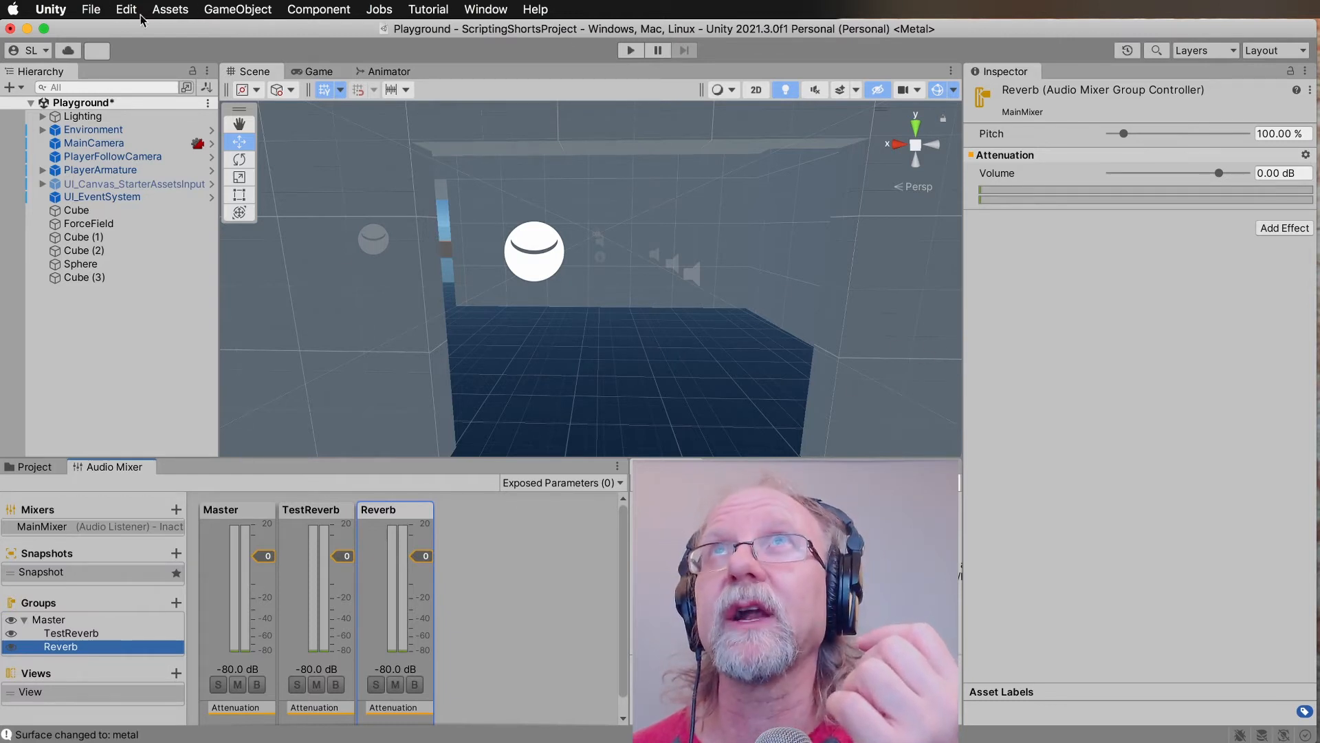
click(1293, 227)
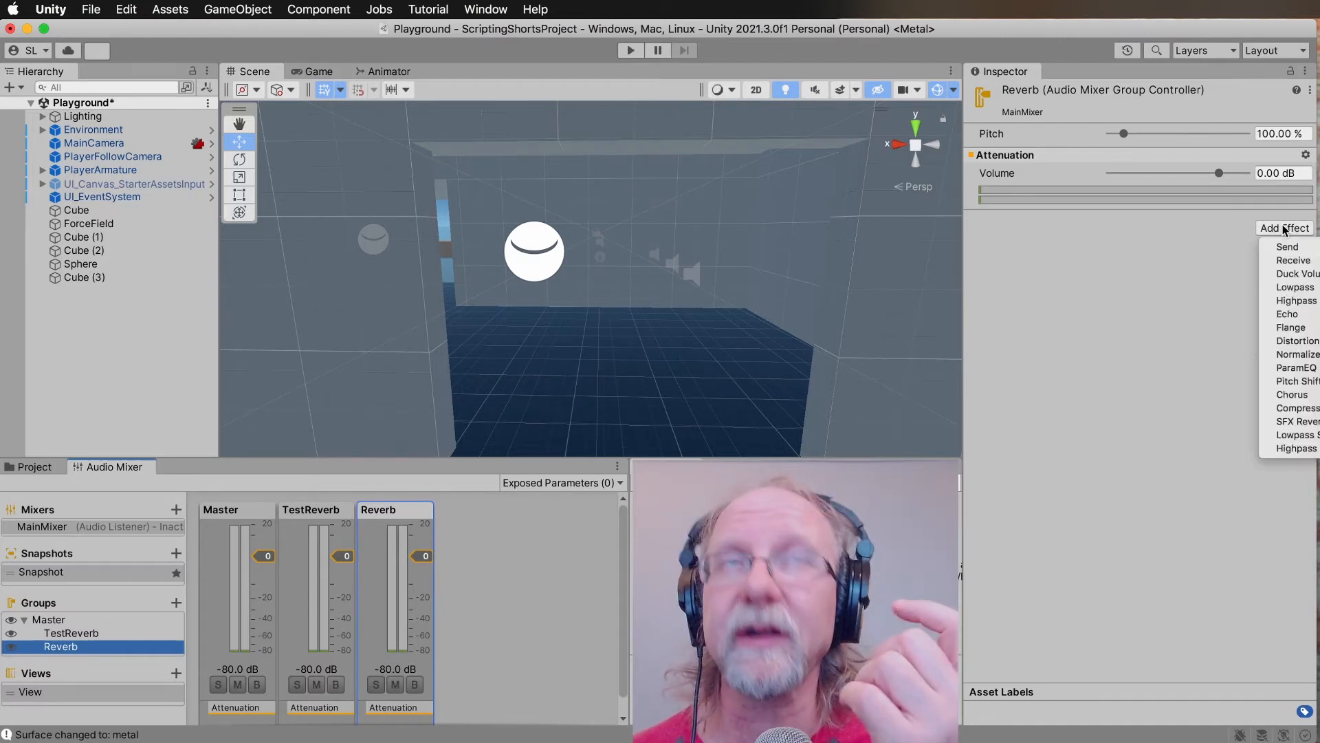
click(1286, 422)
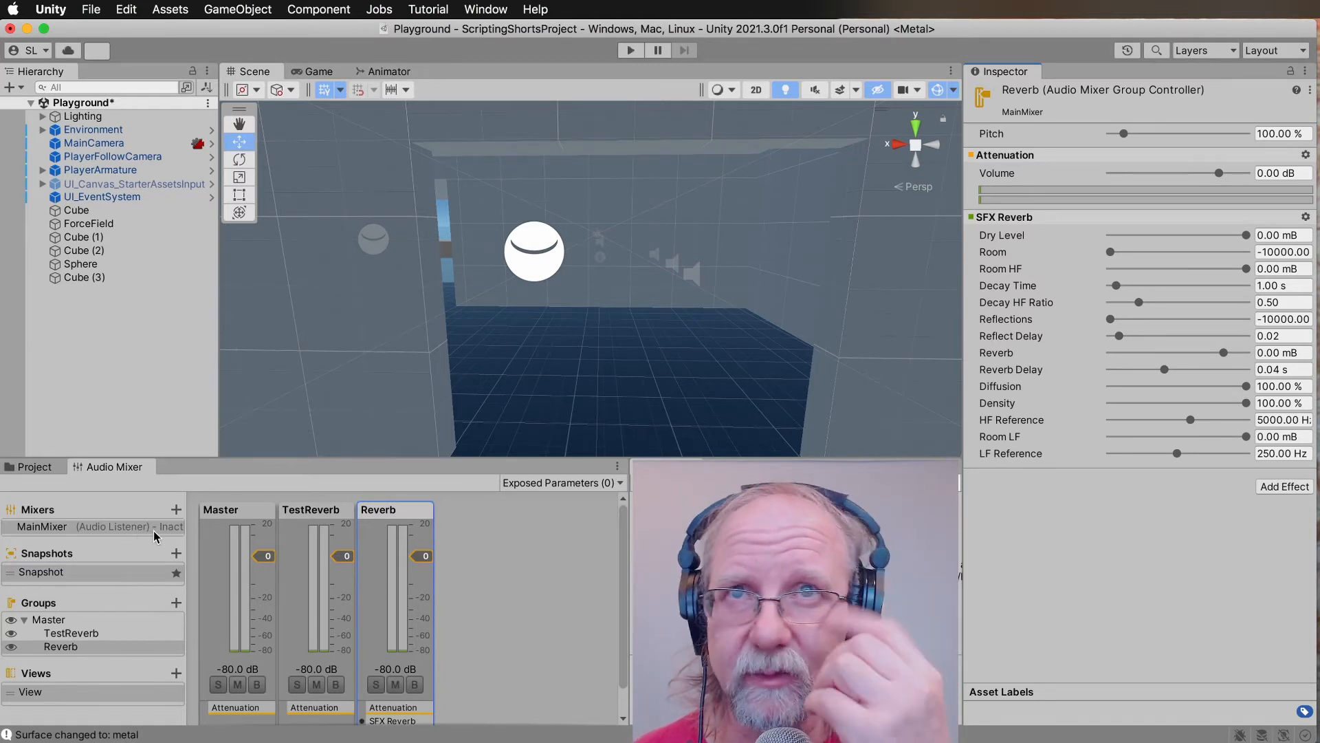
Add a Send effect to the TestReverb mixer group and check its available Receive targets.
click(308, 521)
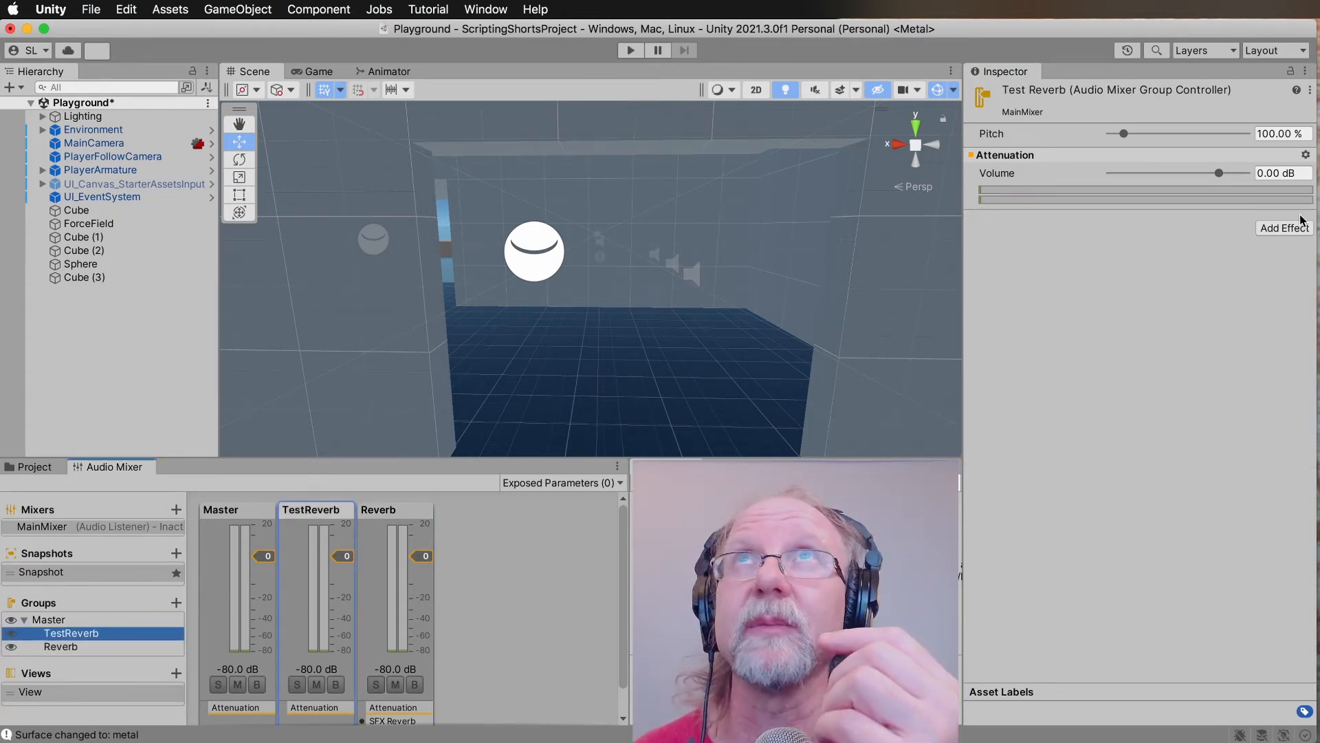
click(1283, 230)
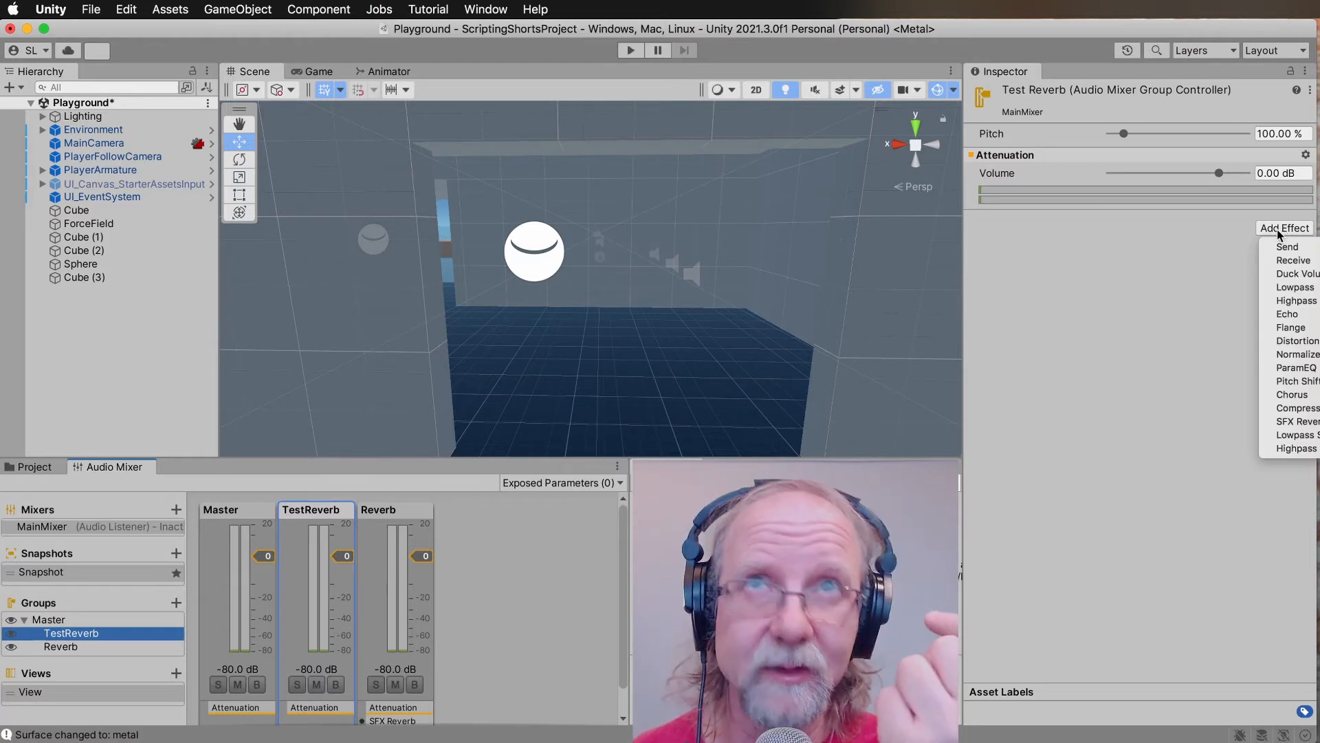
click(1283, 247)
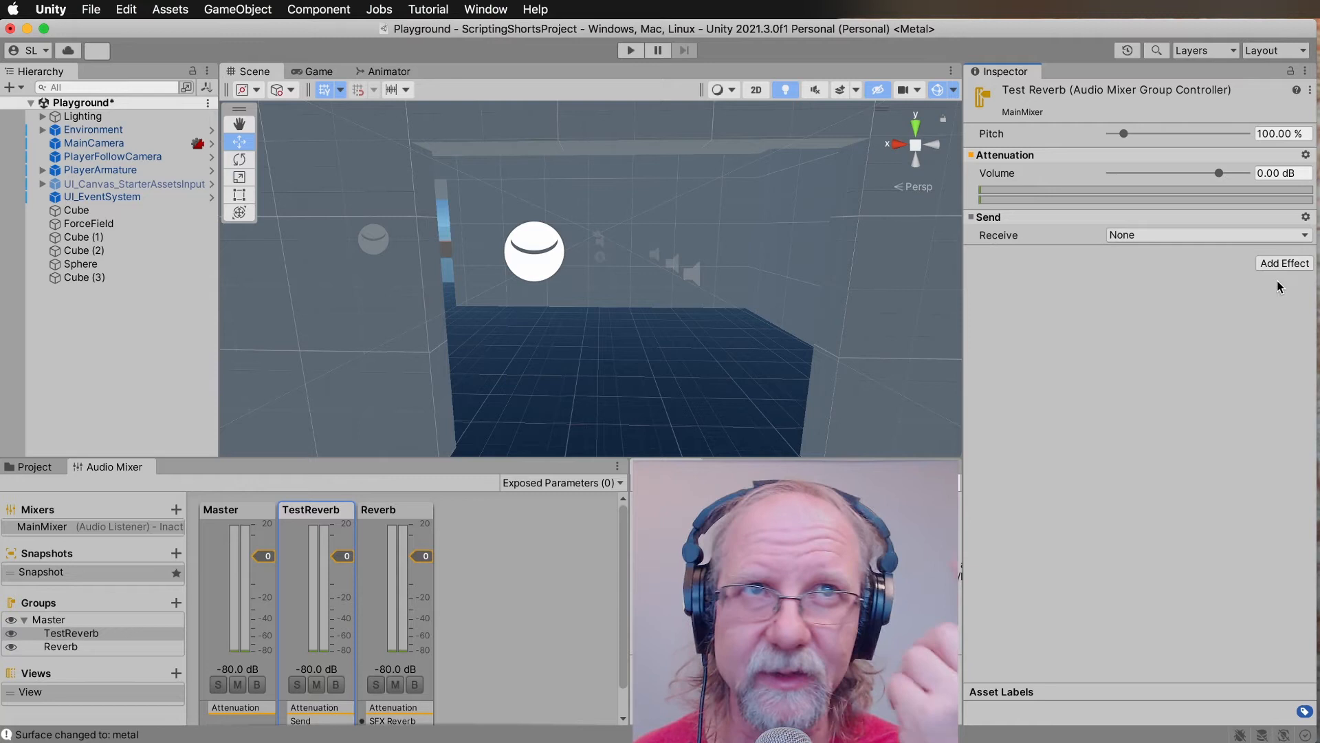
click(1151, 238)
click(1151, 235)
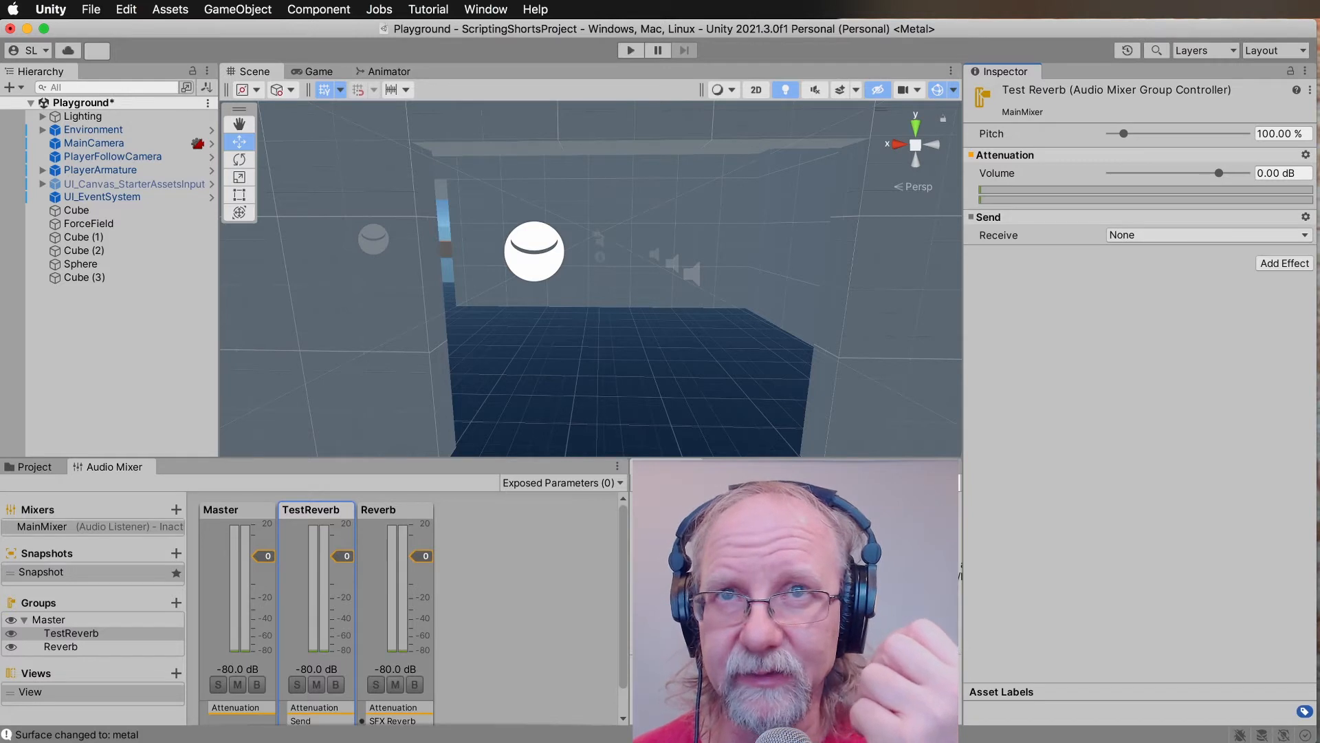
key(super+Tab)
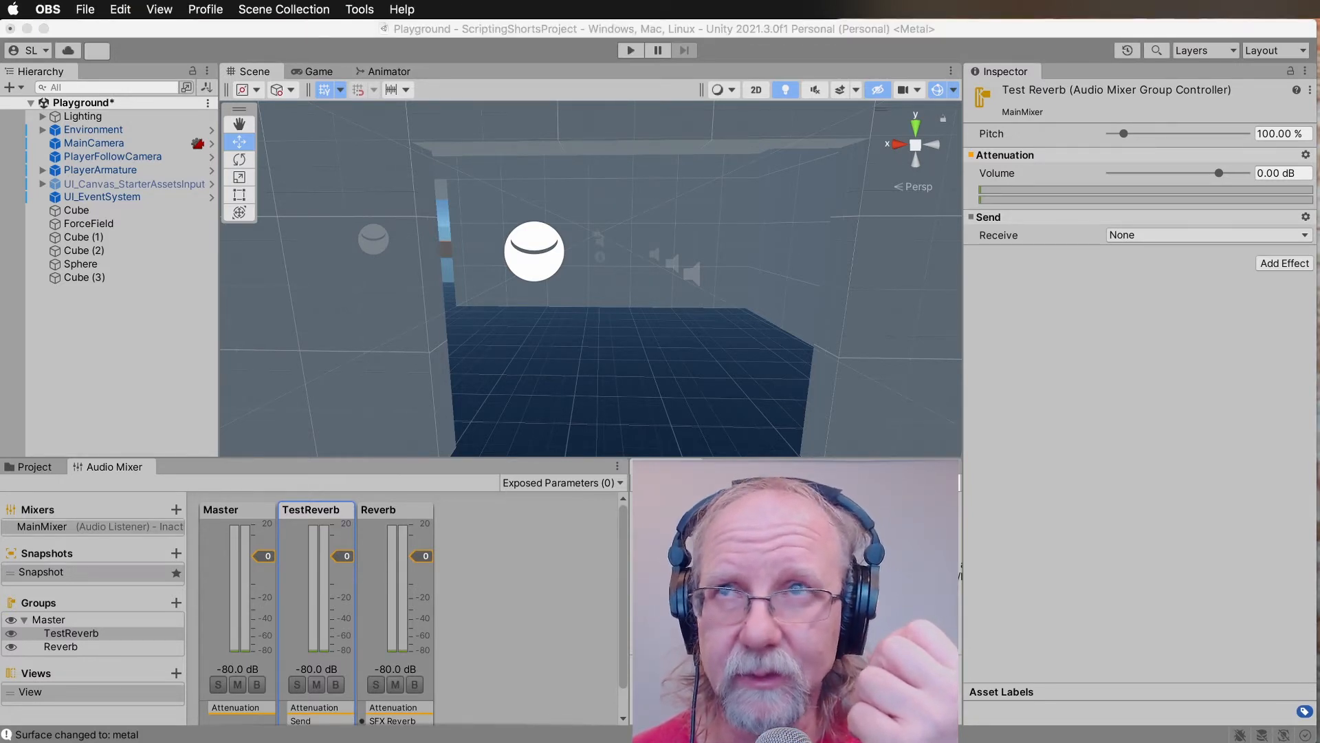
Add a Receive effect to the Reverb group and place it above the SFX Reverb effect.
click(389, 592)
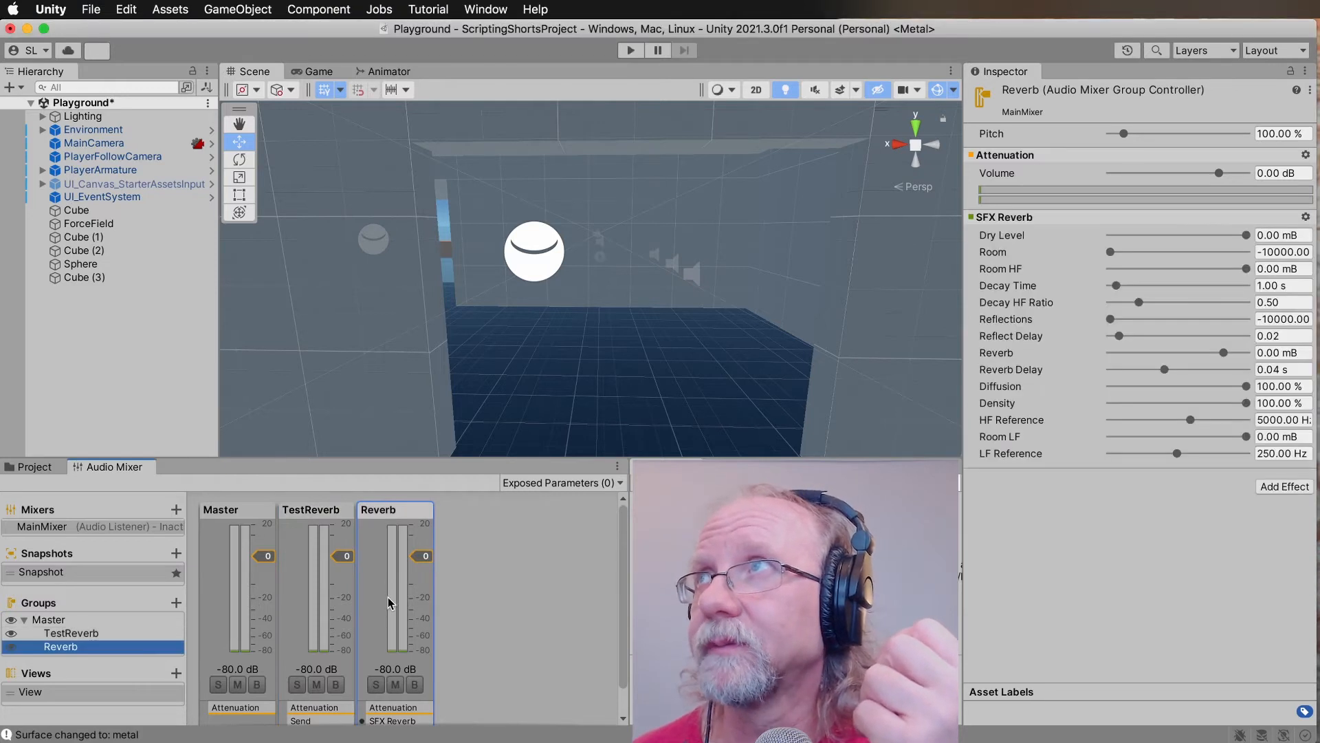
click(1282, 487)
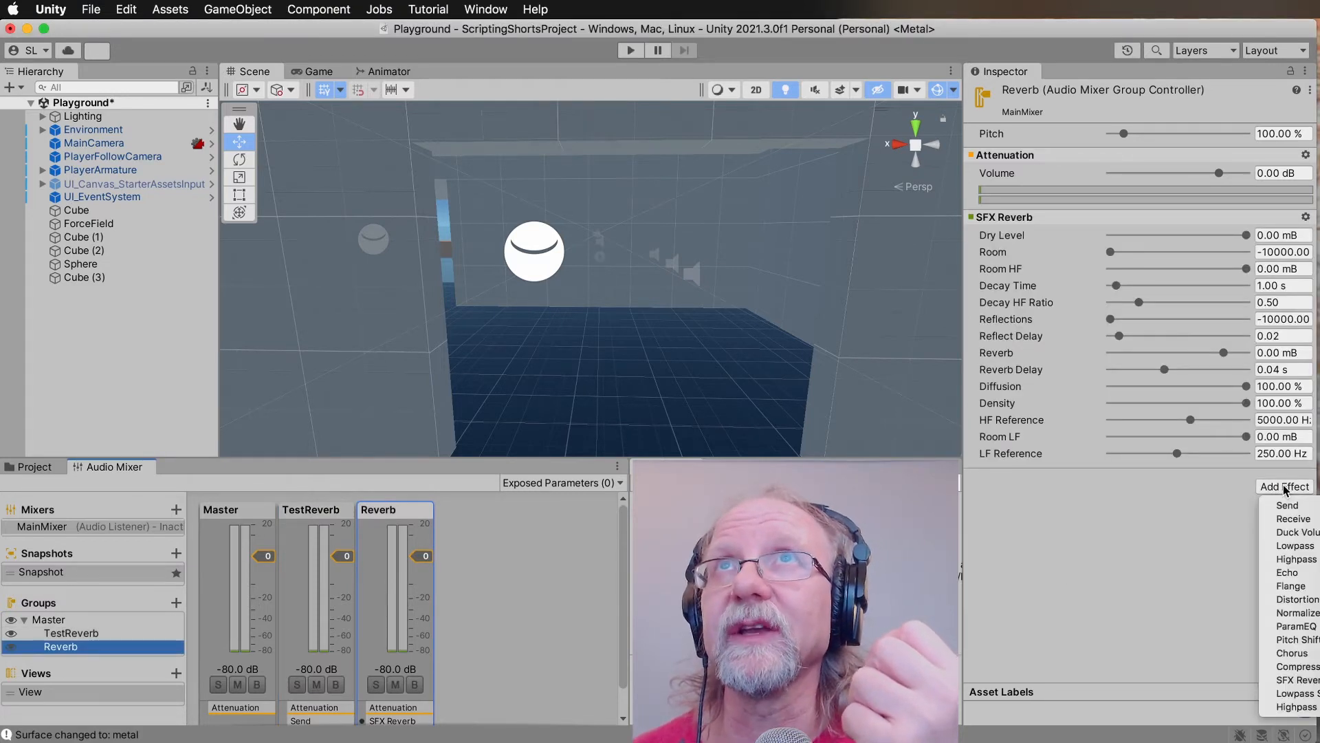
click(1284, 521)
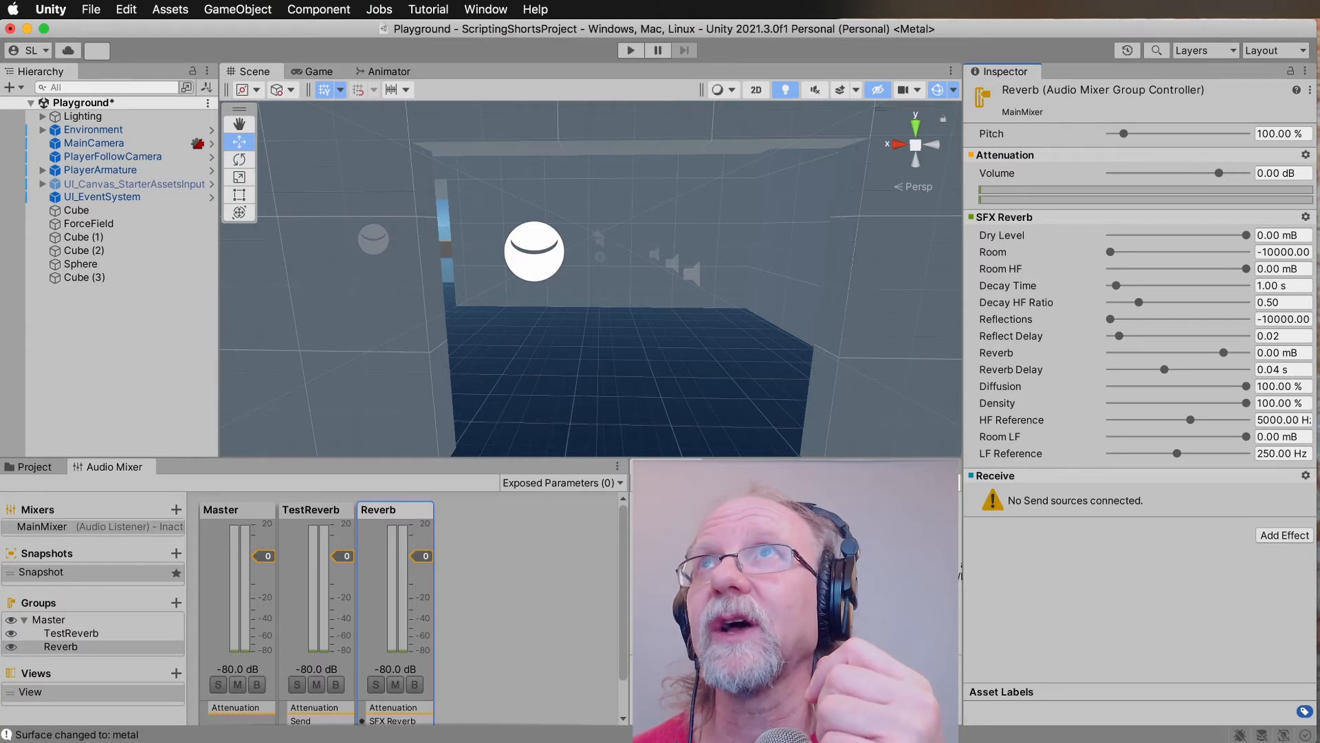
drag(1005, 475, 986, 210)
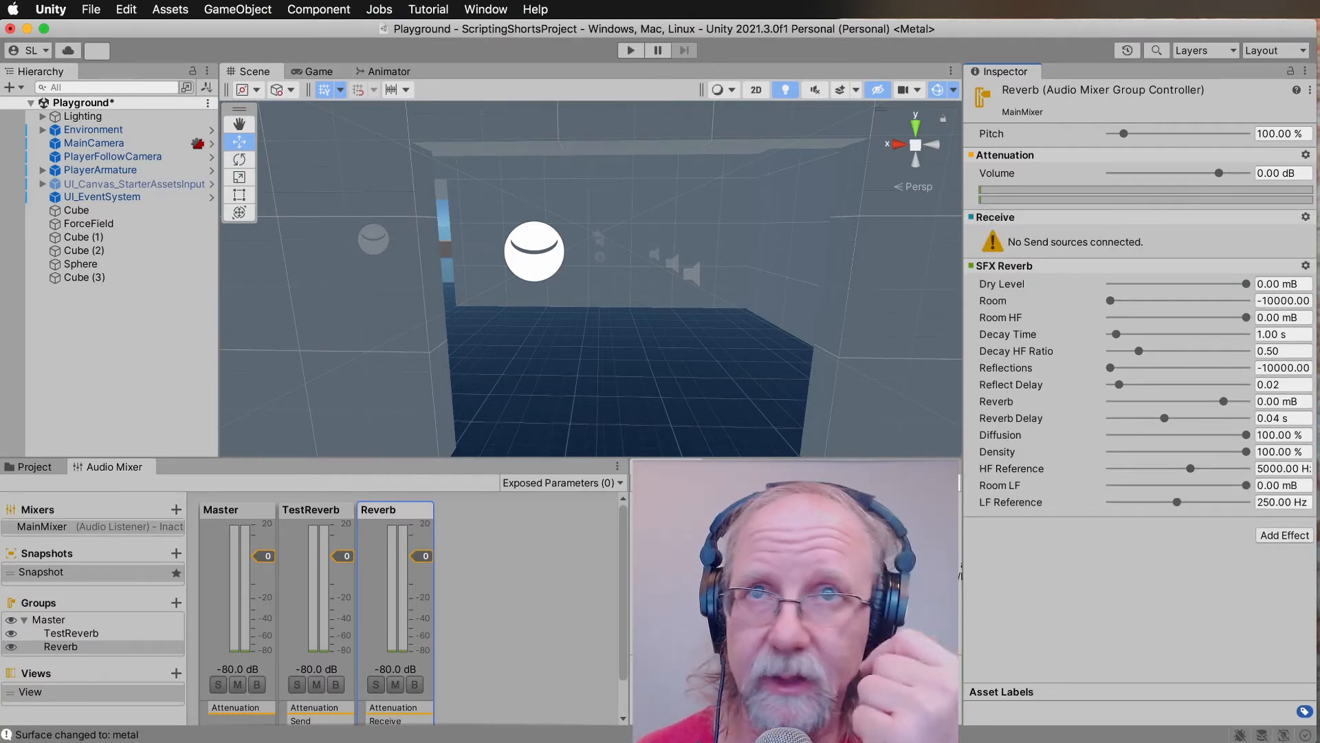
Route the TestReverb group's Send to Reverb\Receive with a send level of -80.00 dB.
click(306, 514)
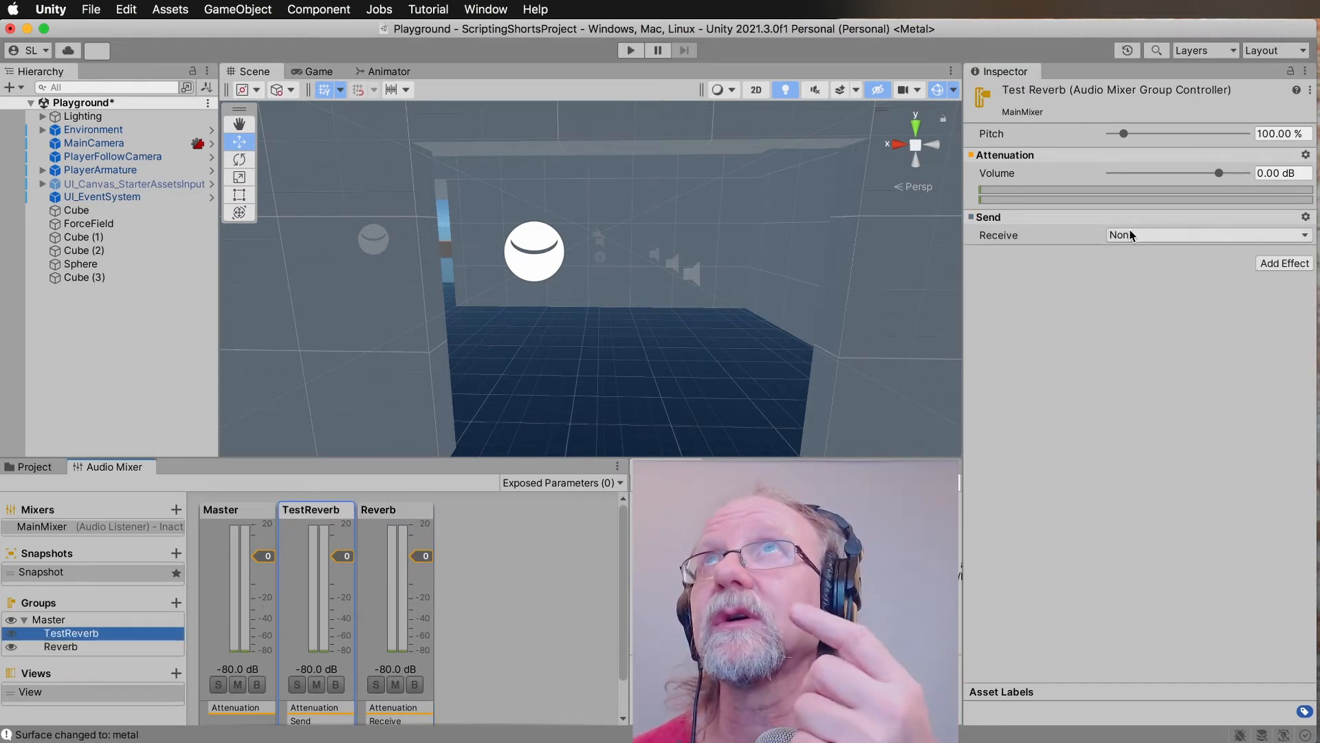
click(1151, 234)
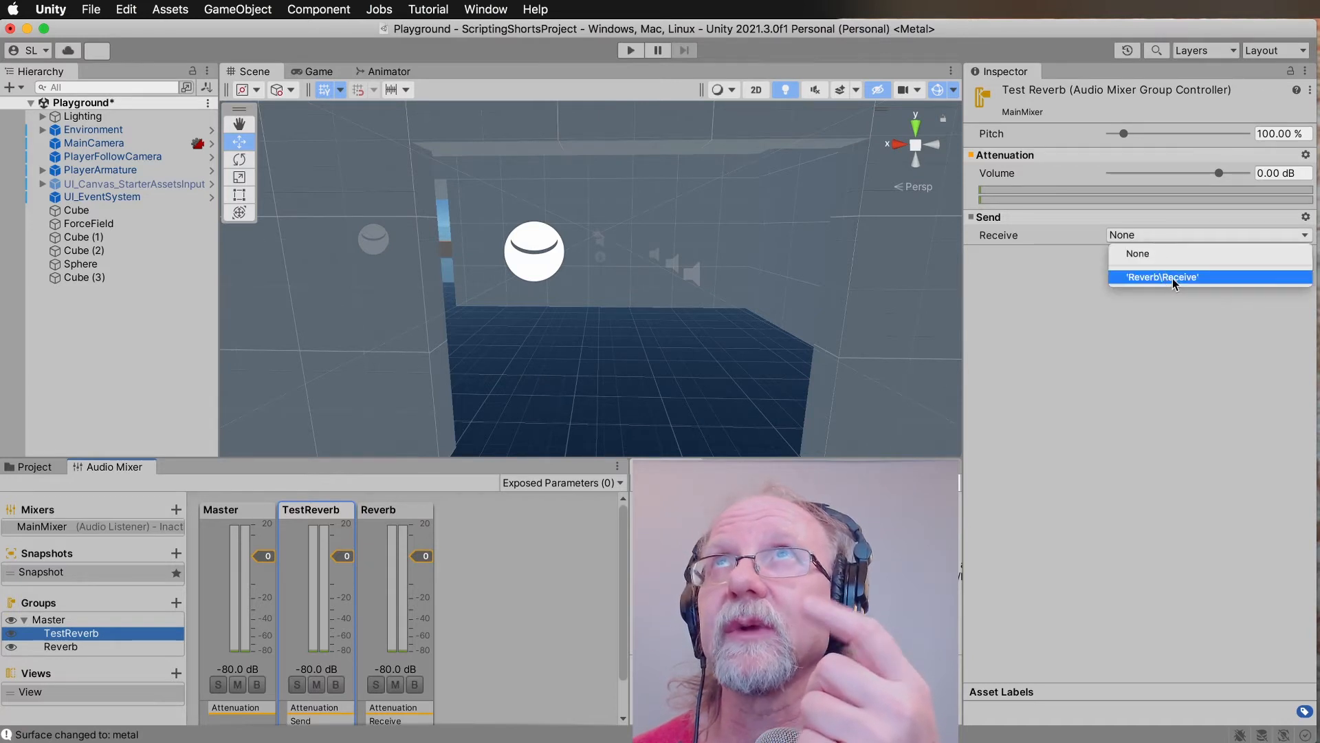
click(1154, 278)
drag(1112, 256, 980, 262)
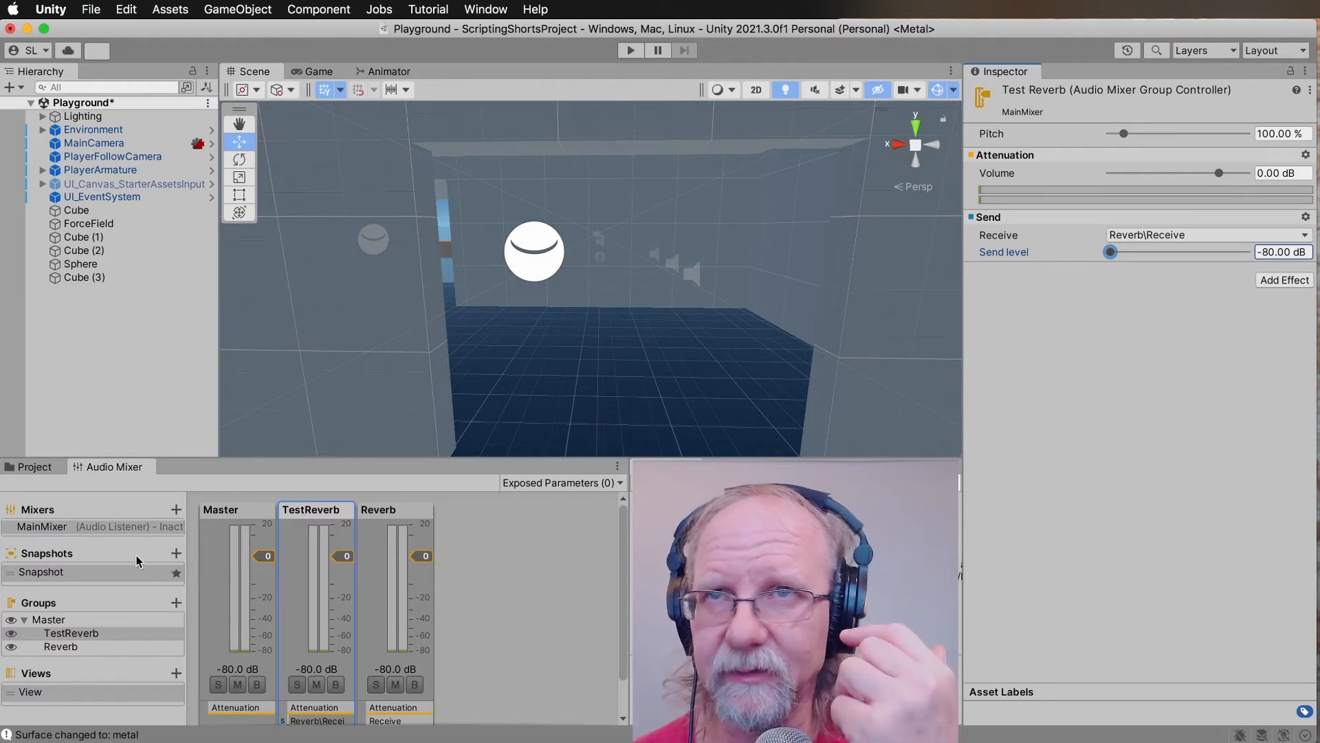
Add a mixer snapshot copied from the existing Snapshot and name it InRoom.
click(62, 554)
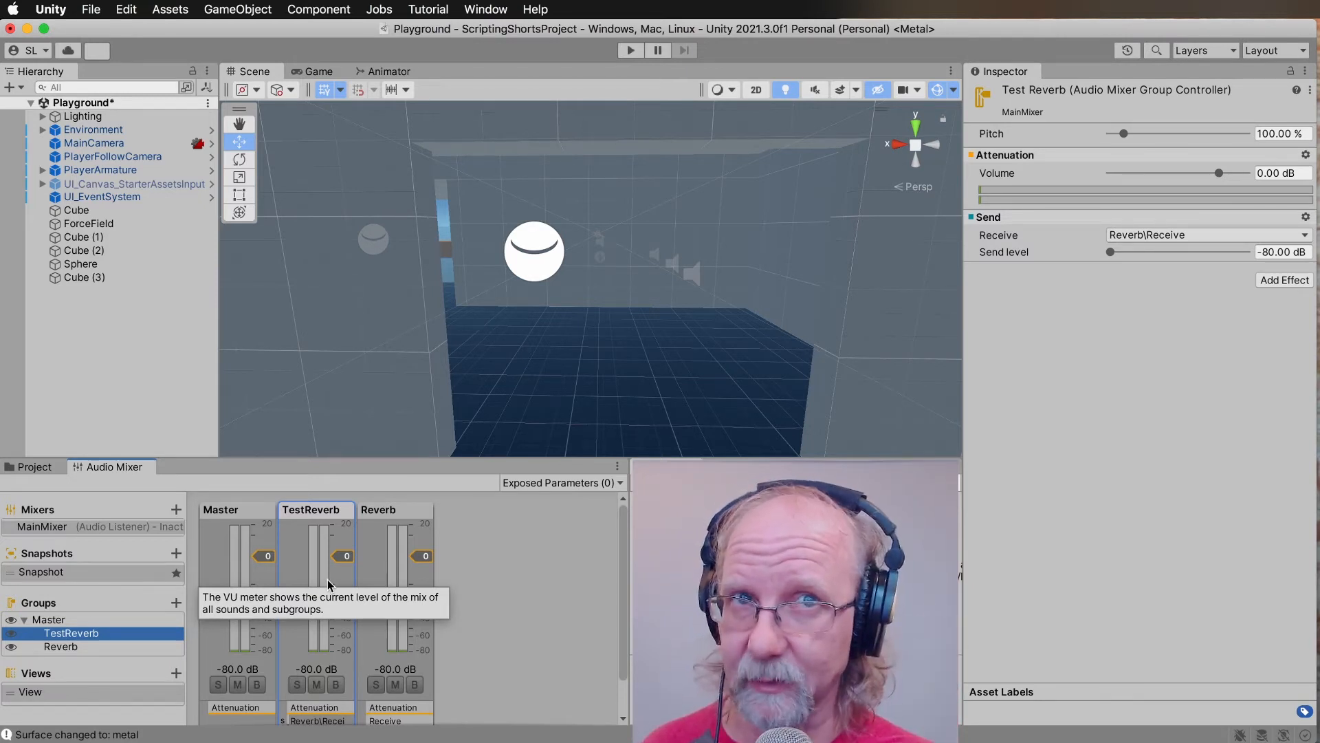
click(142, 575)
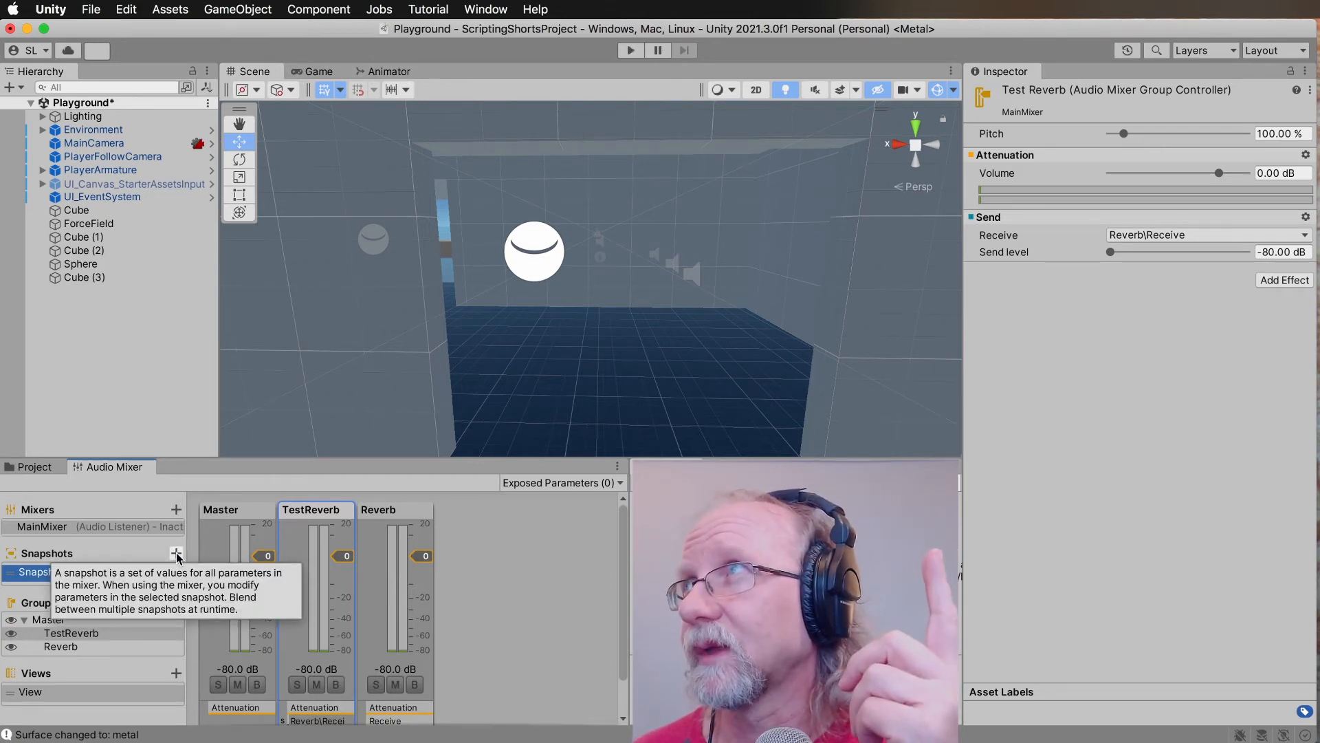
click(176, 554)
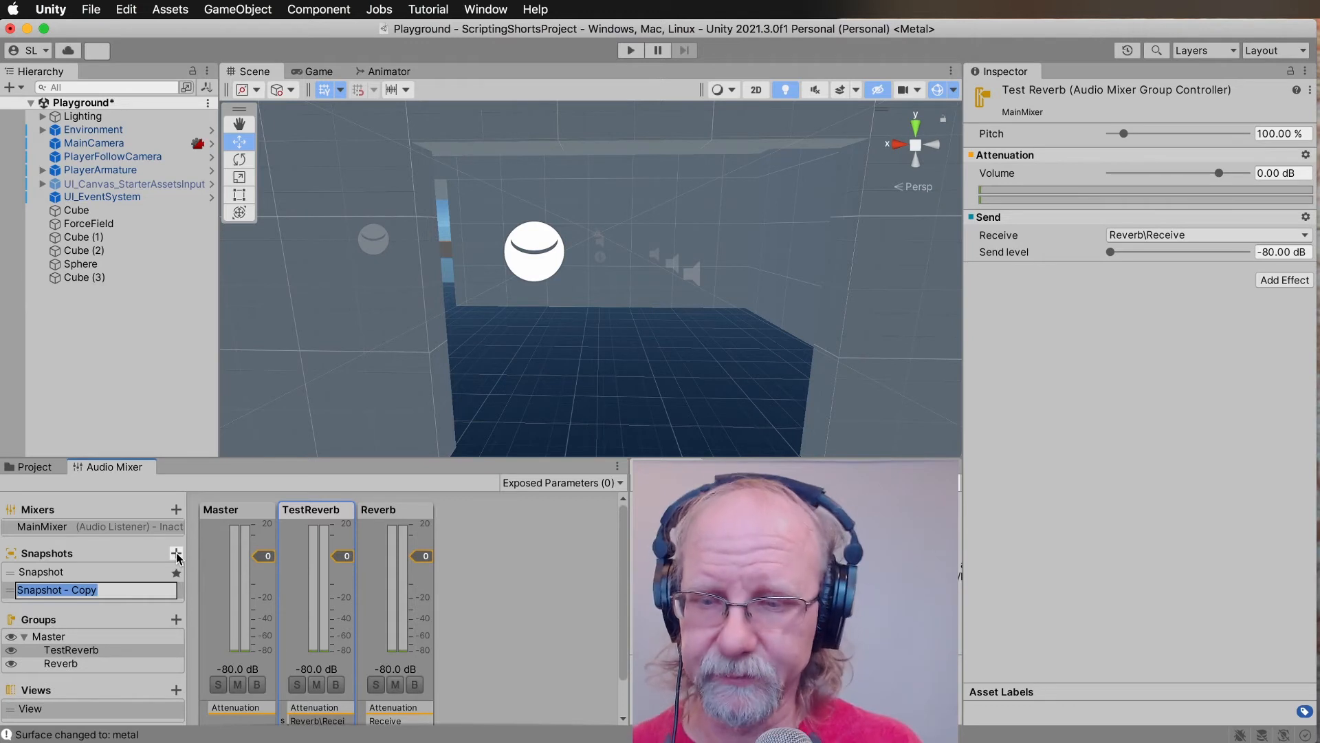
text(Inr)
text(Room)
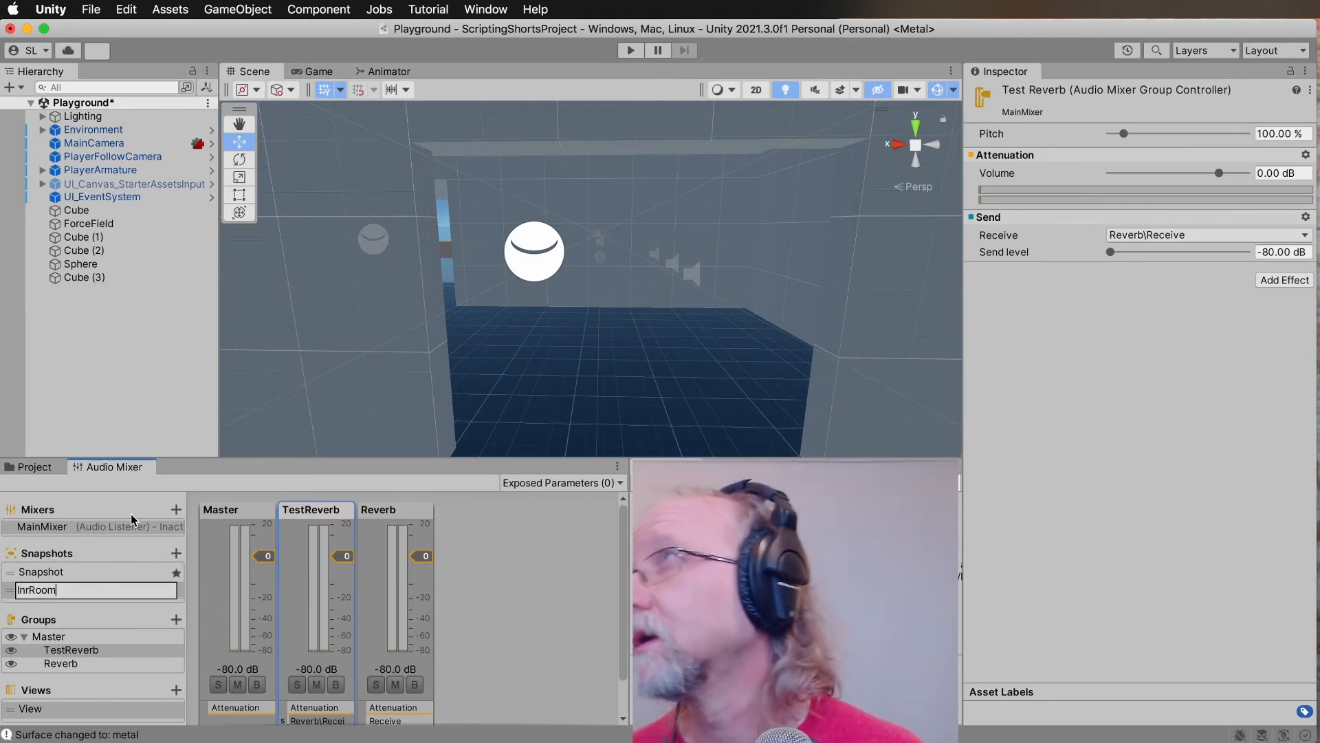
key(Return)
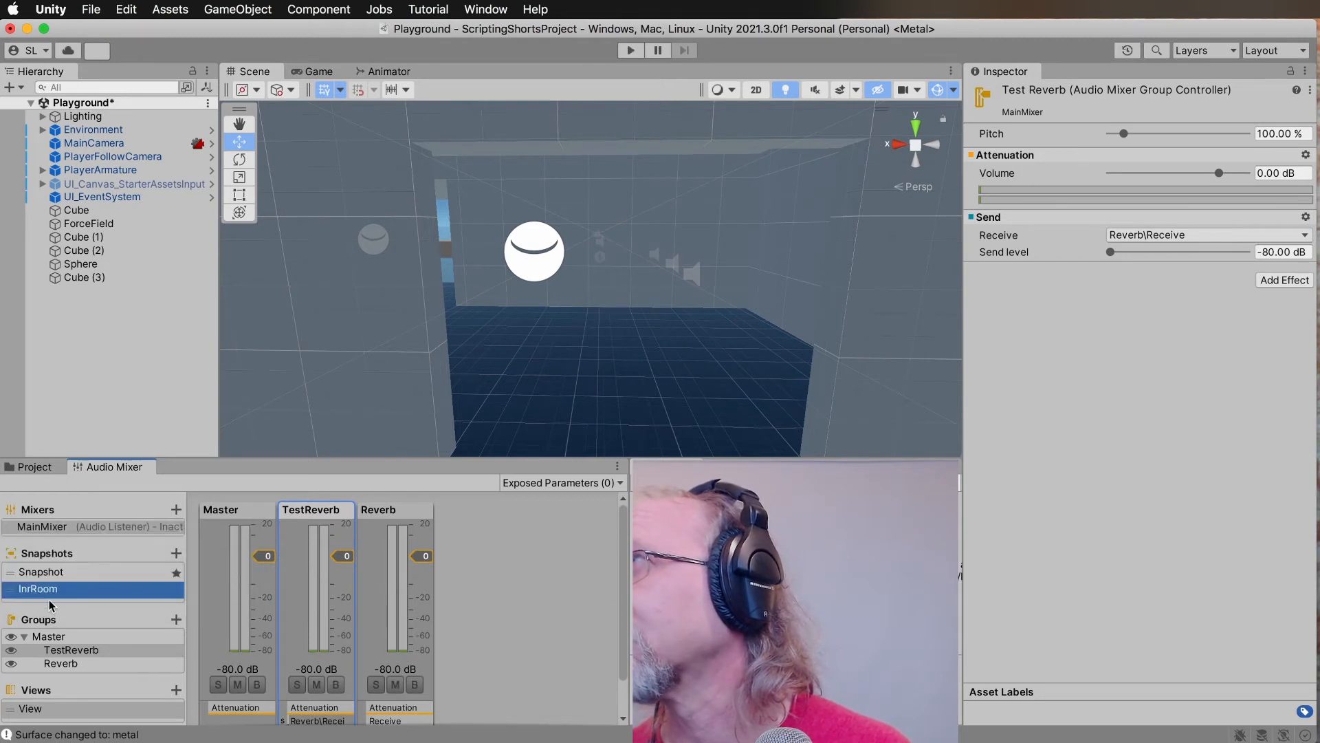
double_click(26, 590)
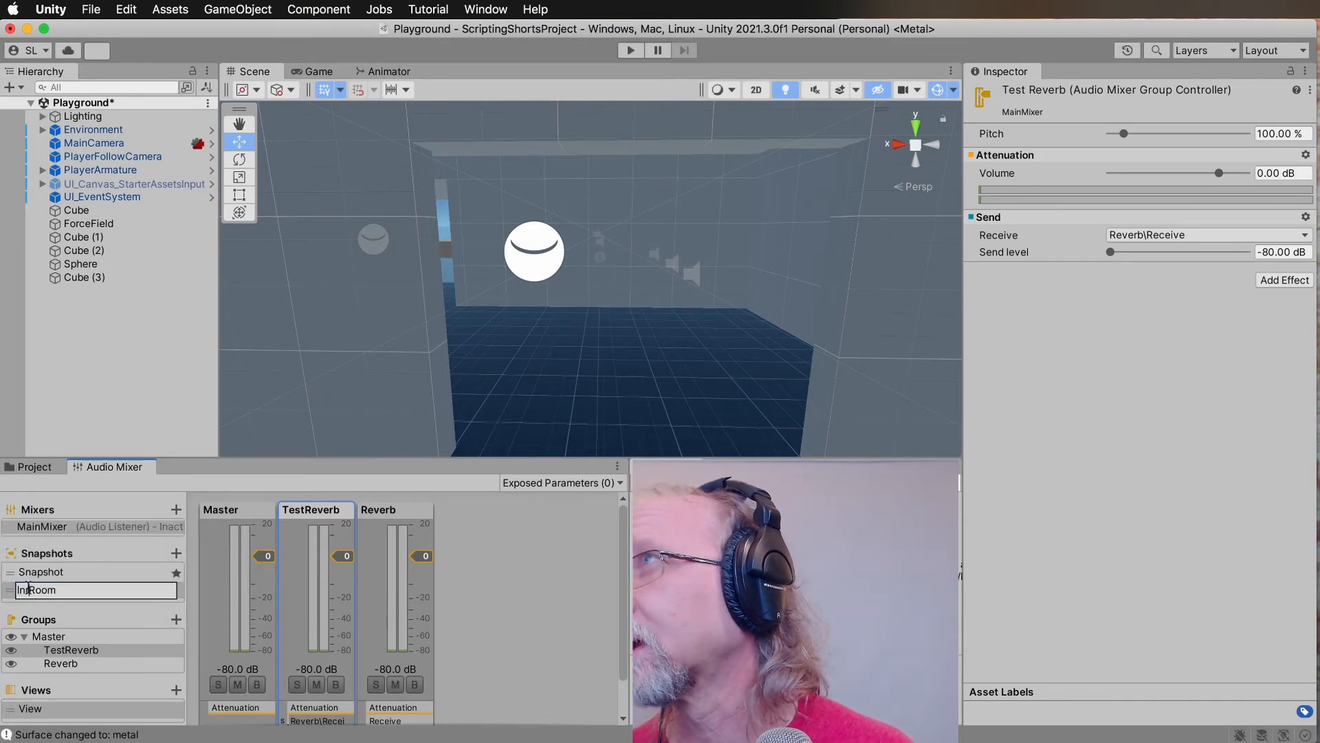
key(BackSpace)
key(Return)
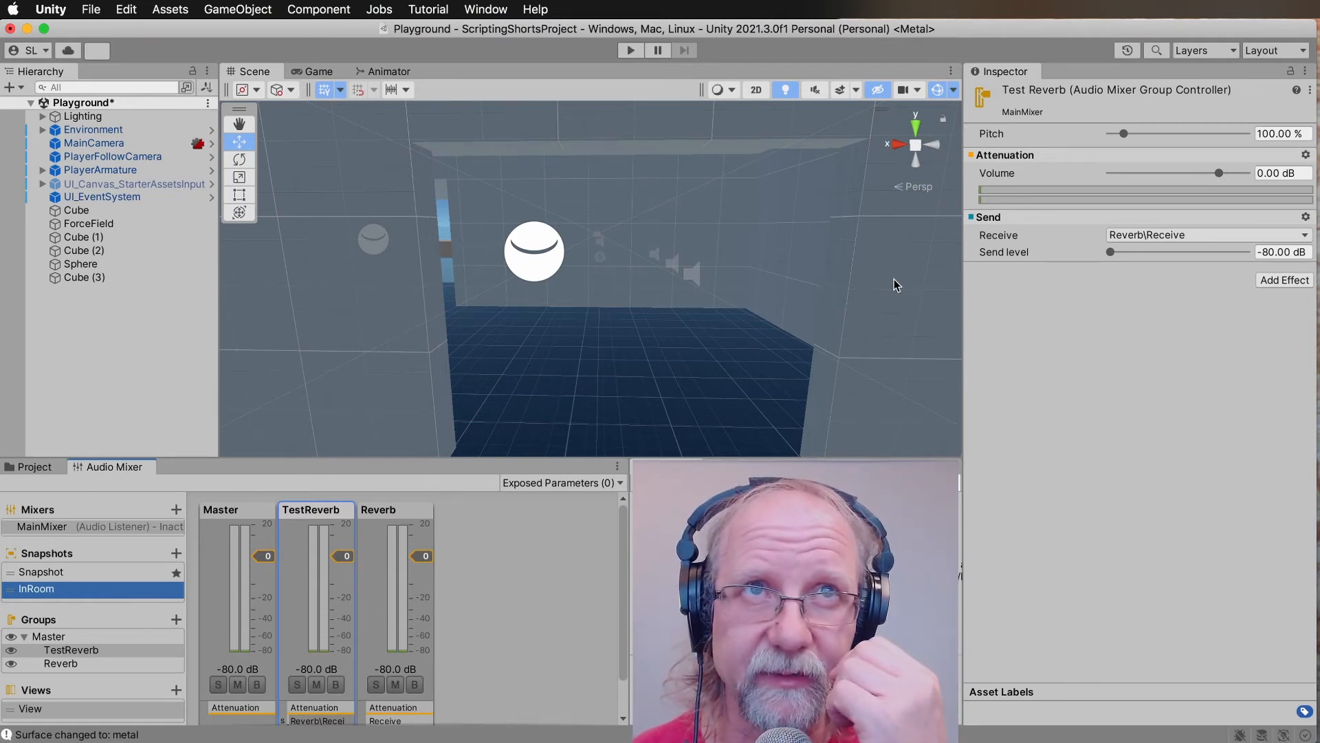
Raise the TestReverb group's send level to -15.80 dB for the InRoom snapshot.
drag(1113, 252, 1214, 254)
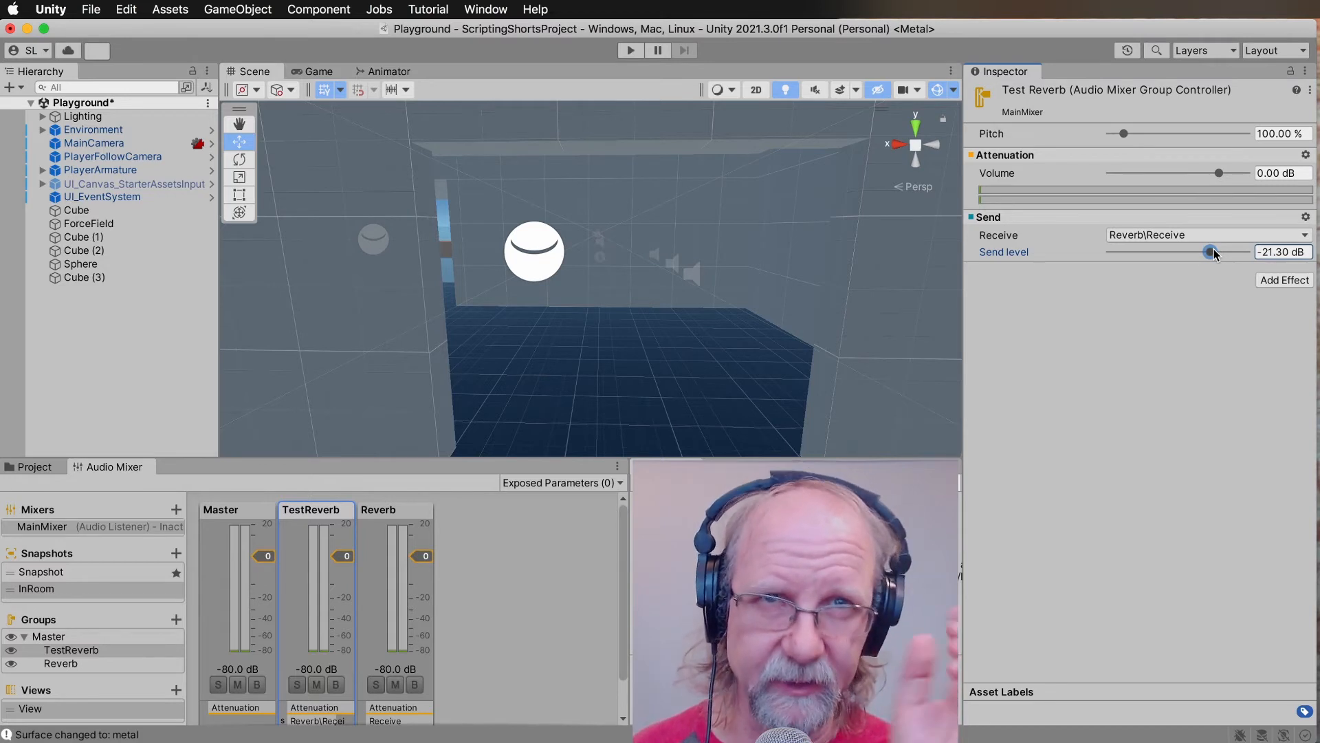
drag(1214, 255, 1221, 253)
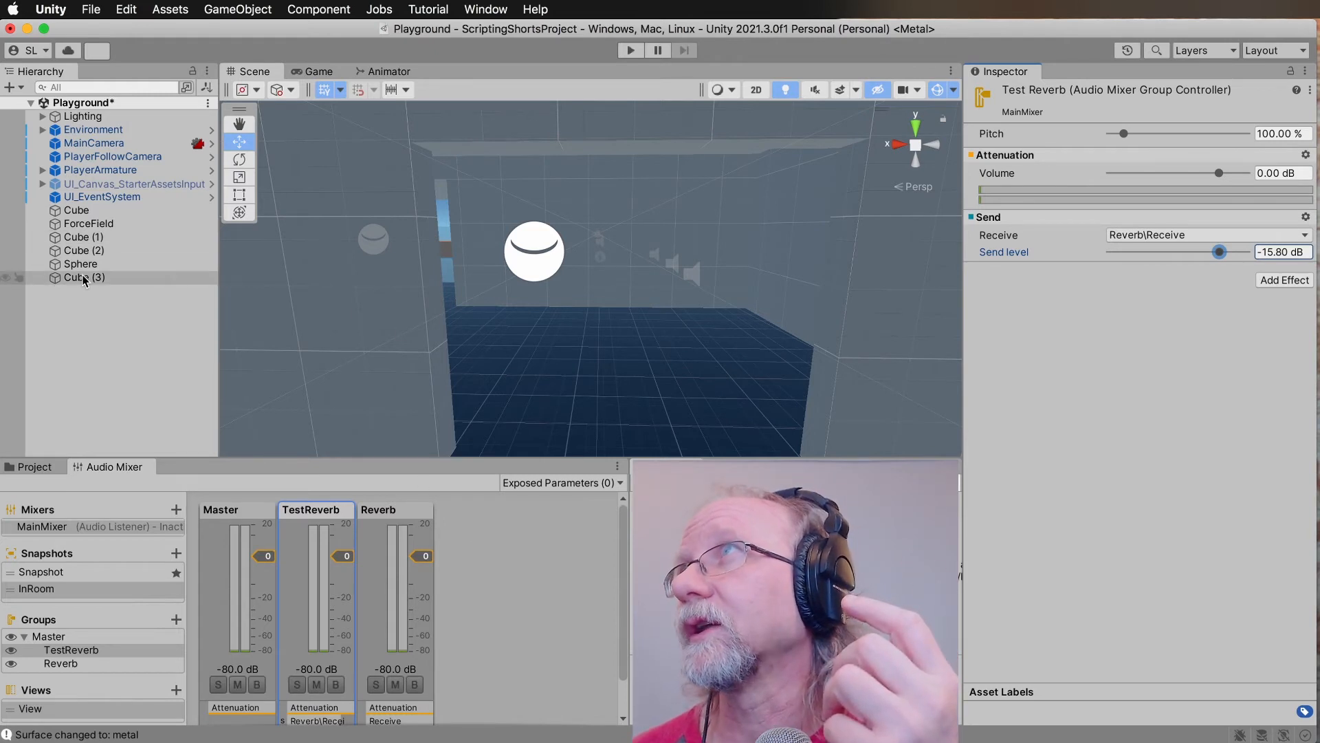
Frame the Cube (3) trigger volume in the scene and rename it ReverbRoom.
click(113, 279)
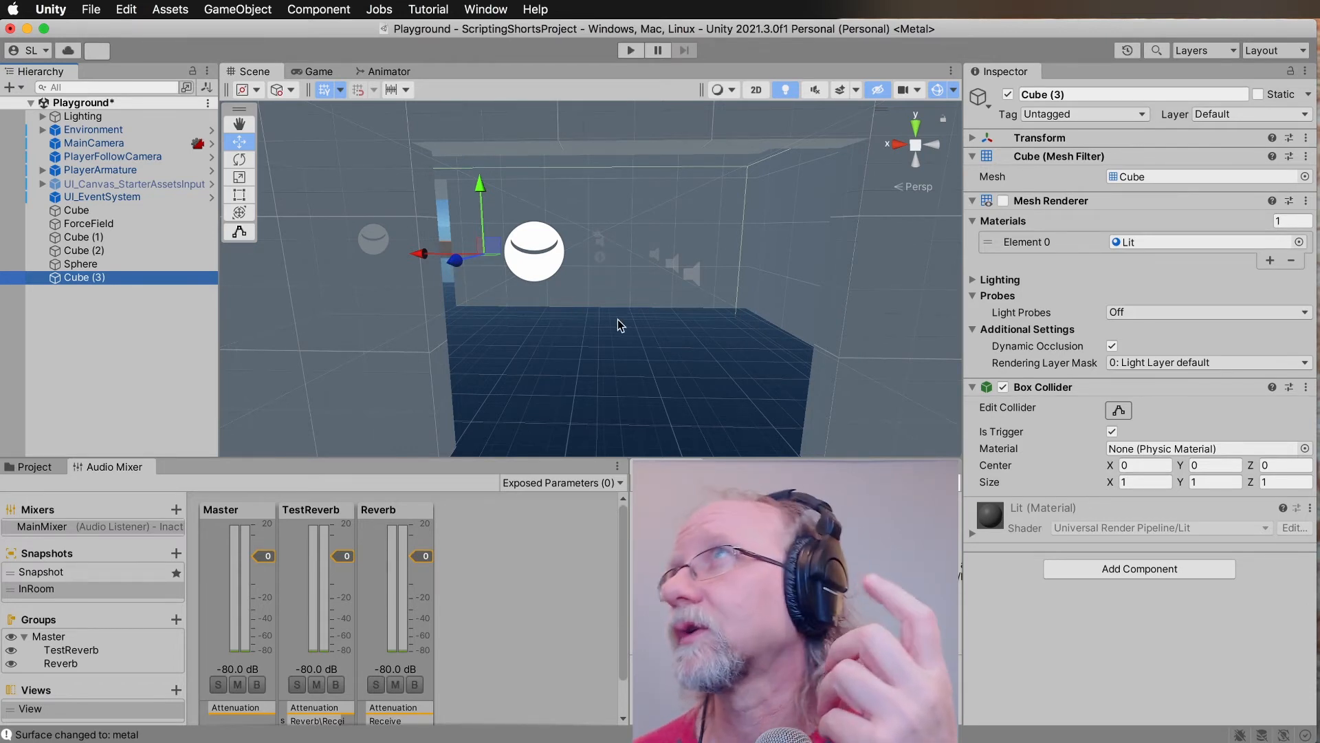
double_click(80, 279)
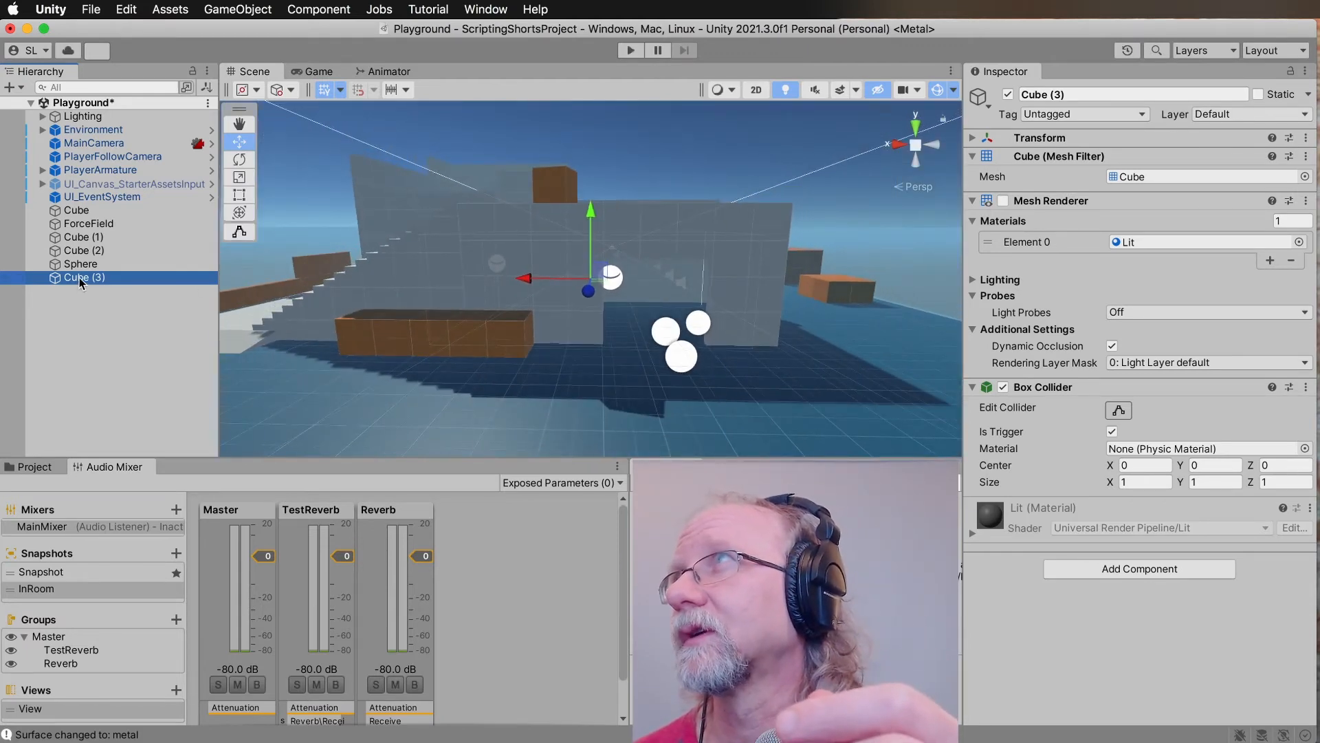
click(80, 278)
text(ReverbRoom)
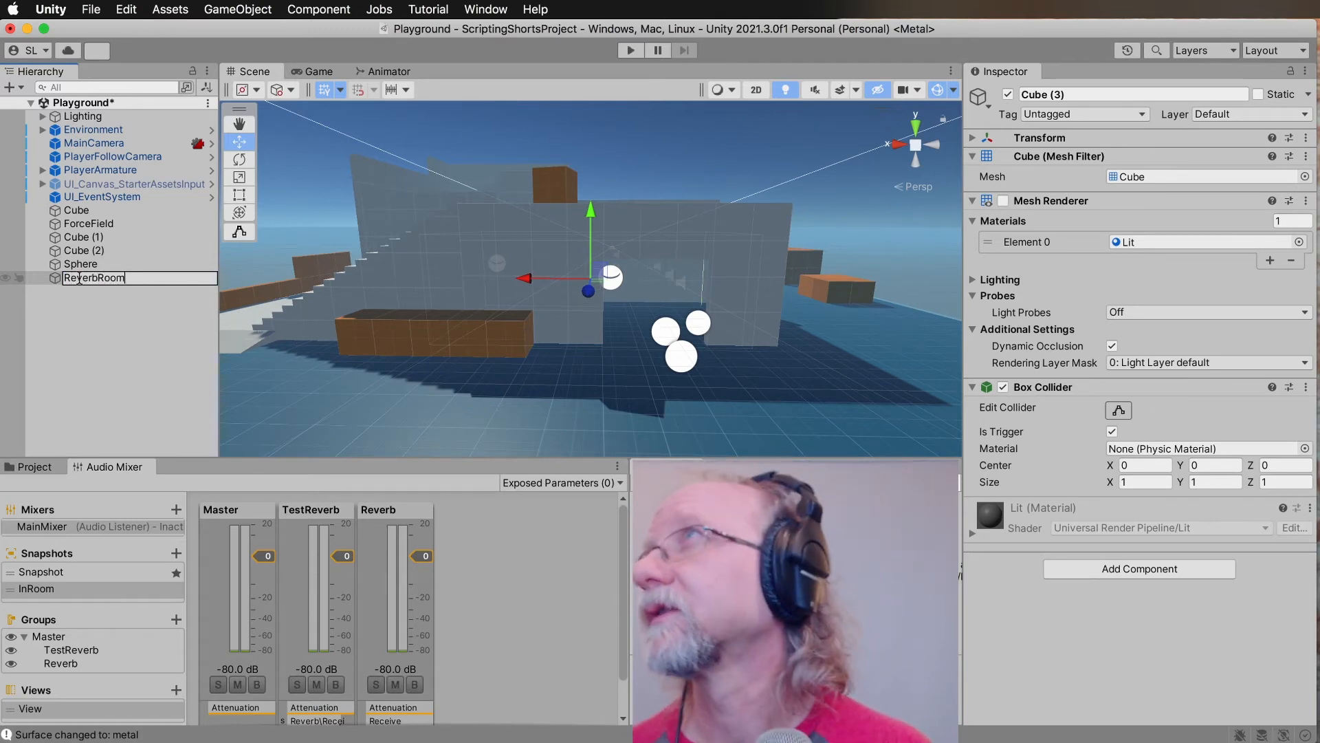
key(Return)
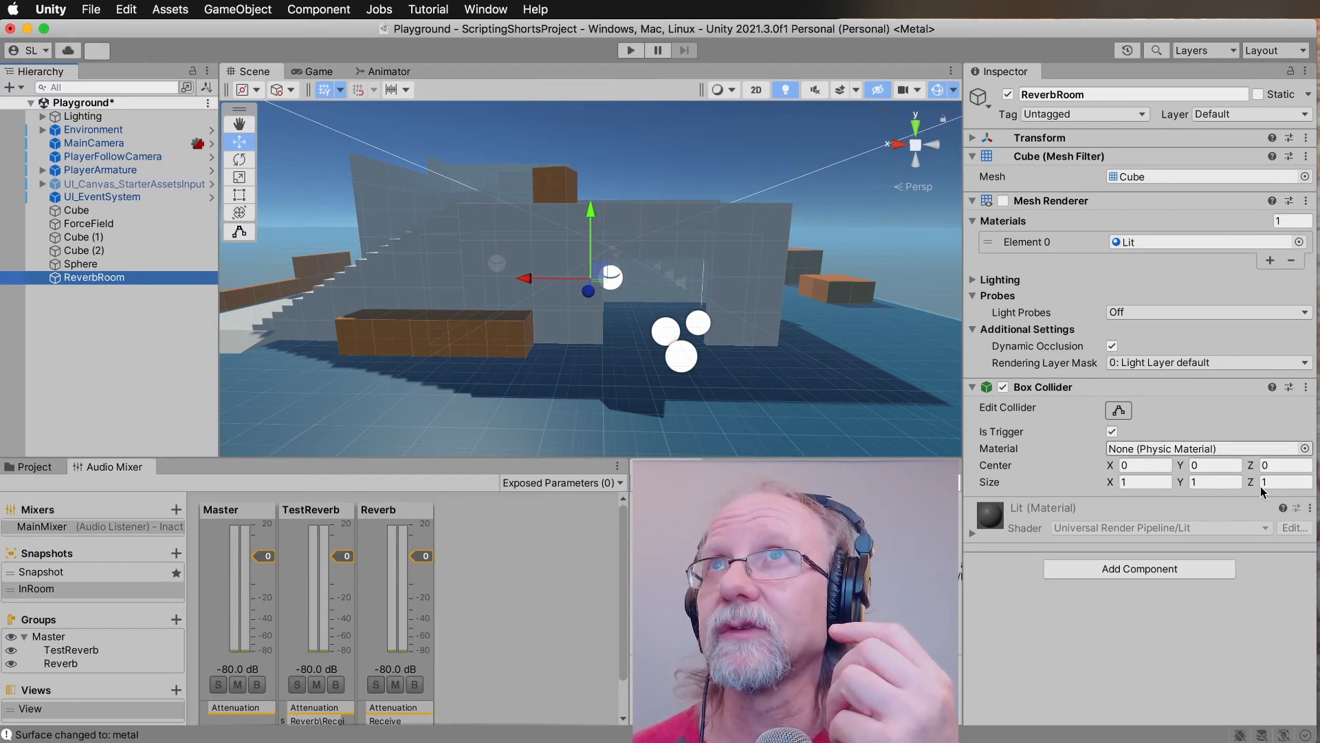
Create a new script component named ReverbTrigger on the ReverbRoom object.
click(1184, 570)
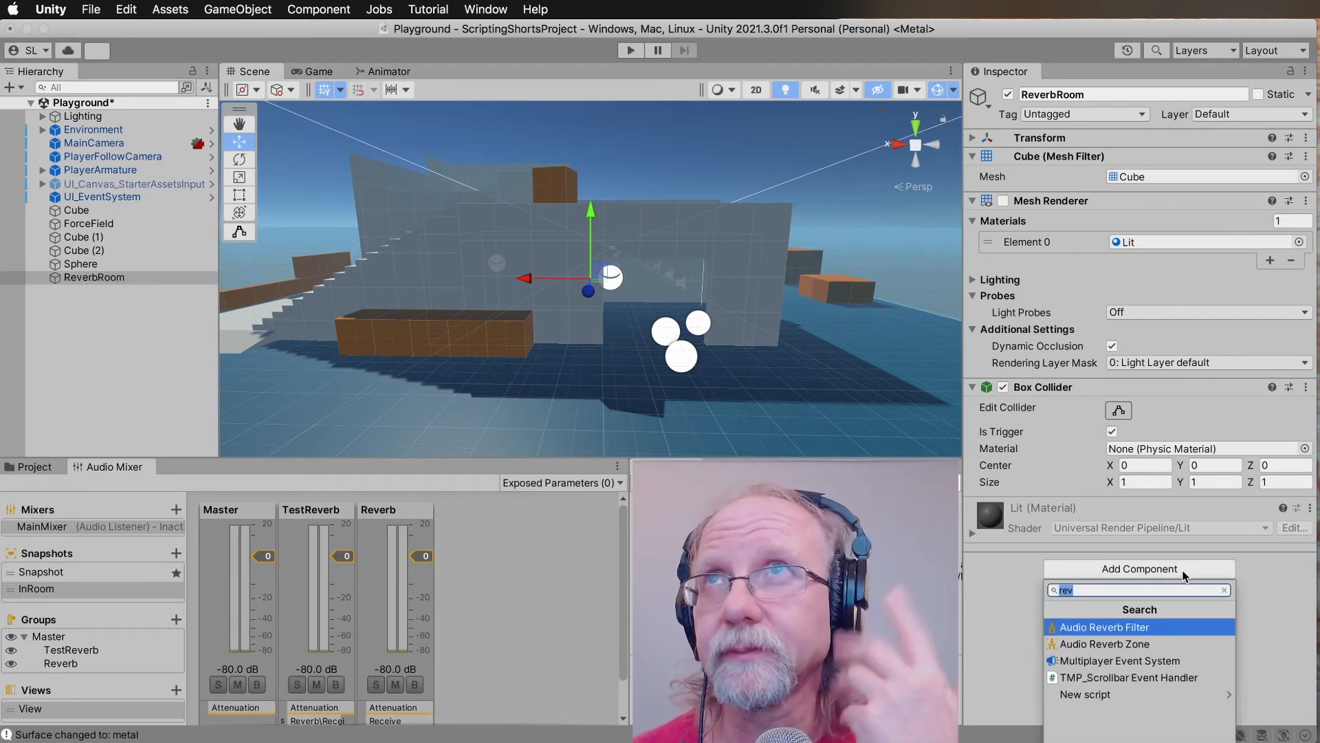
click(1110, 700)
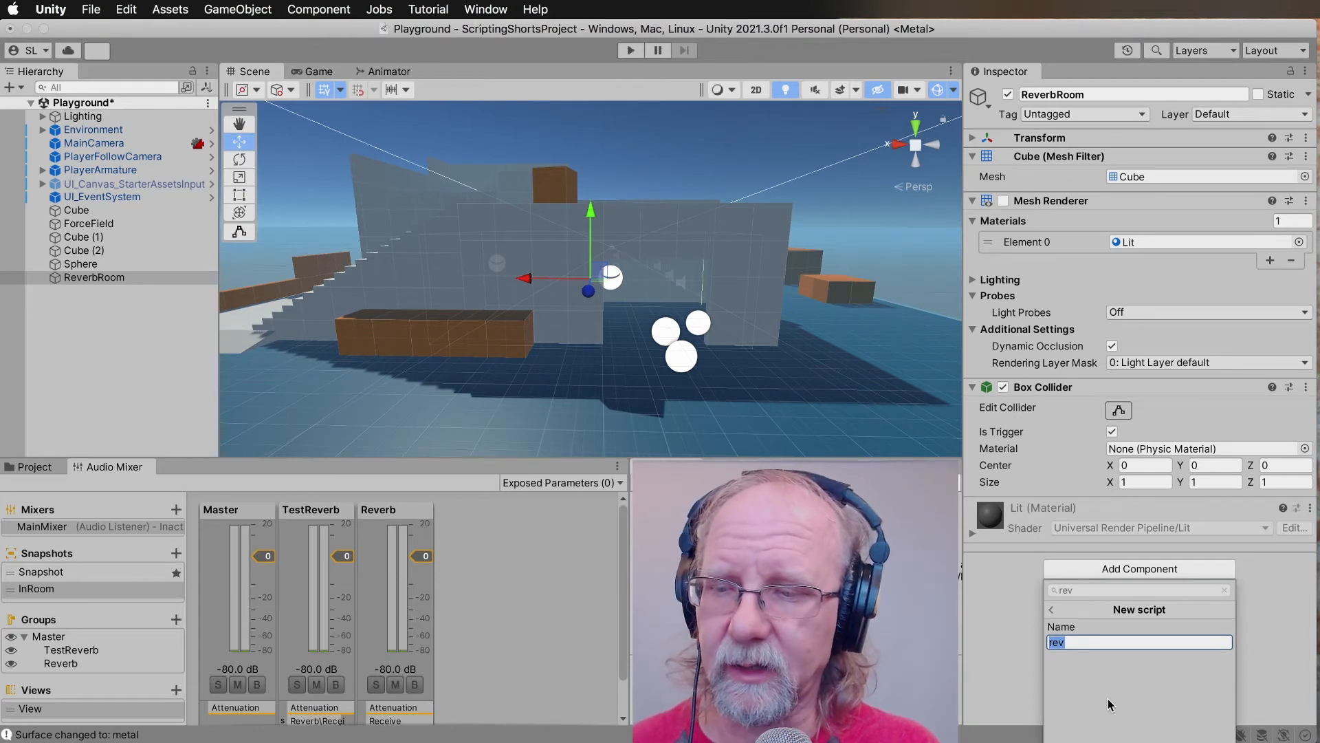
text(Rev)
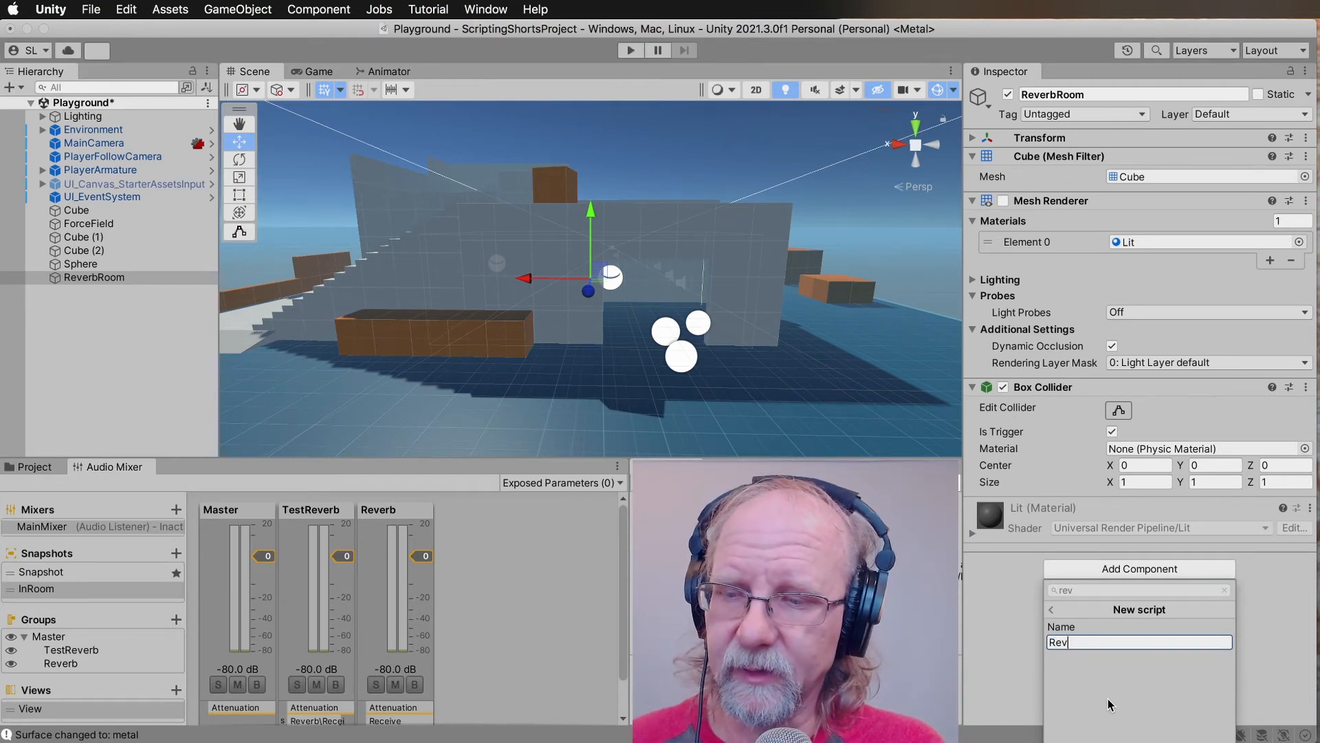
text(erbTrigger)
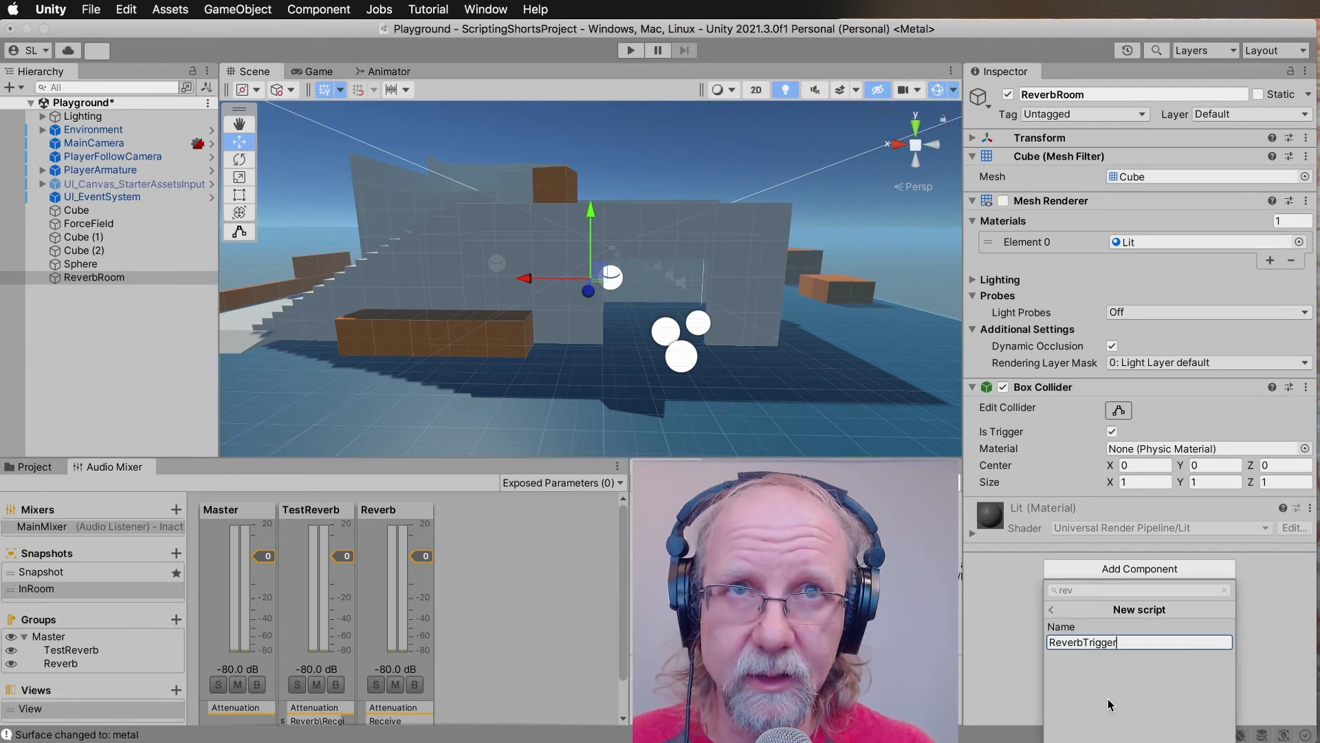
key(Return)
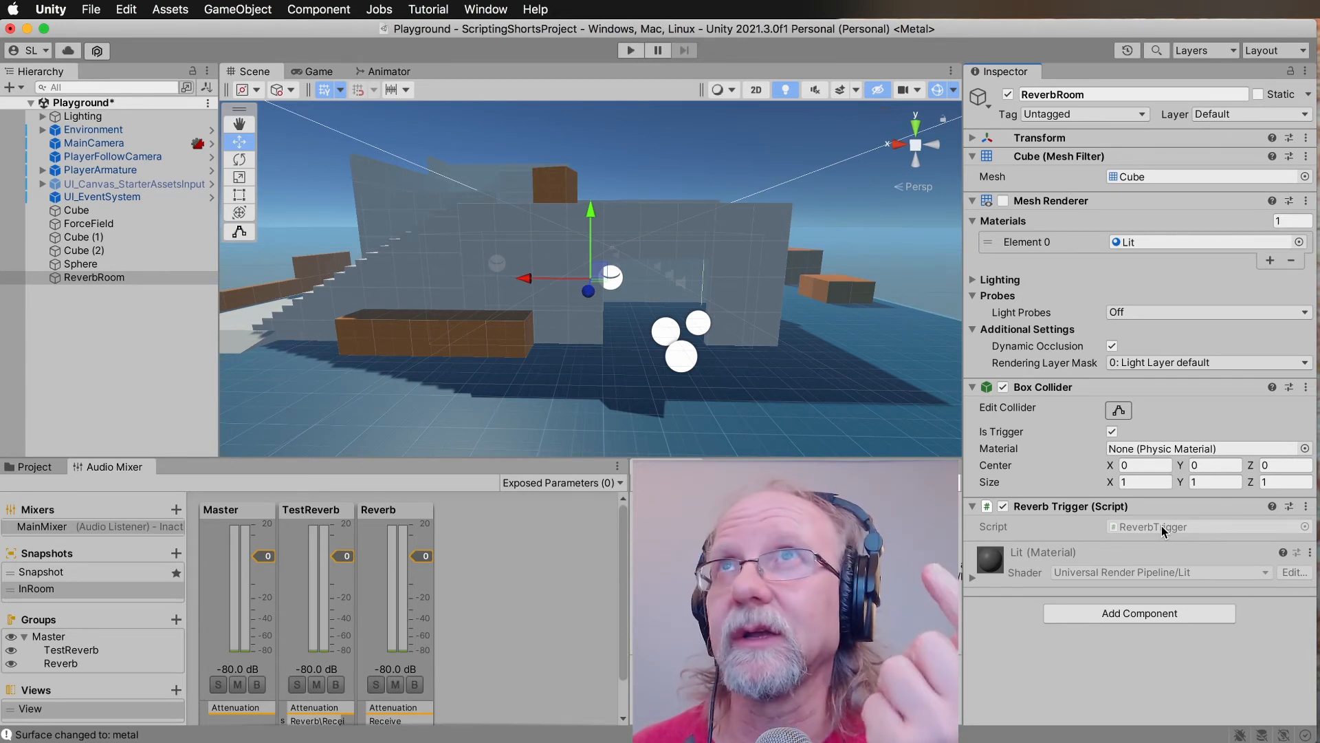
Open the ReverbTrigger script in Visual Studio Code and delete the default Start and Update methods with their comments.
double_click(1161, 525)
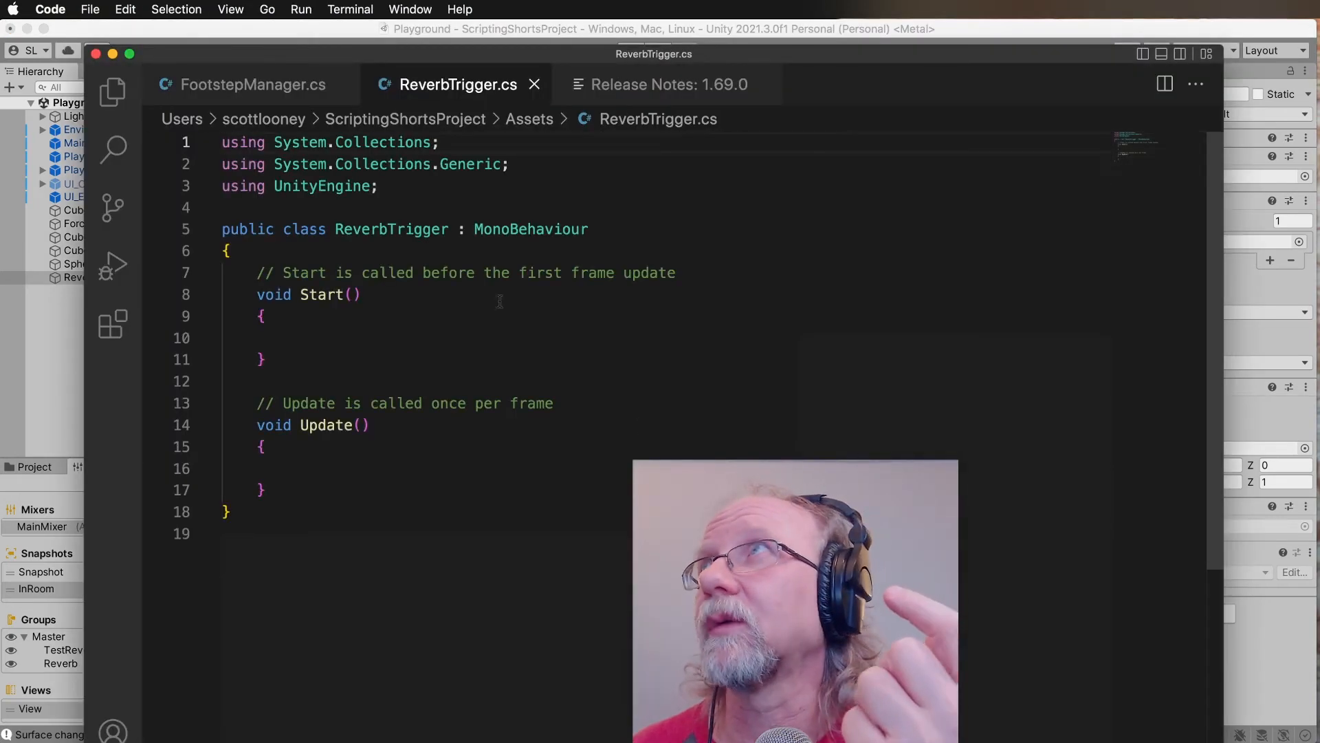
click(280, 489)
drag(280, 489, 208, 272)
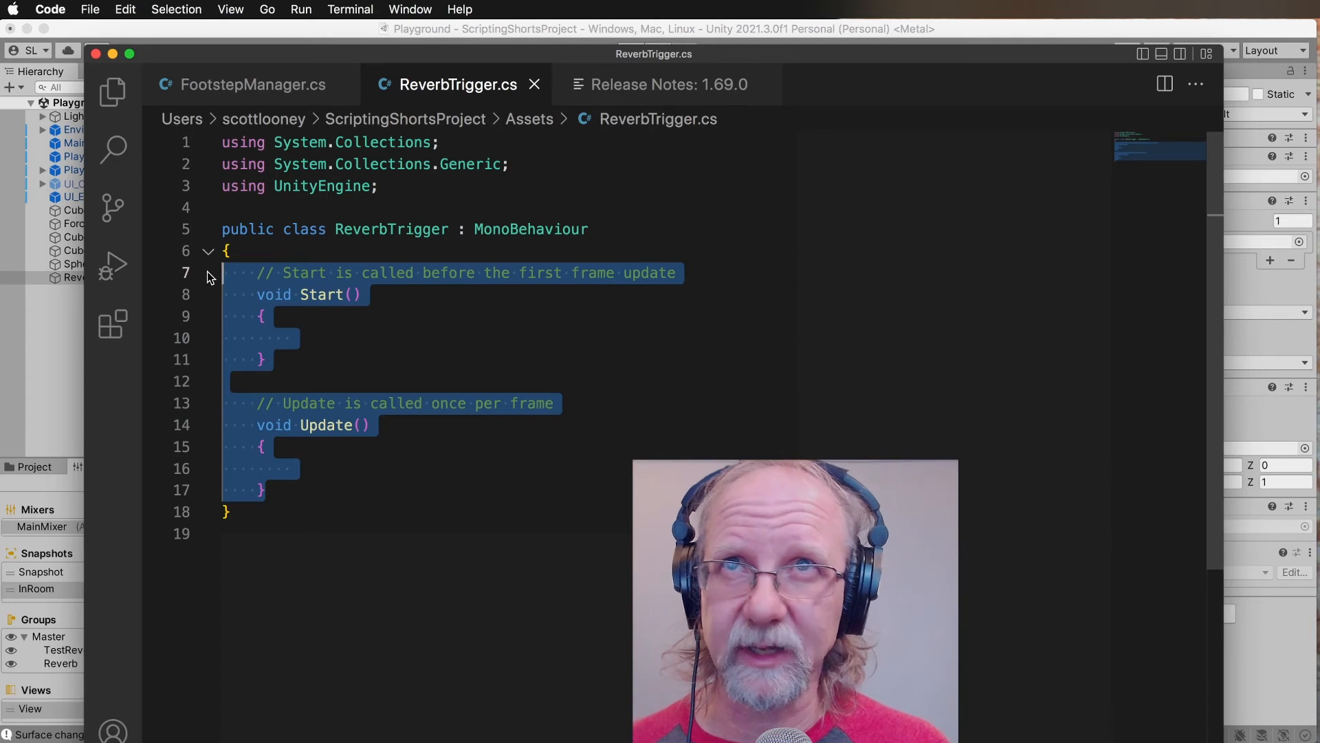
key(BackSpace)
Add the directive "using UnityEngine.Audio;" below the UnityEngine import.
click(380, 187)
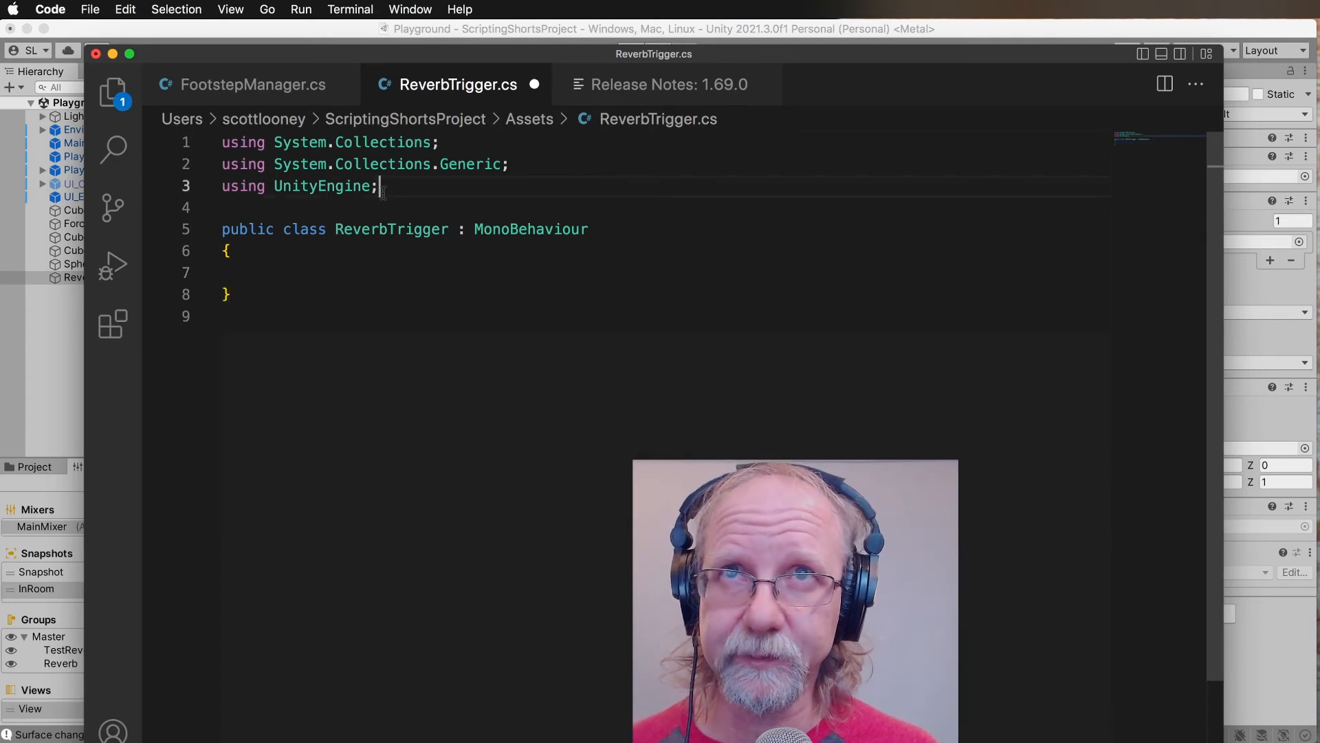
key(Return)
text(u)
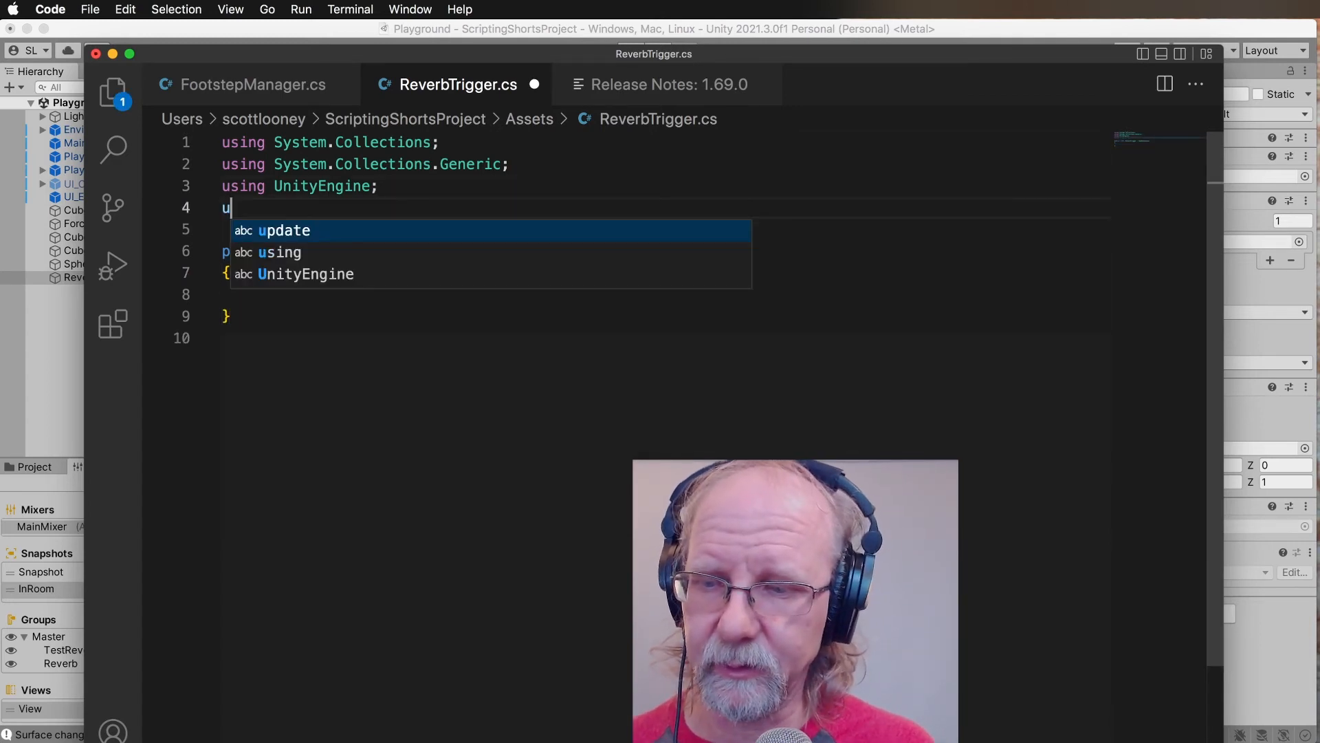
text(sing)
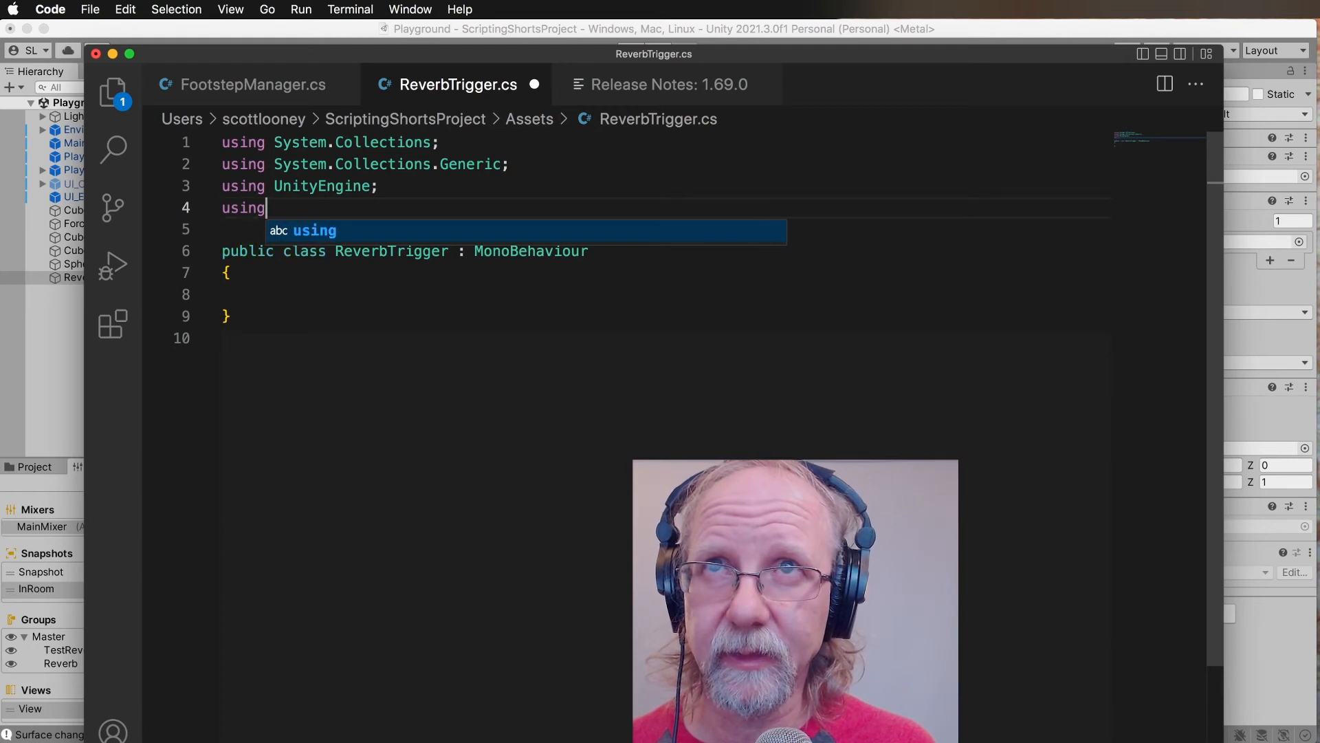
text( Unitye)
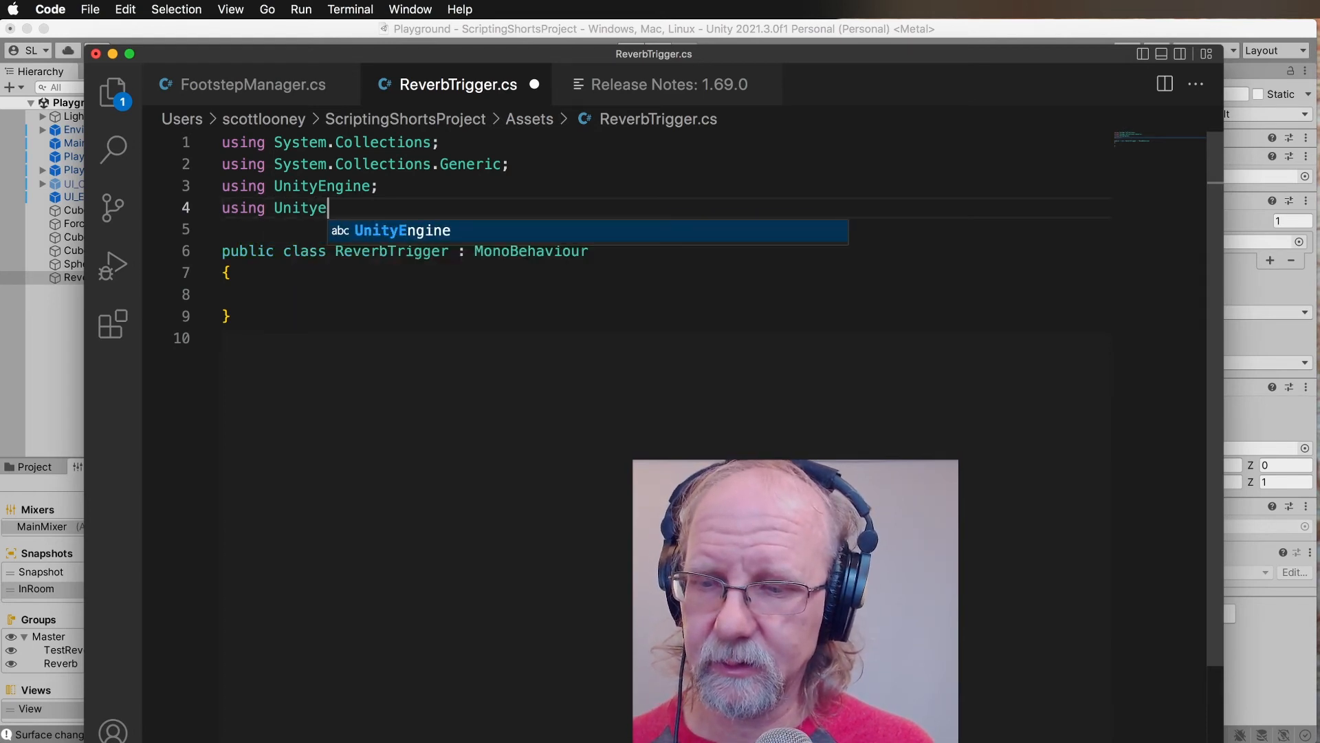
key(BackSpace)
text(Engine.Audio)
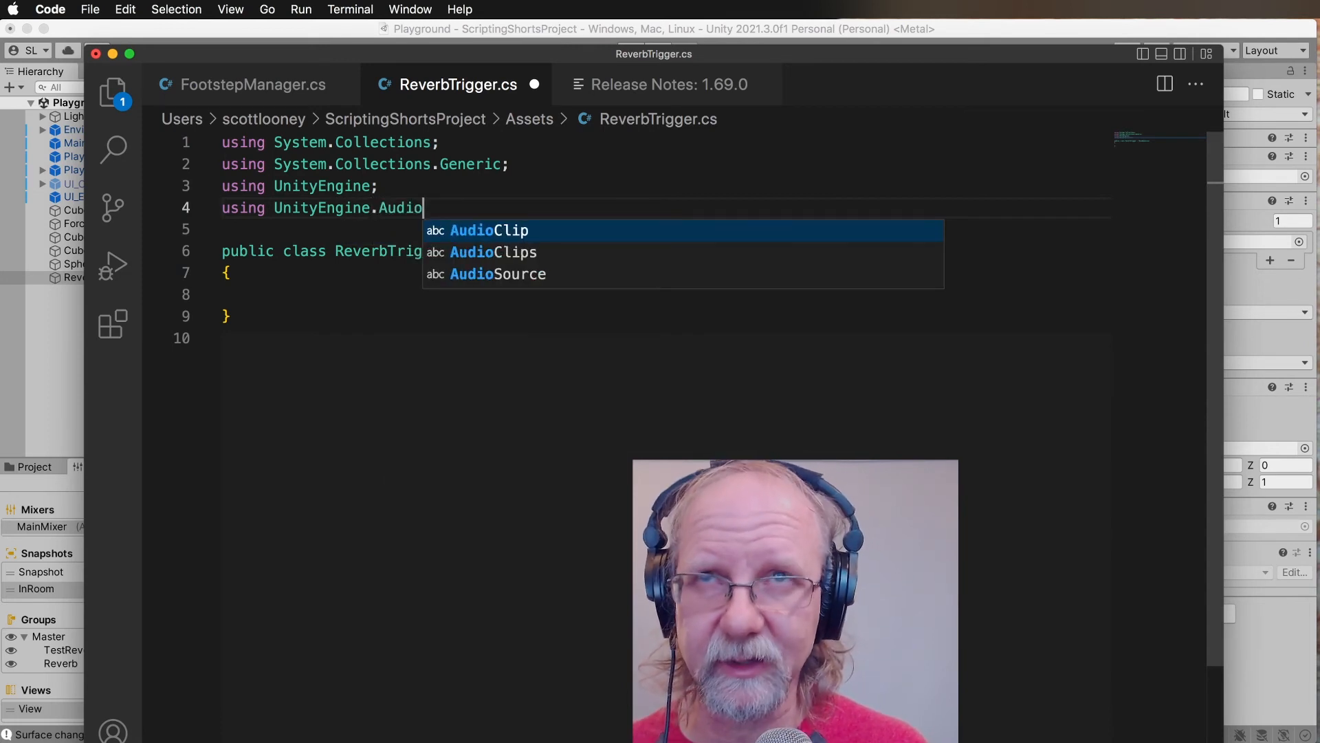
text(;)
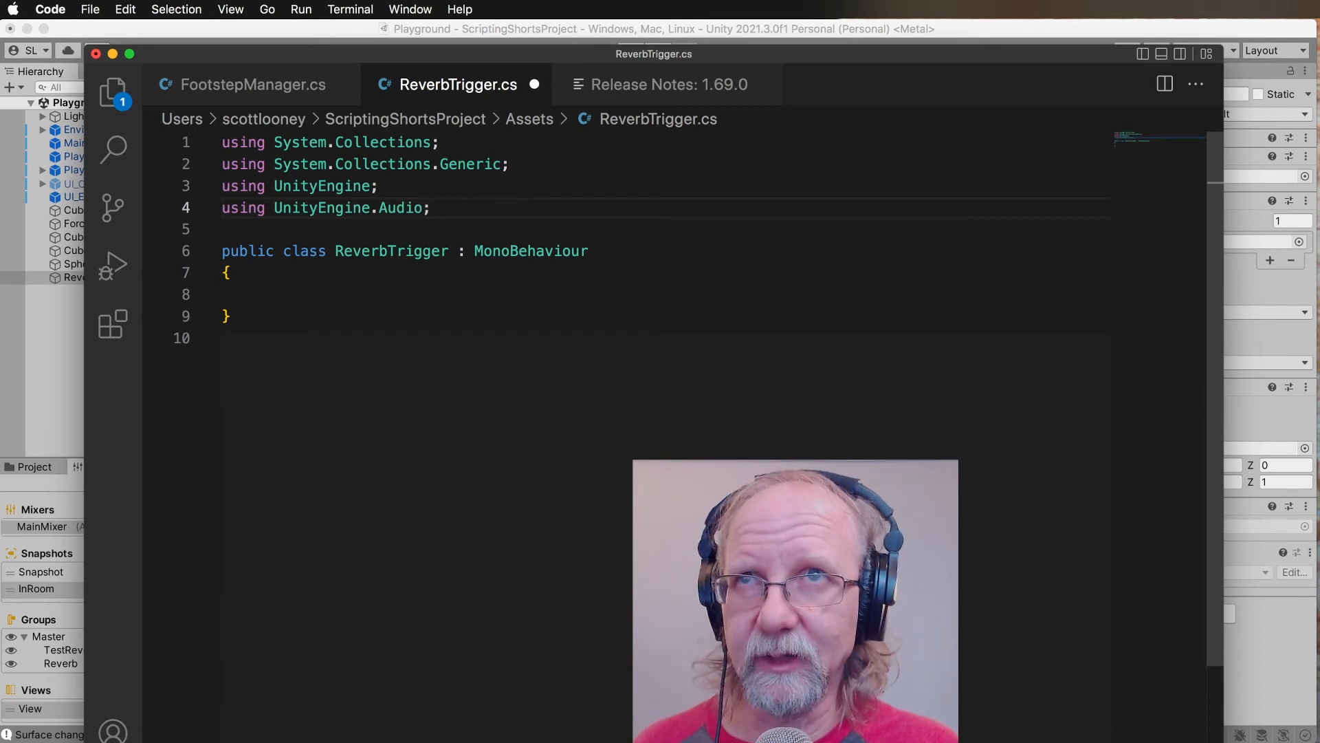
Declare the field "public AudioMixerSnapshot outside;" inside the ReverbTrigger class, leaving an empty line before the closing brace.
click(256, 304)
key(Tab)
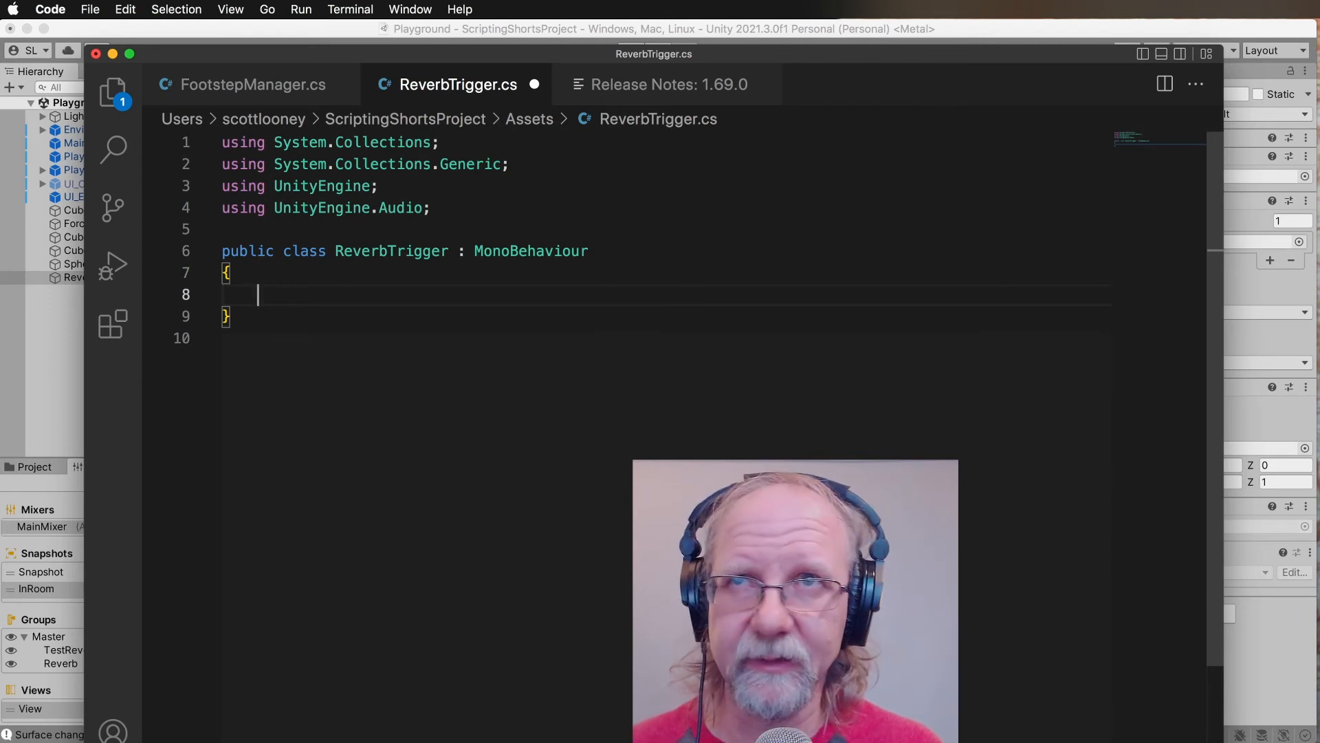
key(Return)
click(223, 295)
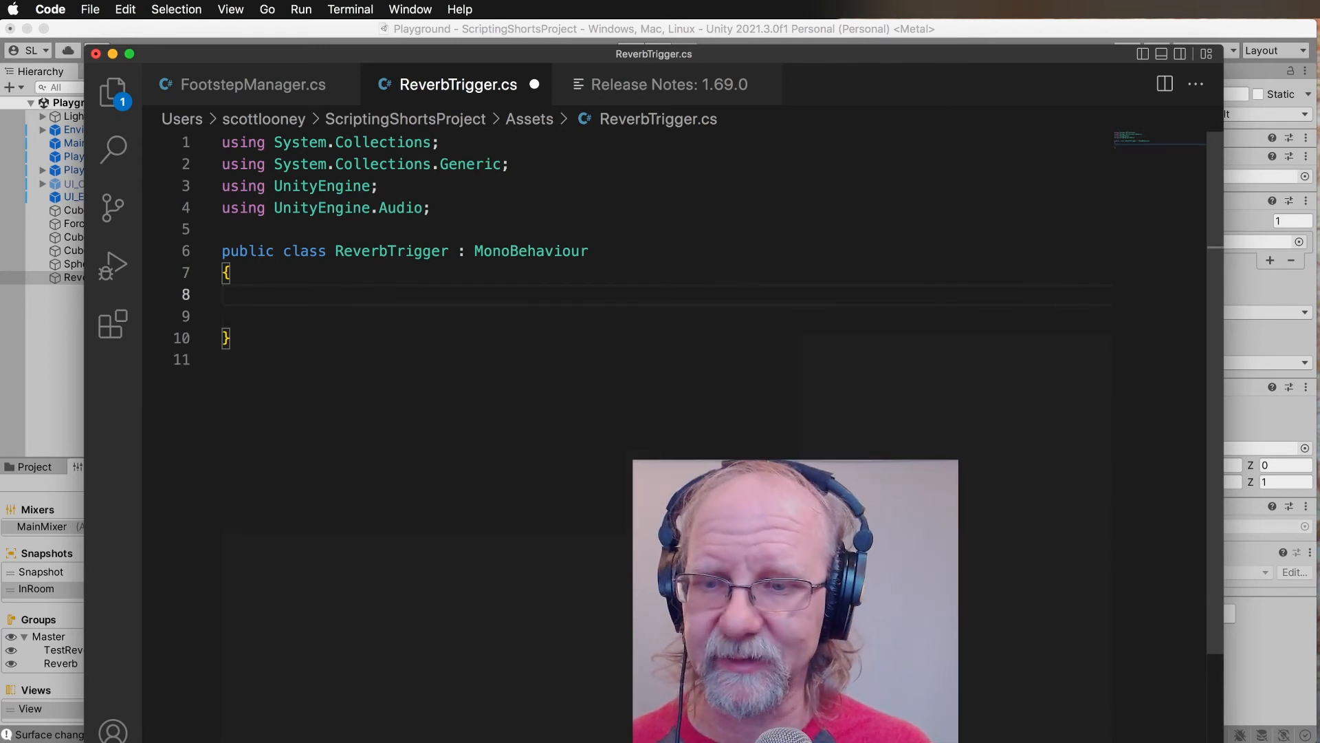
key(Tab)
text(public S)
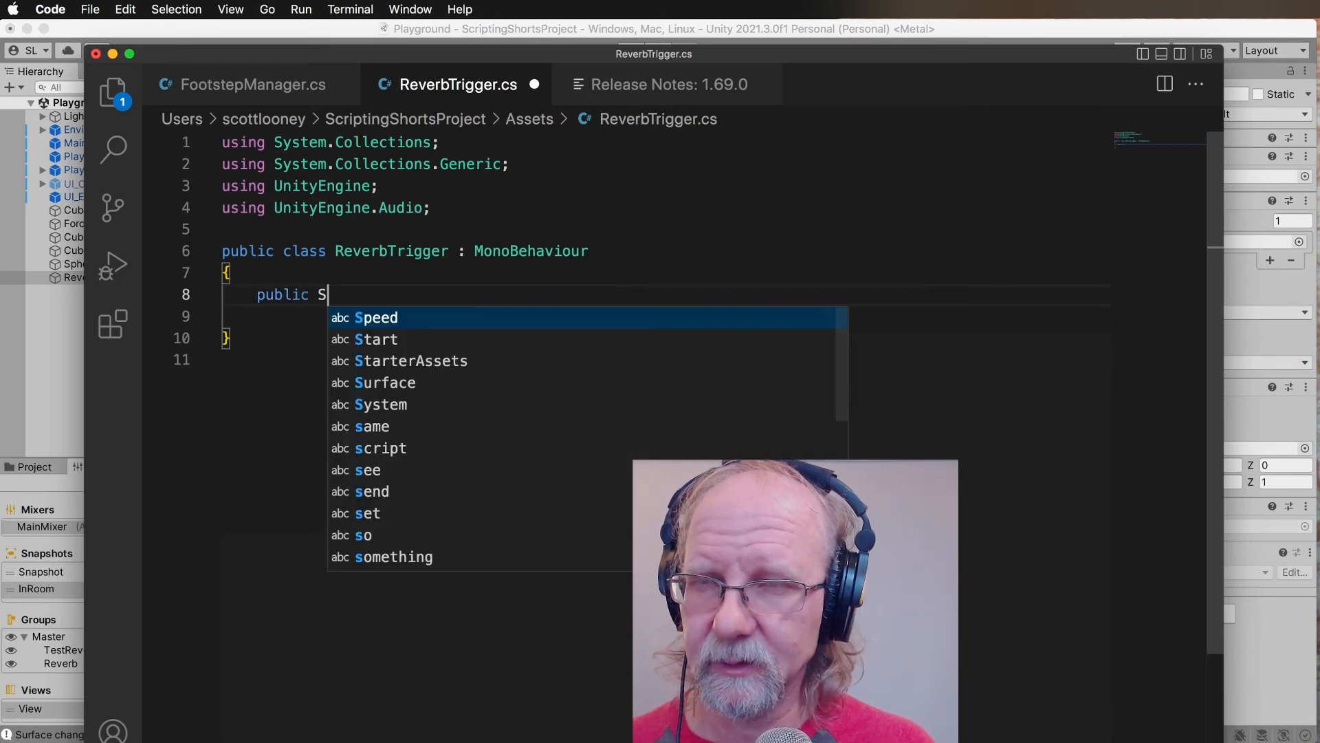
key(BackSpace)
text(Audi)
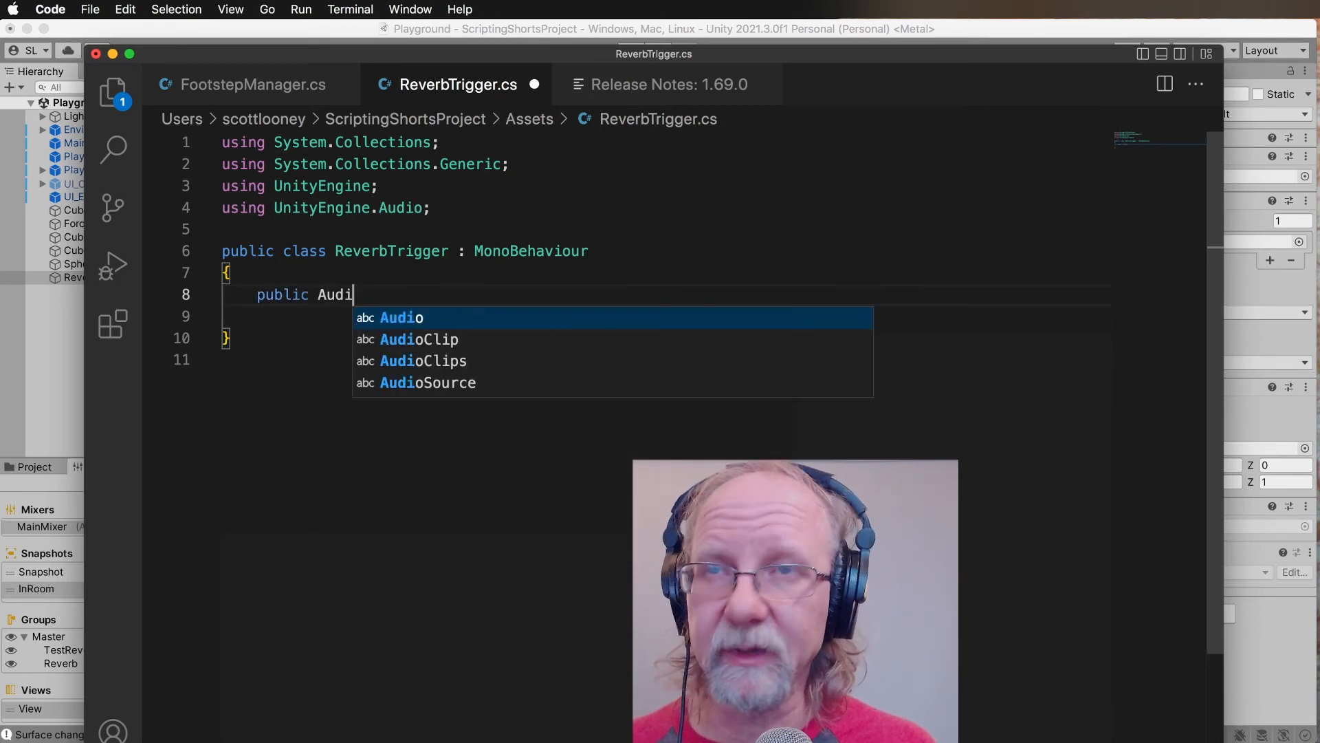
text(oMixerSn)
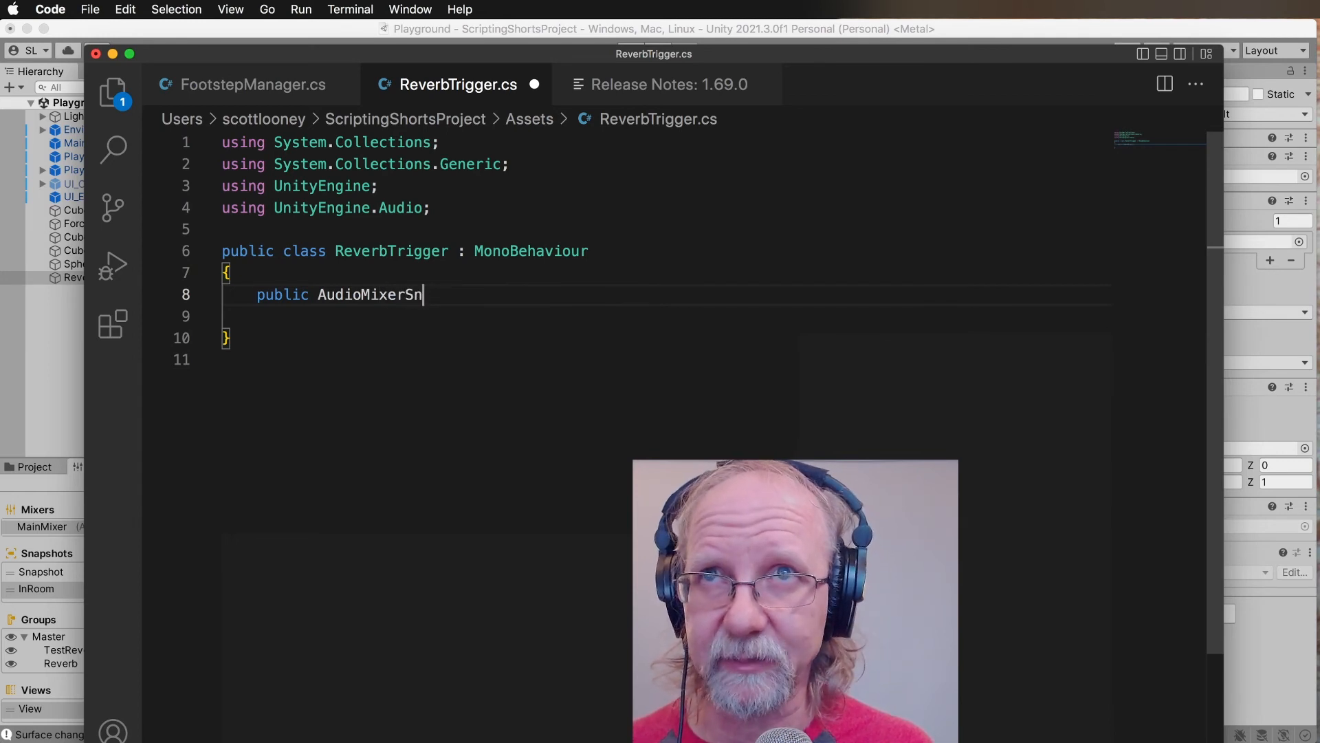
text(apshot)
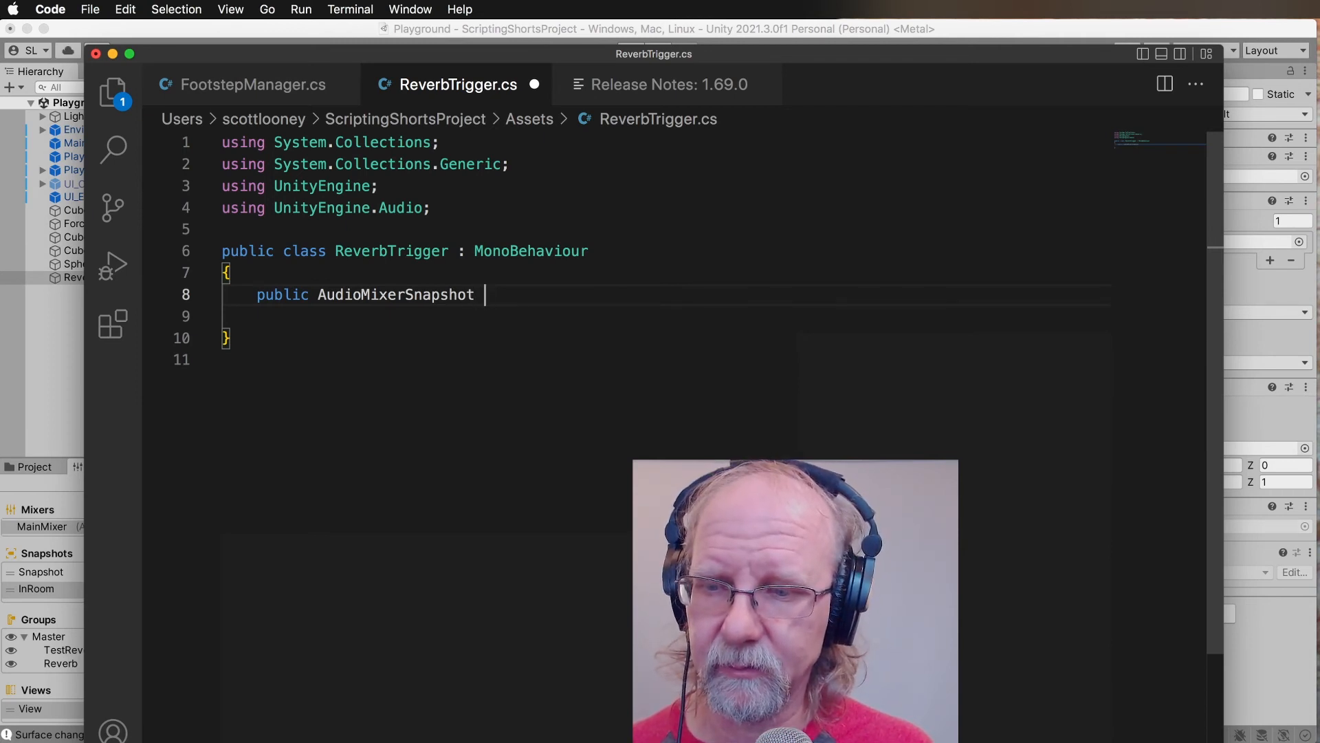
text( outsid)
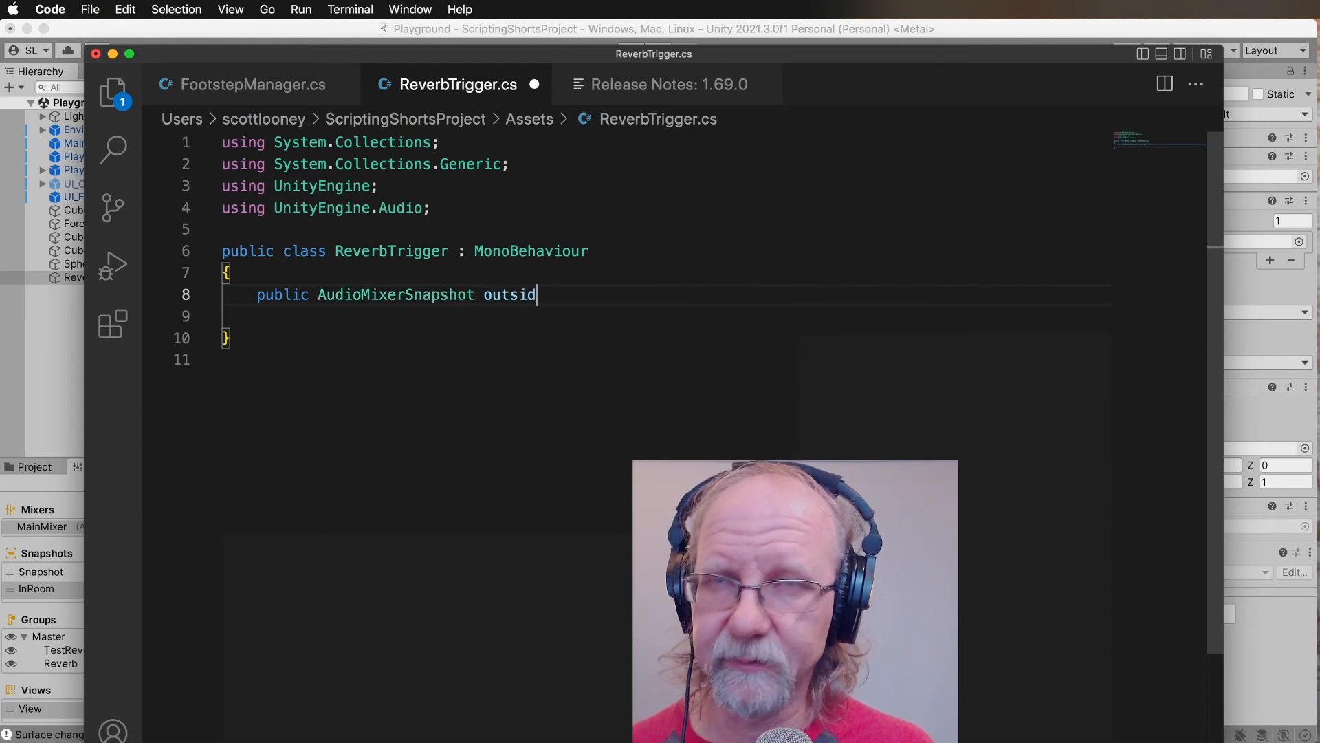
text(e;)
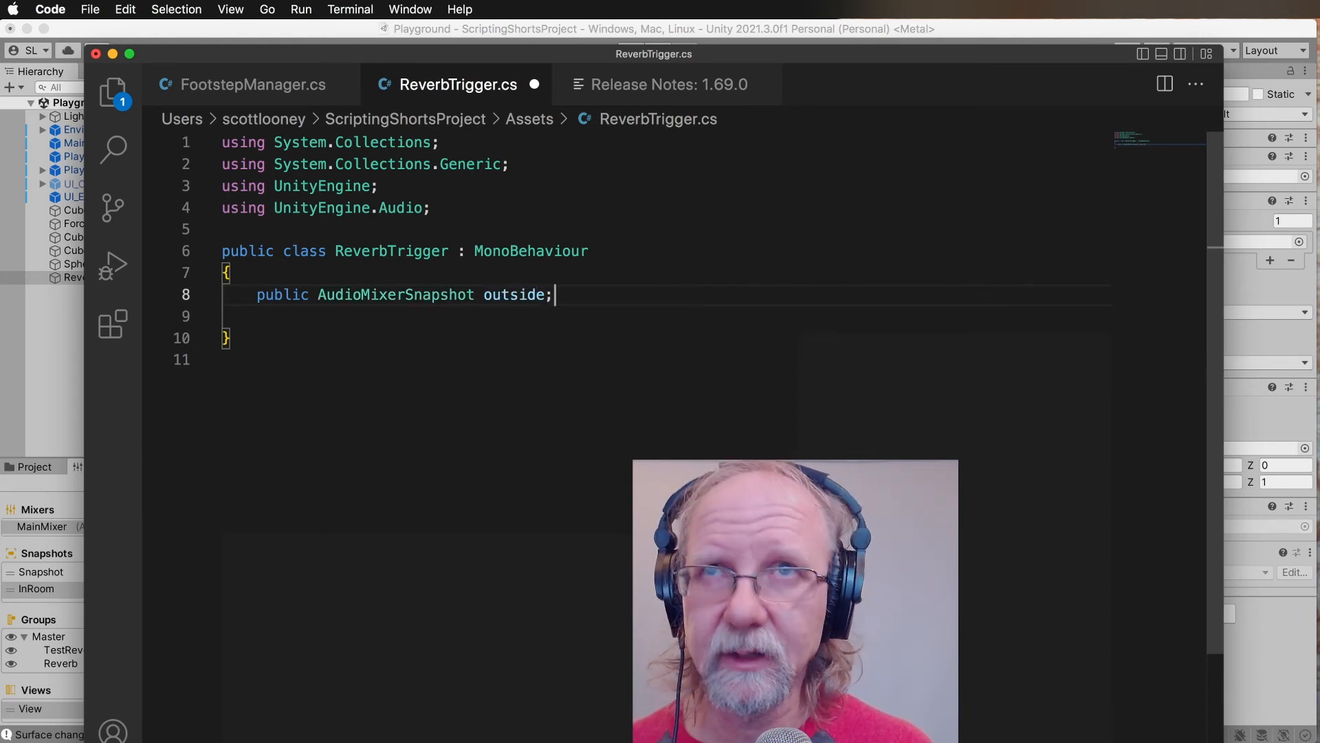
Declare a second field, "public AudioMixerSnapshot inside;", directly below the outside snapshot field.
key(Return)
text(publi)
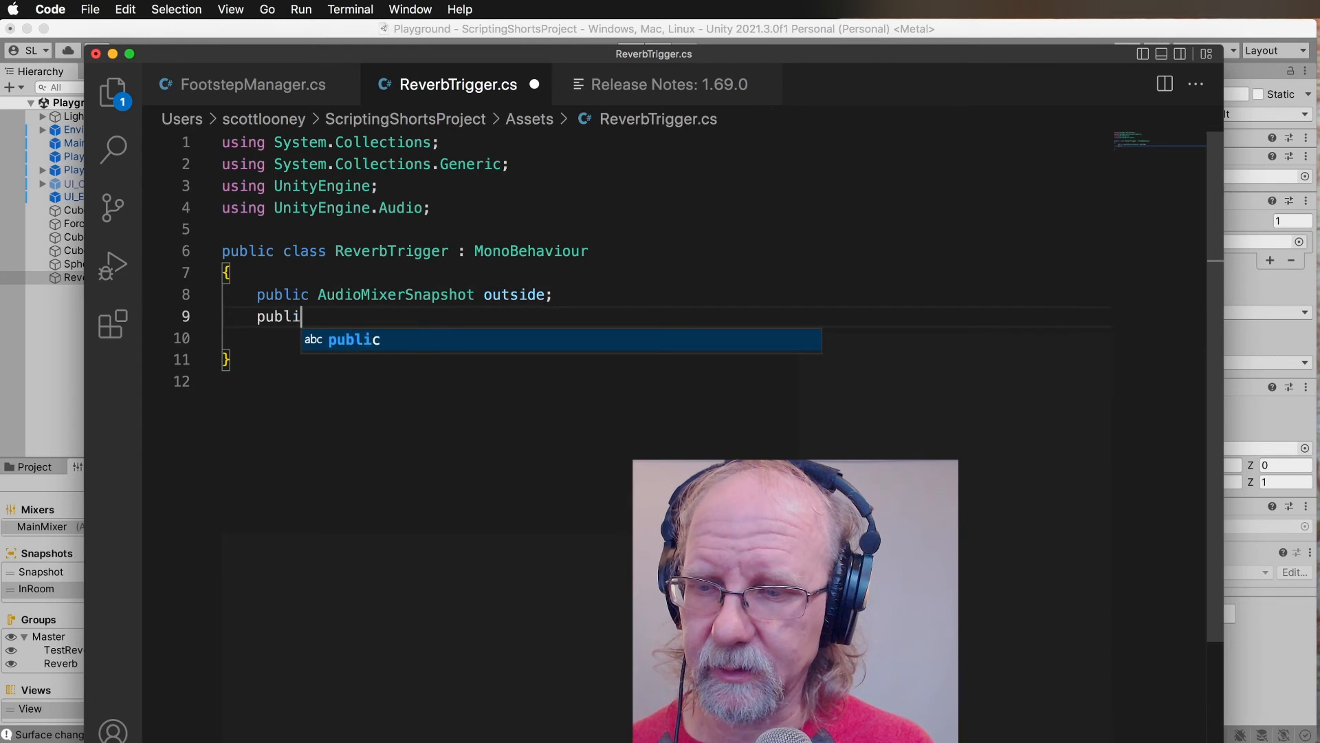
text(c Au)
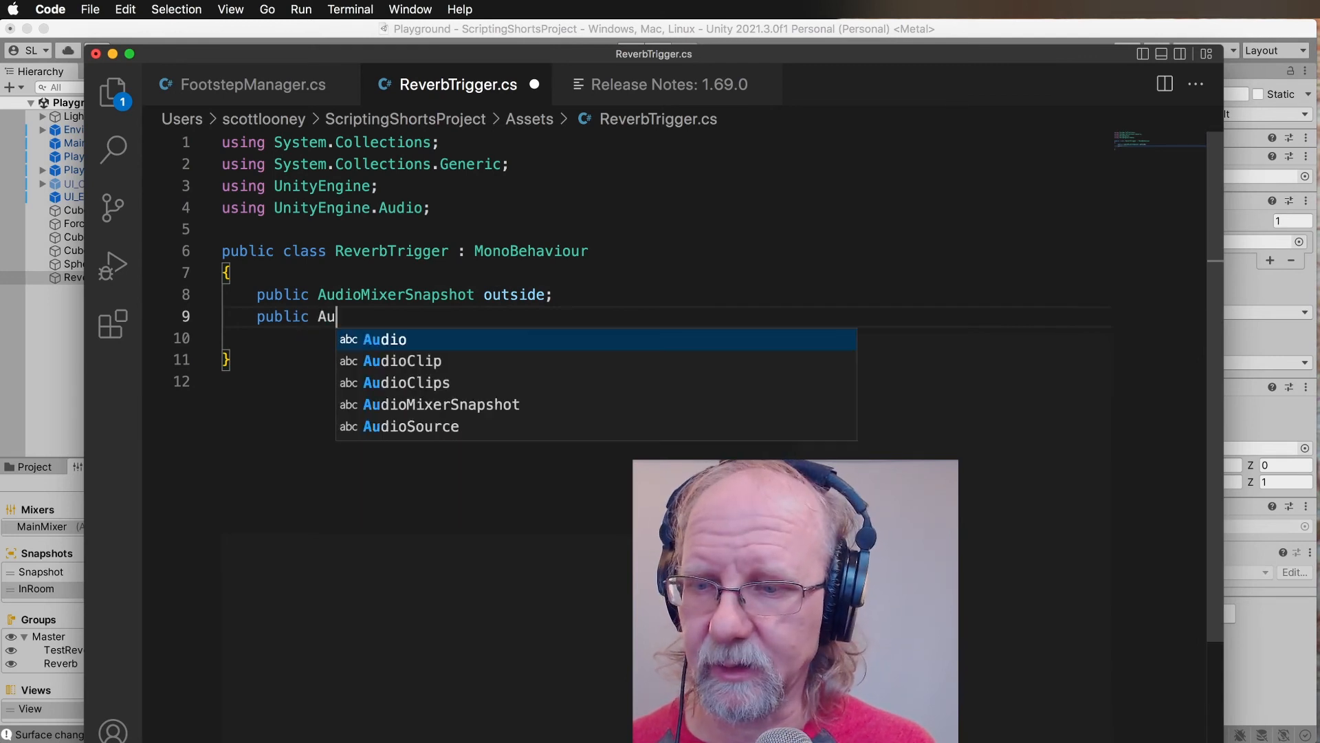
text(dioMixer)
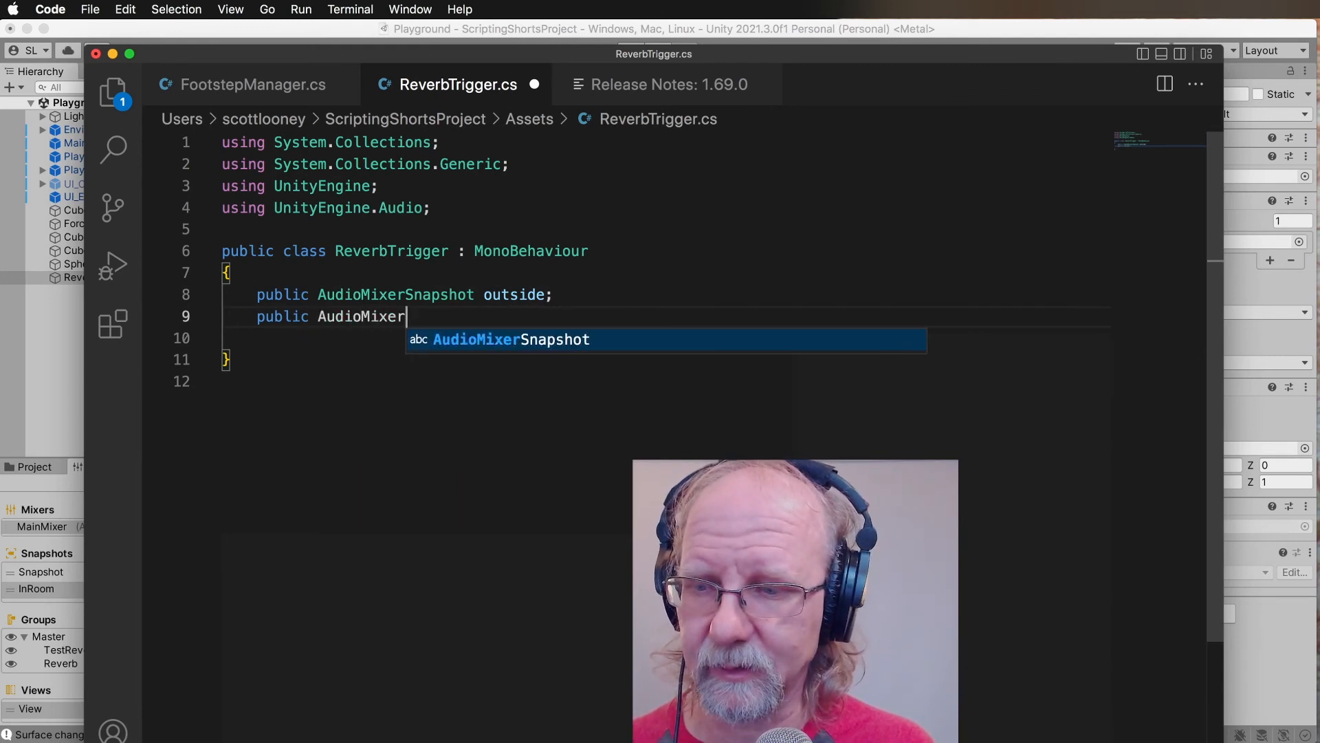
text(Snapshot)
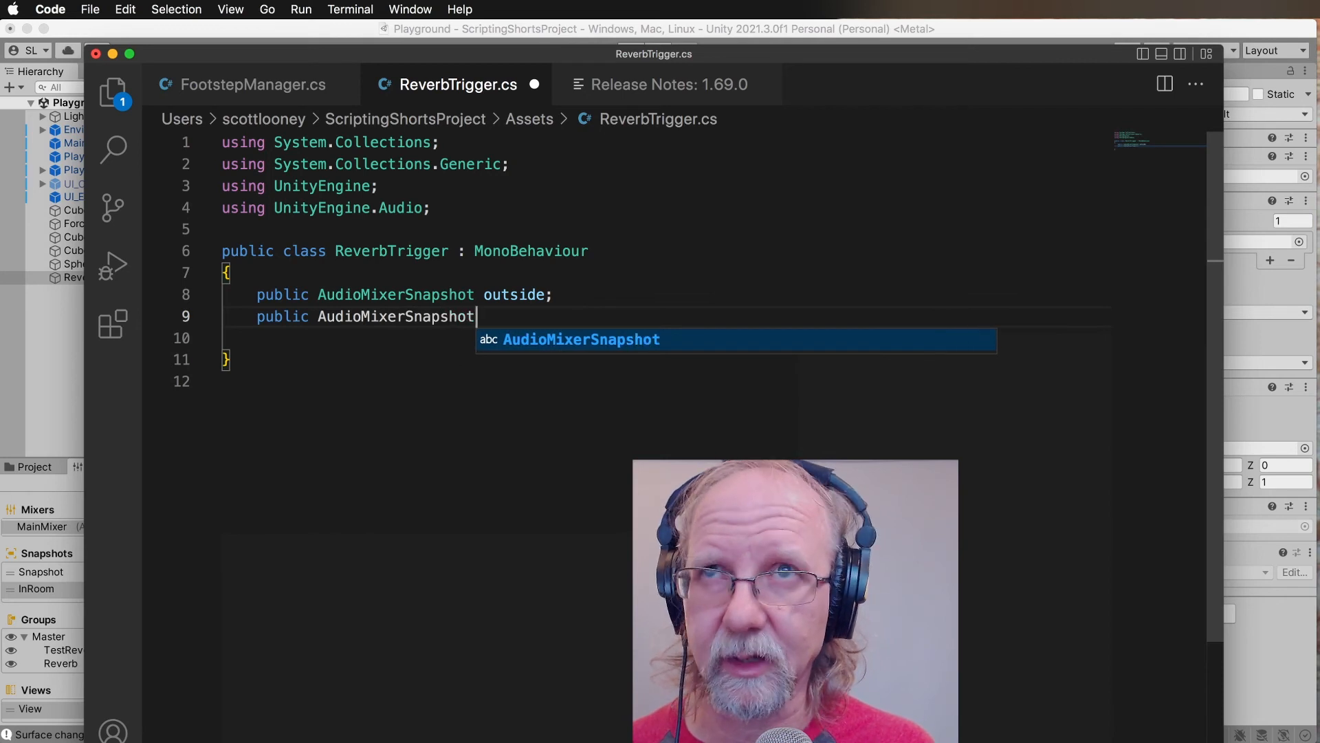
text( insode)
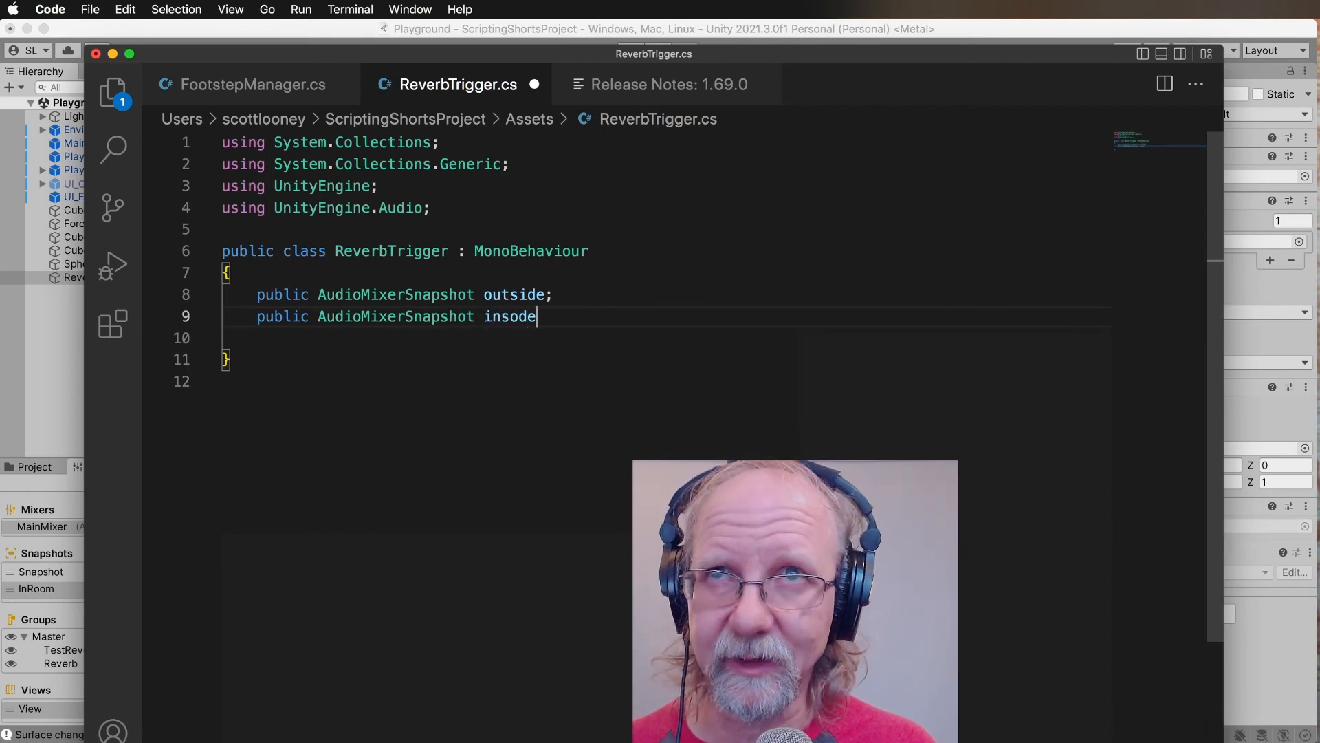
key(BackSpace)
key(BackSpace)
key(BackSpace)
text(id)
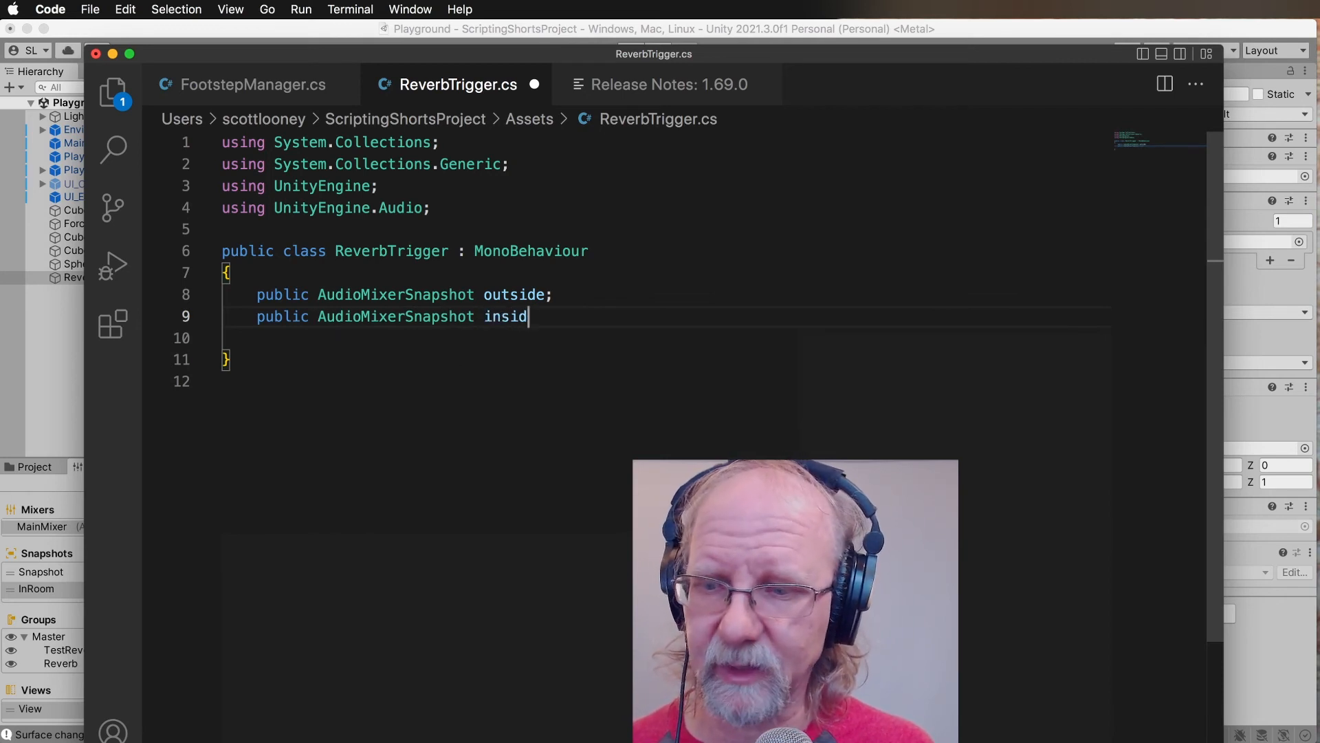
text(e;)
Add an empty "void OnTriggerEnter()" method with a braced body below the inside snapshot field, separated by a blank line.
key(Return)
key(Return)
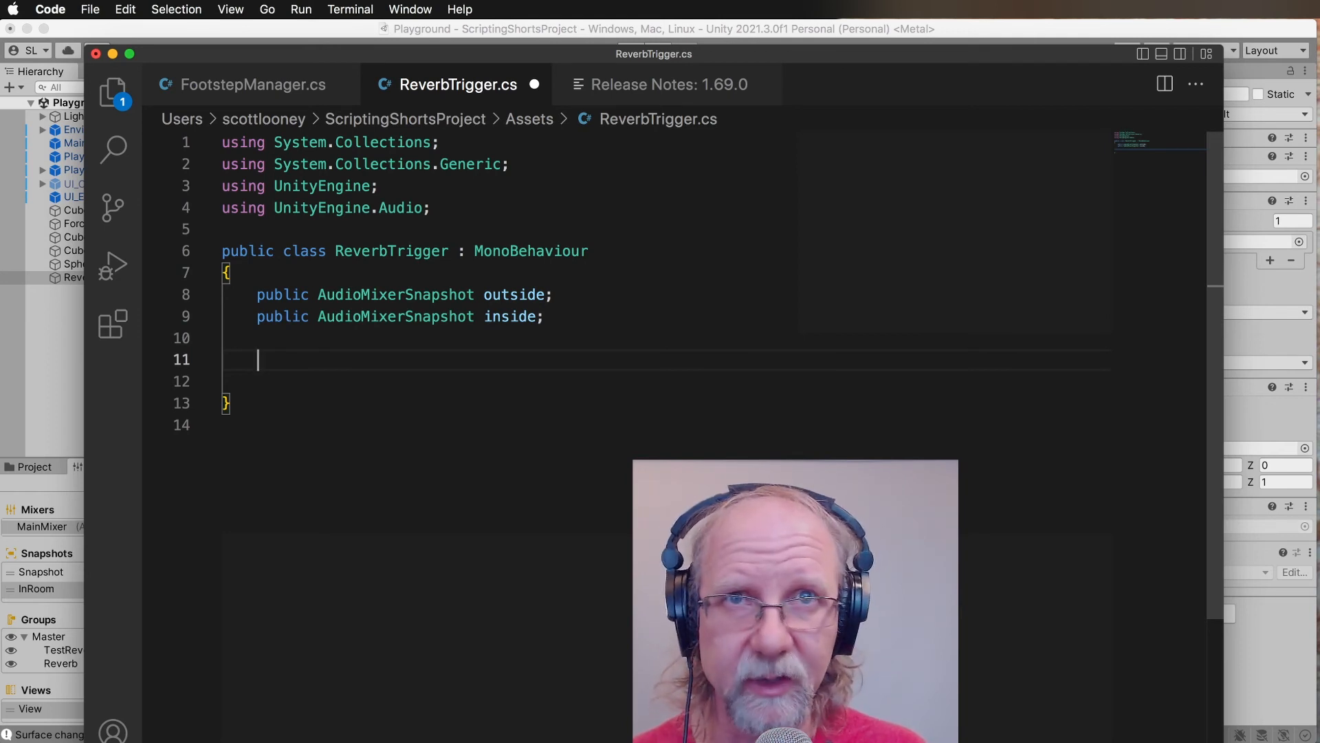
text(void)
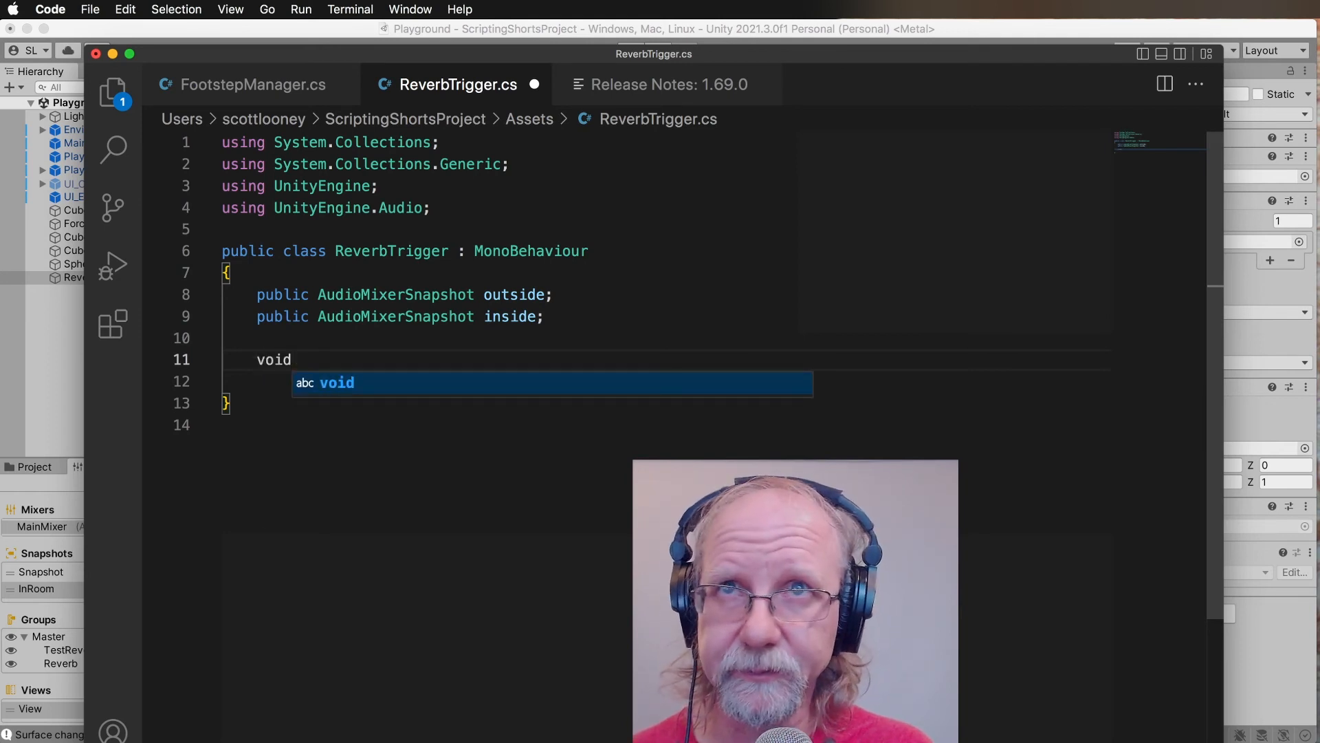
text(())
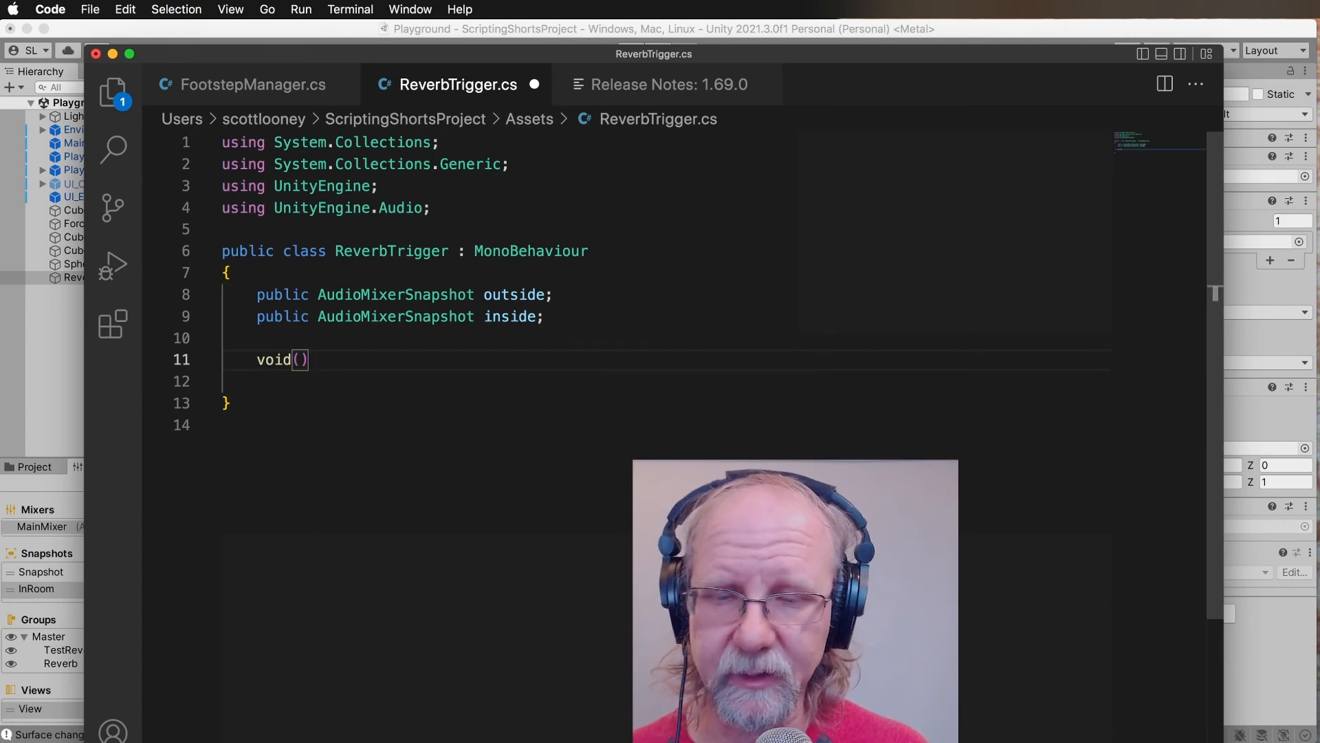
key(BackSpace)
key(BackSpace)
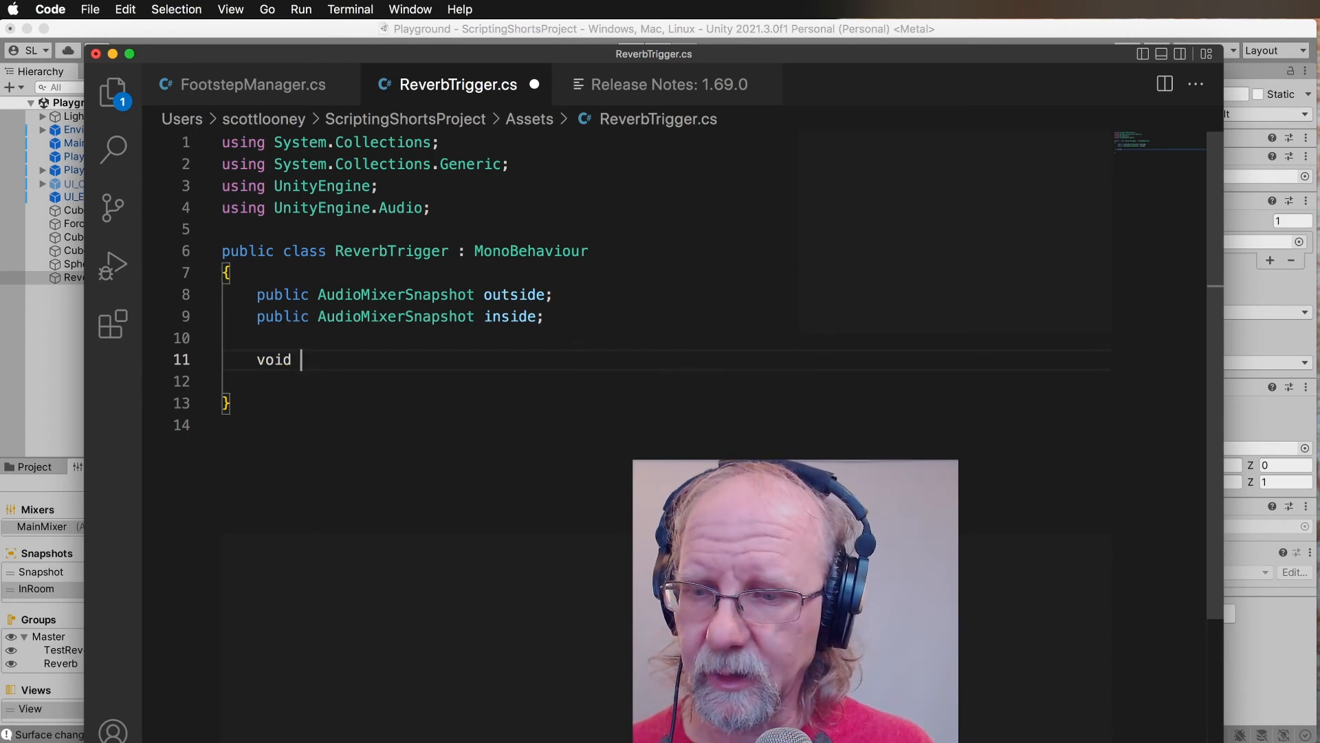
text(On)
key(Escape)
text(TriggerEnter())
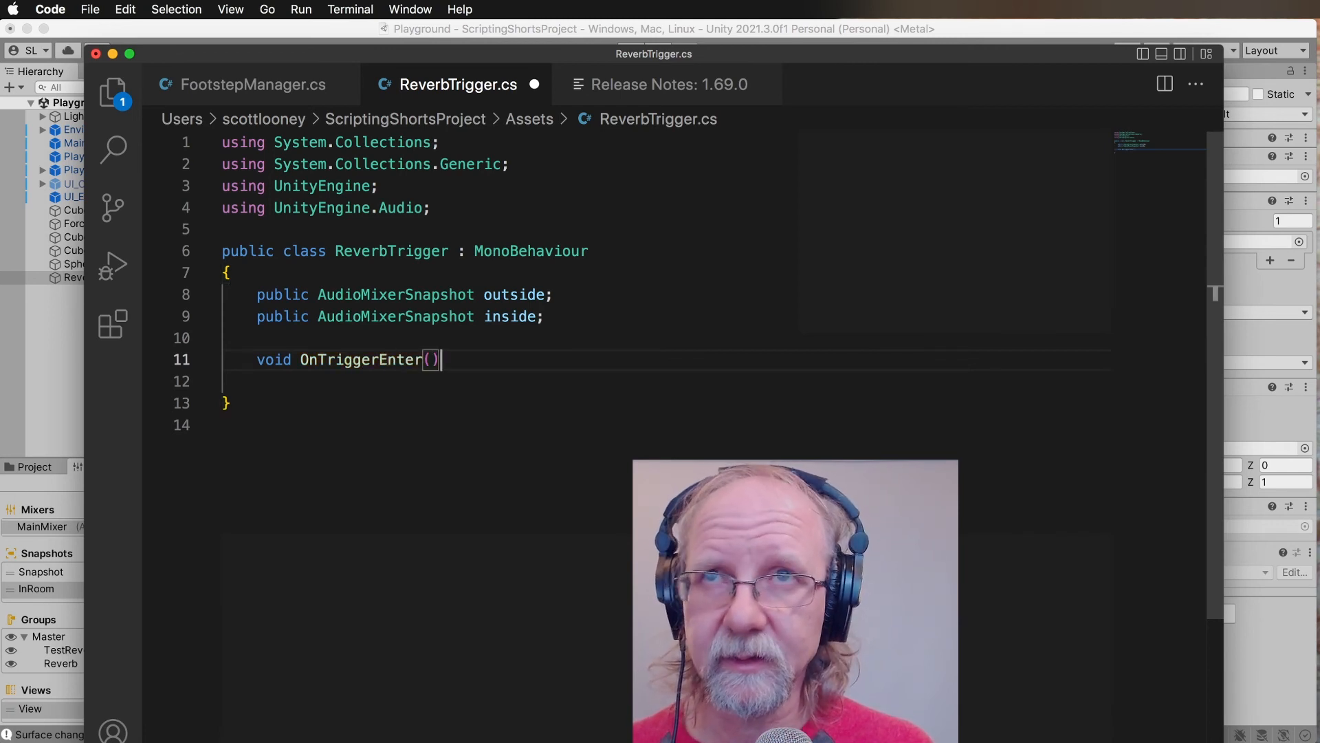
key(Return)
text({)
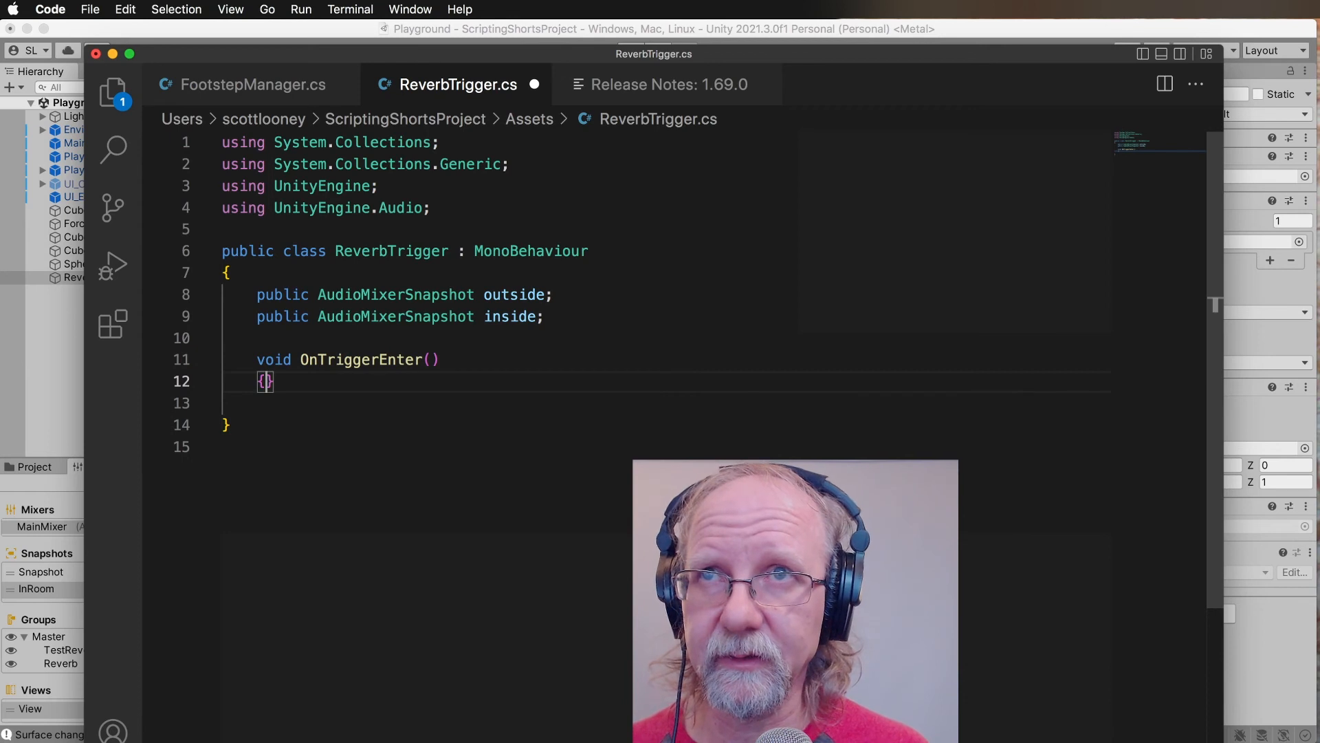
key(Return)
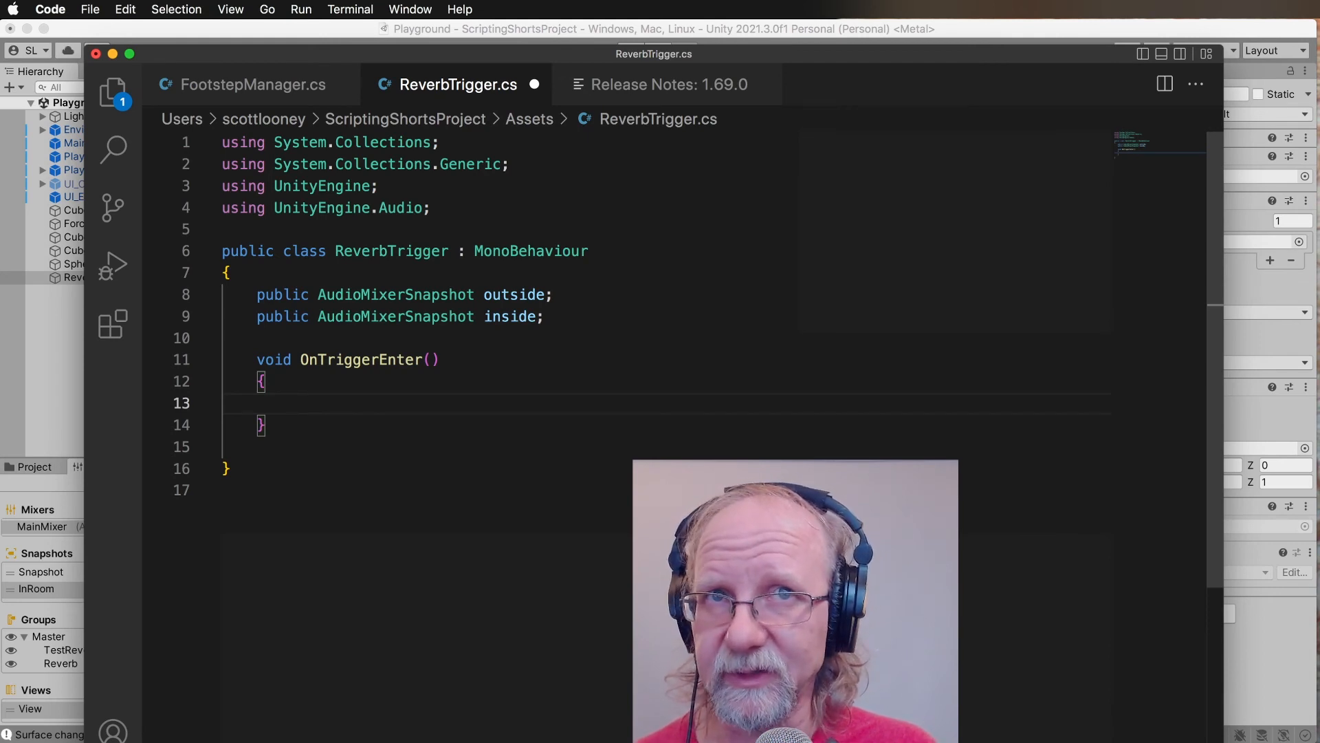
Add an empty "void OnTriggerExit()" method with a braced body directly below OnTriggerEnter and save the script.
key(Down)
key(Return)
key(Return)
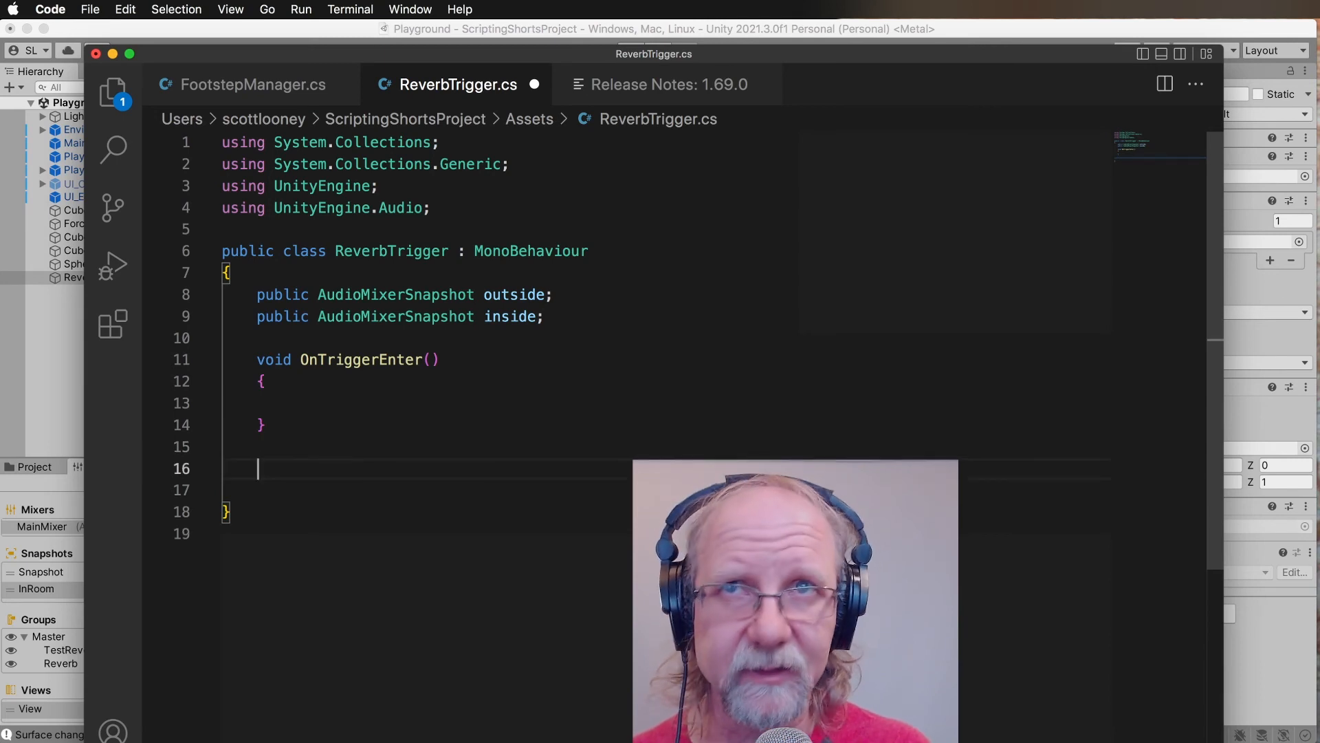
key(BackSpace)
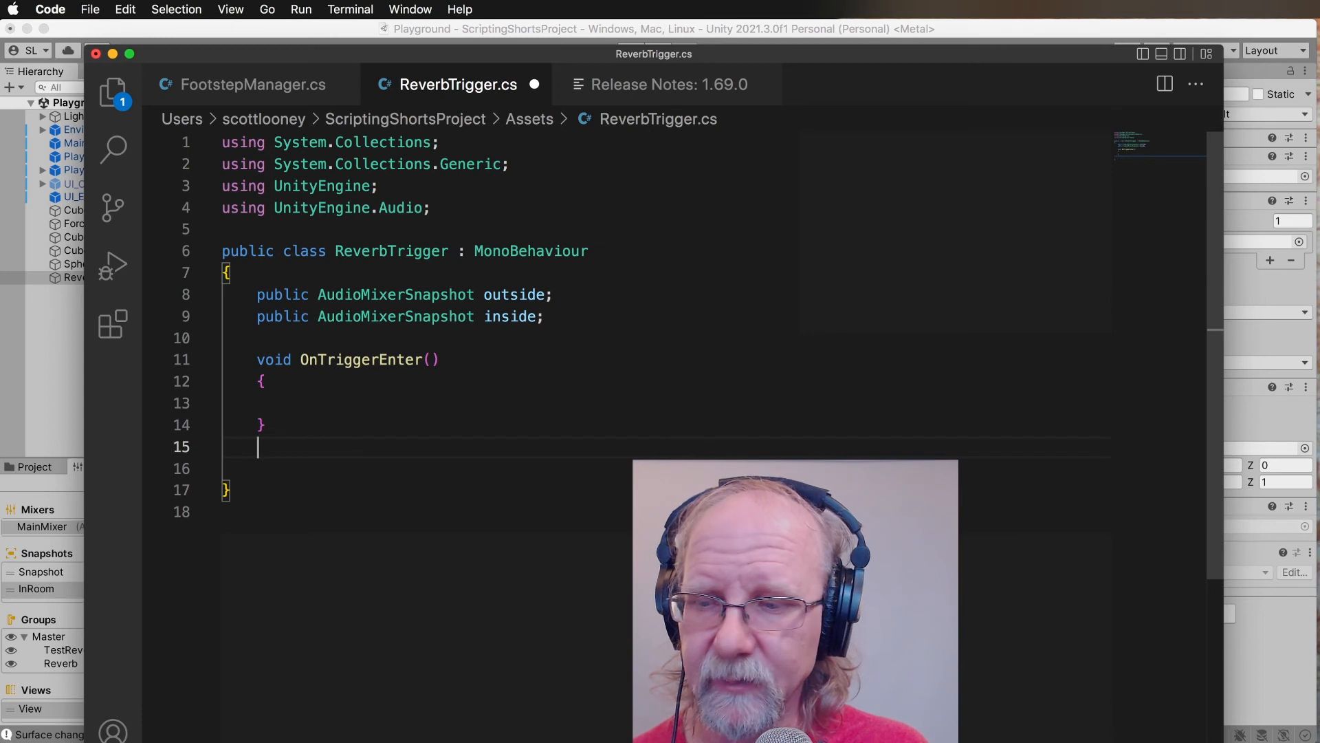
text(void )
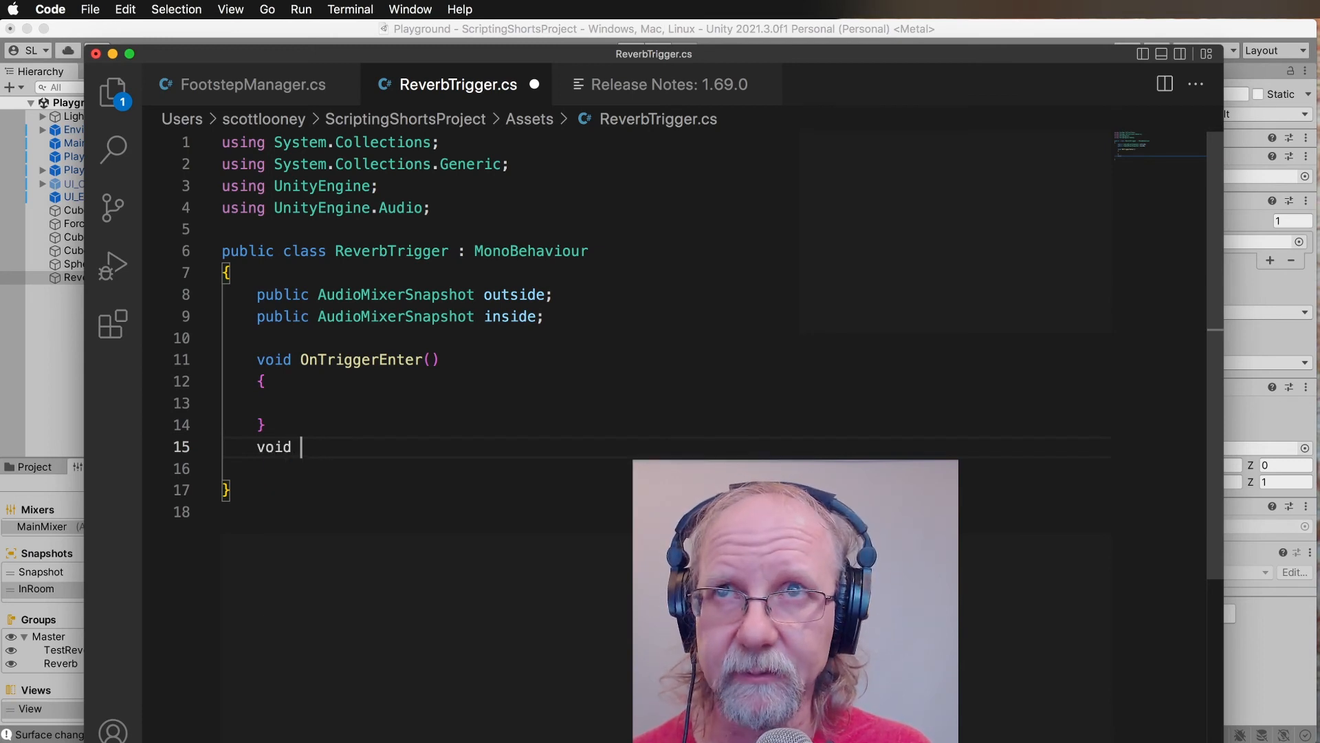
text(OnTr)
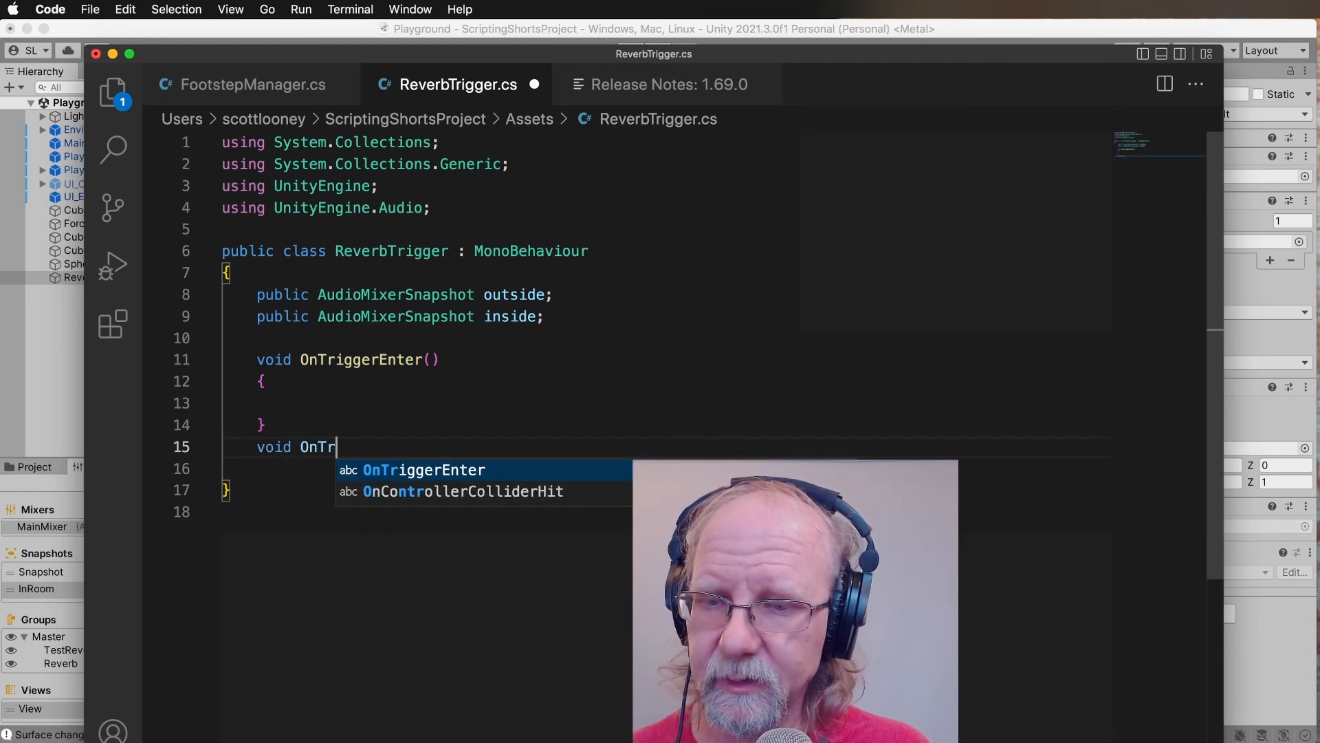
text(iggerEx)
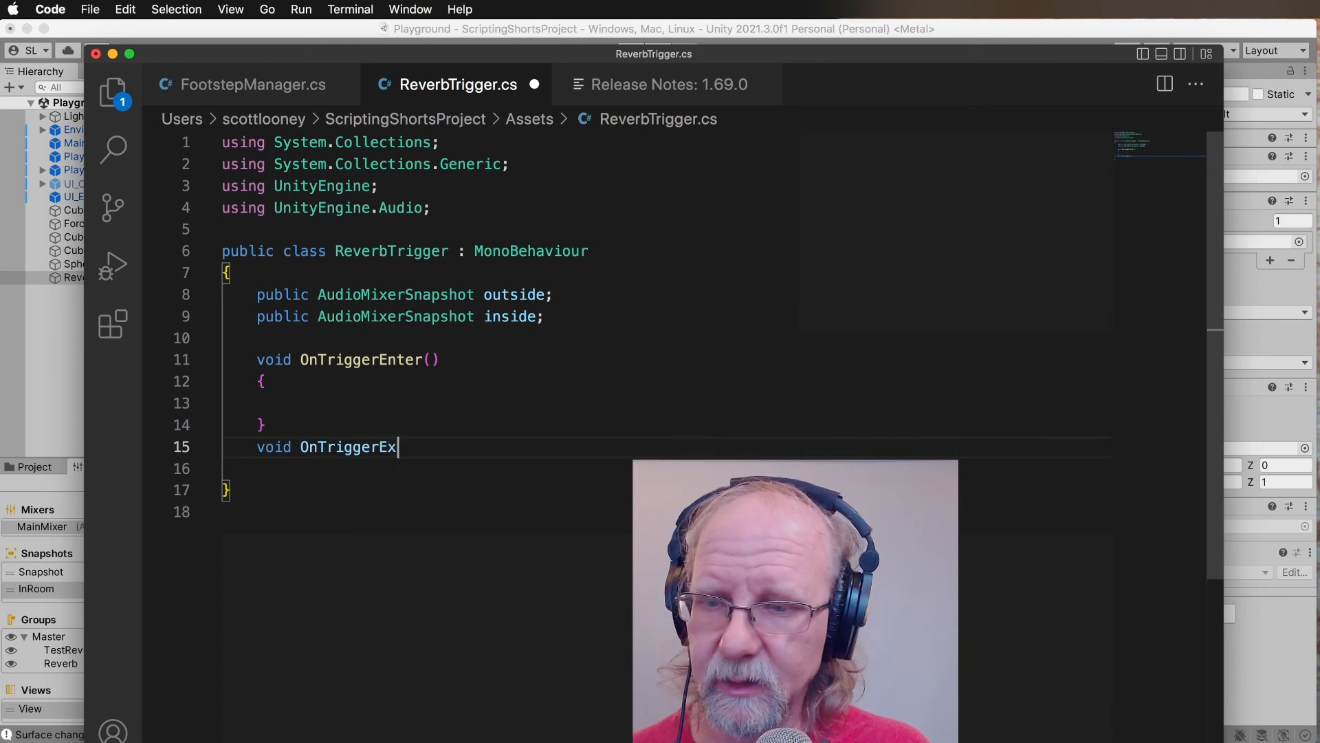
text(it())
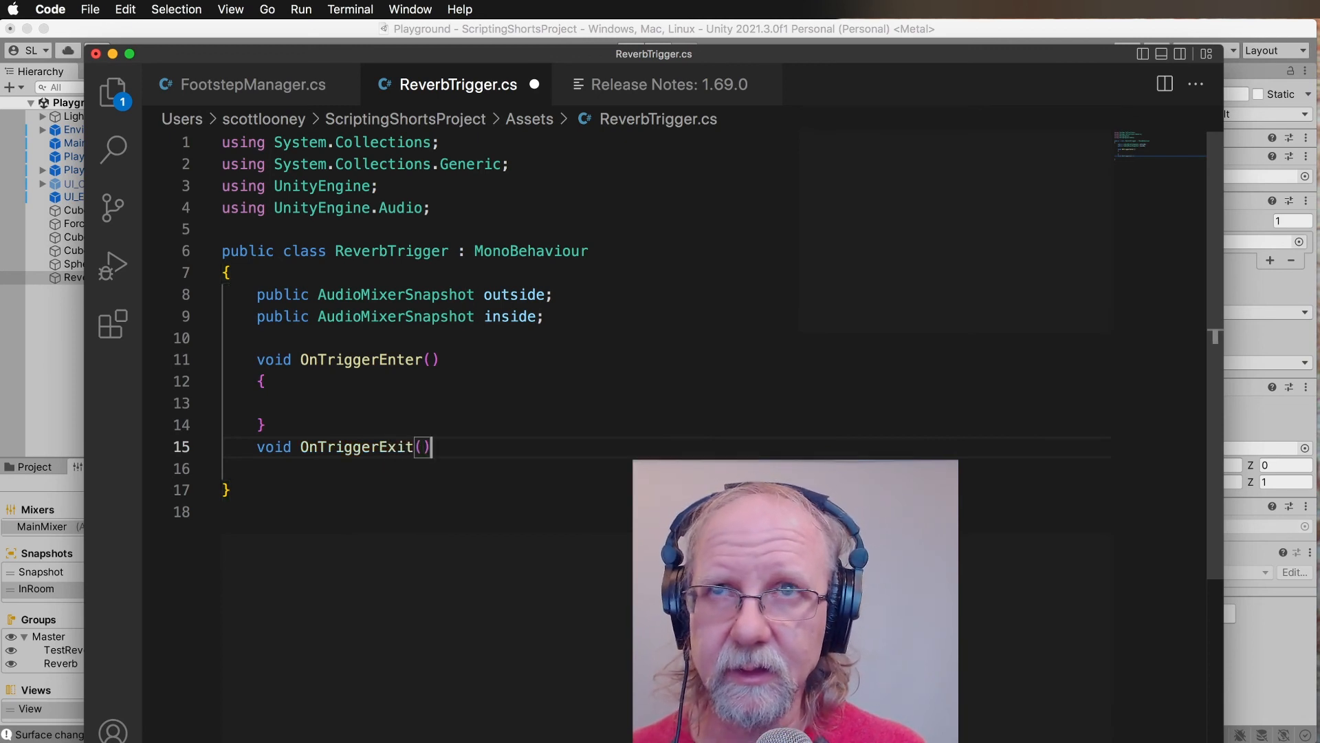
key(Return)
text({)
key(Return)
key(super+s)
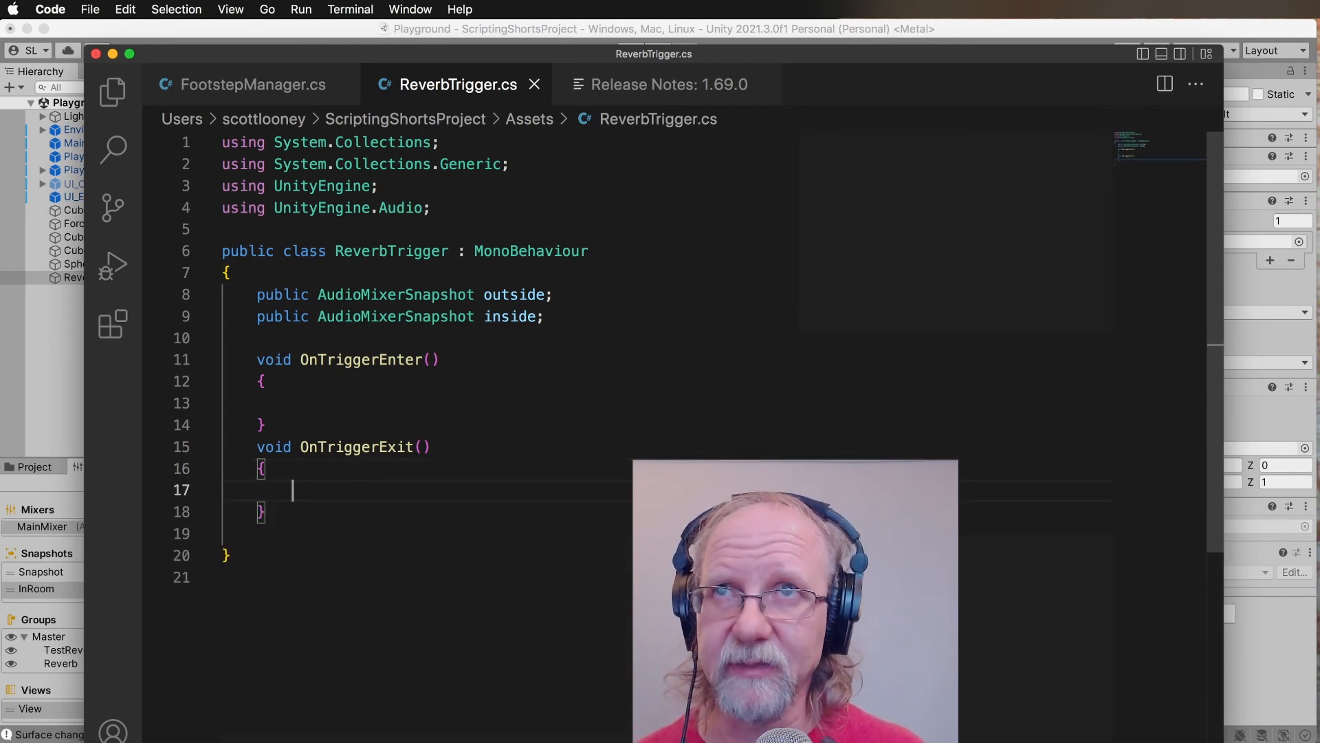